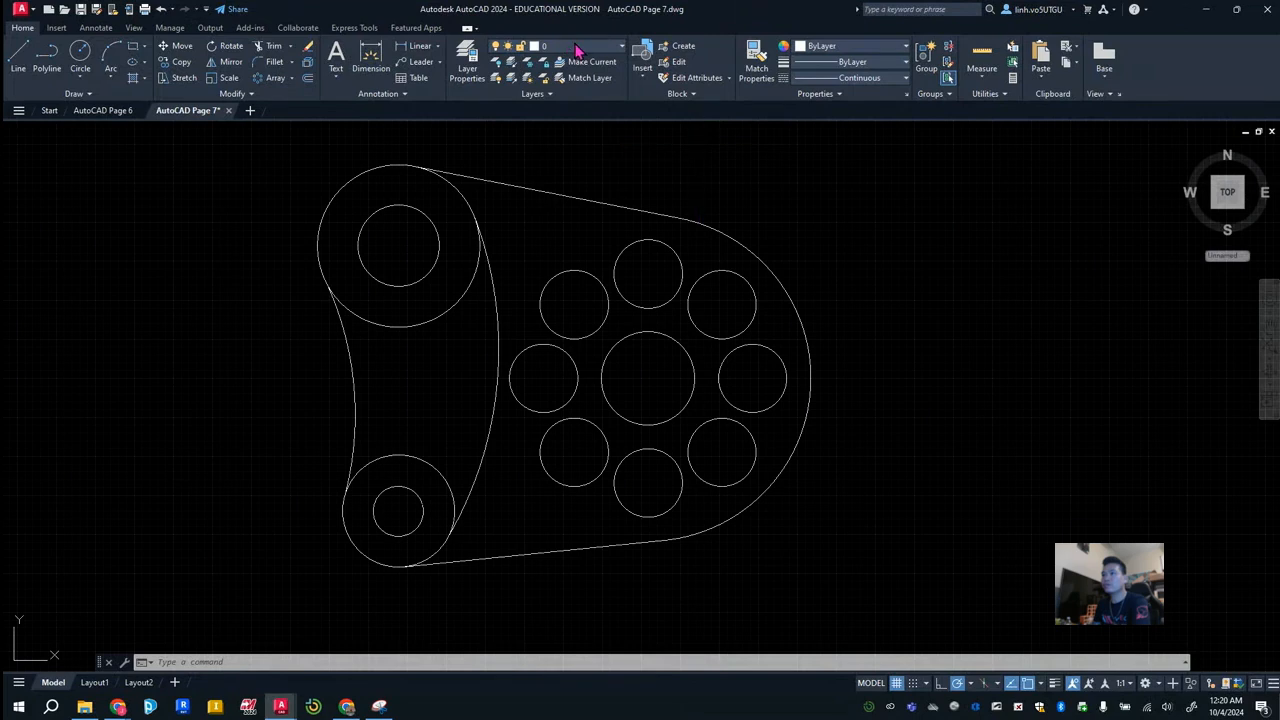
Step: Turn on the Dimension layer and inspect the two arcs joining the upper and lower circles of the reference part
left_click(497, 110)
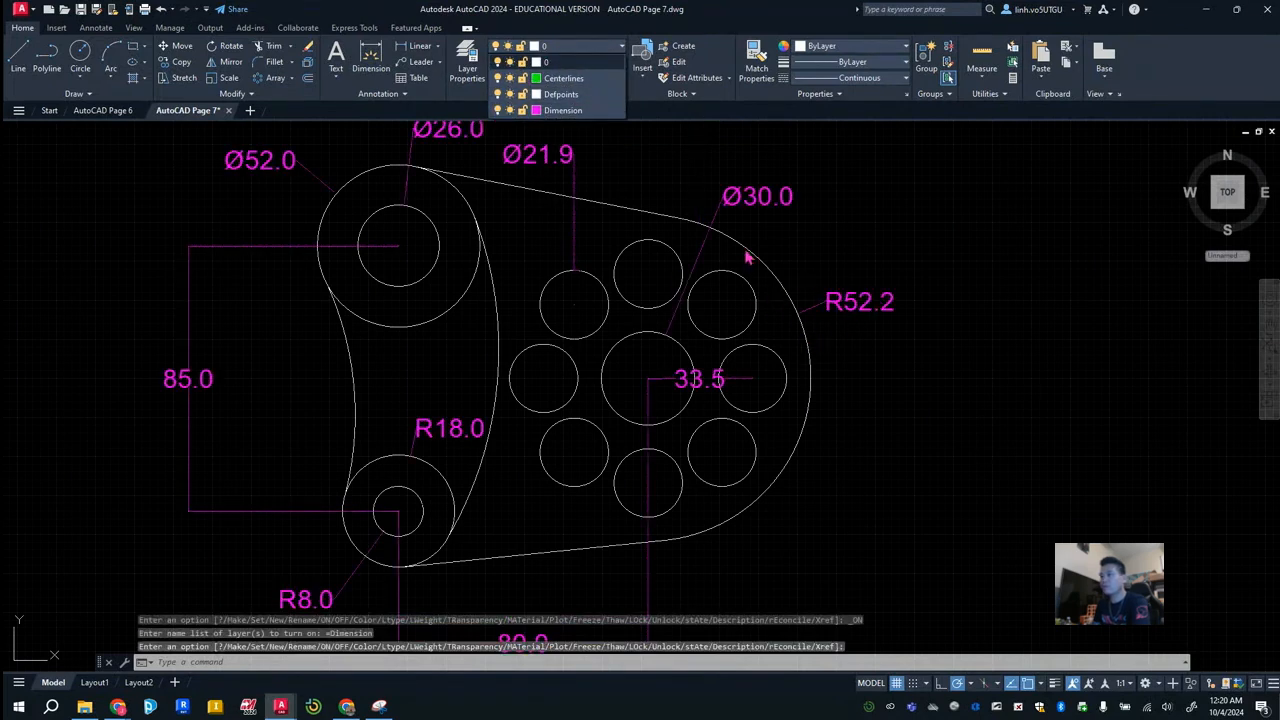
left_click(500, 345)
left_click(498, 352)
left_click(358, 366)
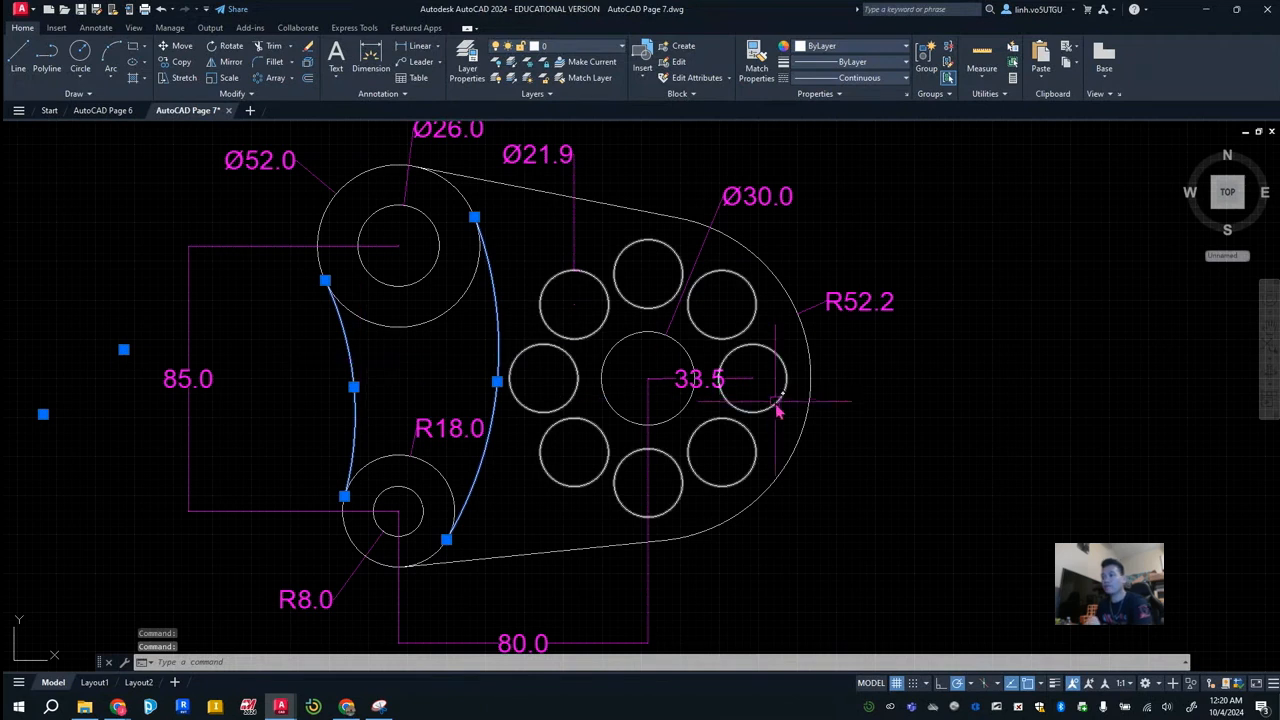
scroll(777, 400, "down", 2)
scroll(790, 430, "up", 2)
middle_click_drag(839, 420, 811, 420)
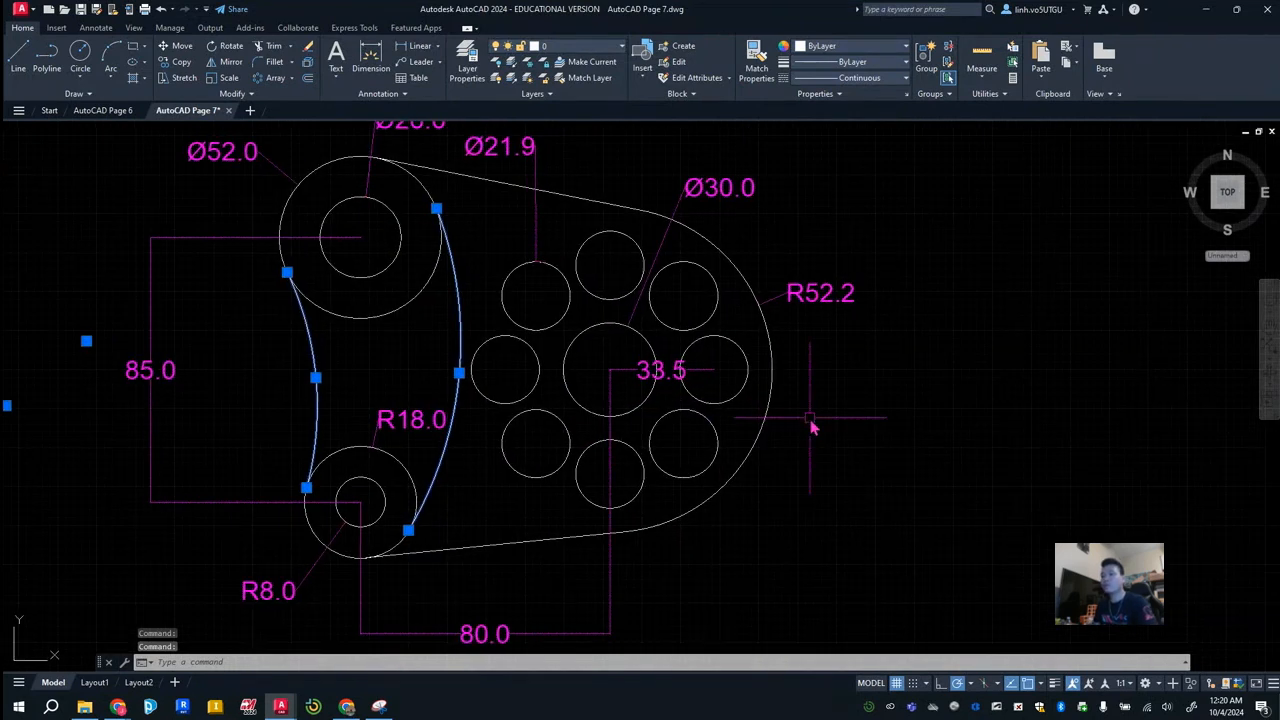
scroll(812, 427, "down", 2)
scroll(812, 427, "up", 2)
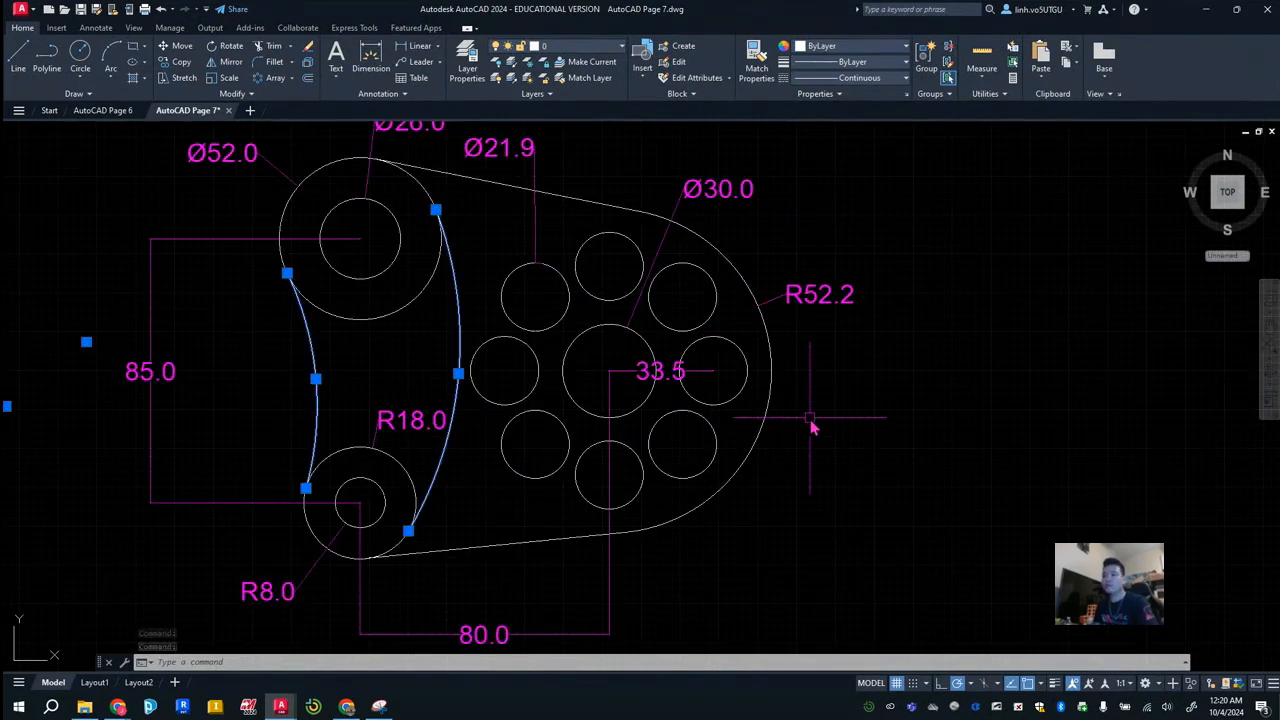
key("Escape")
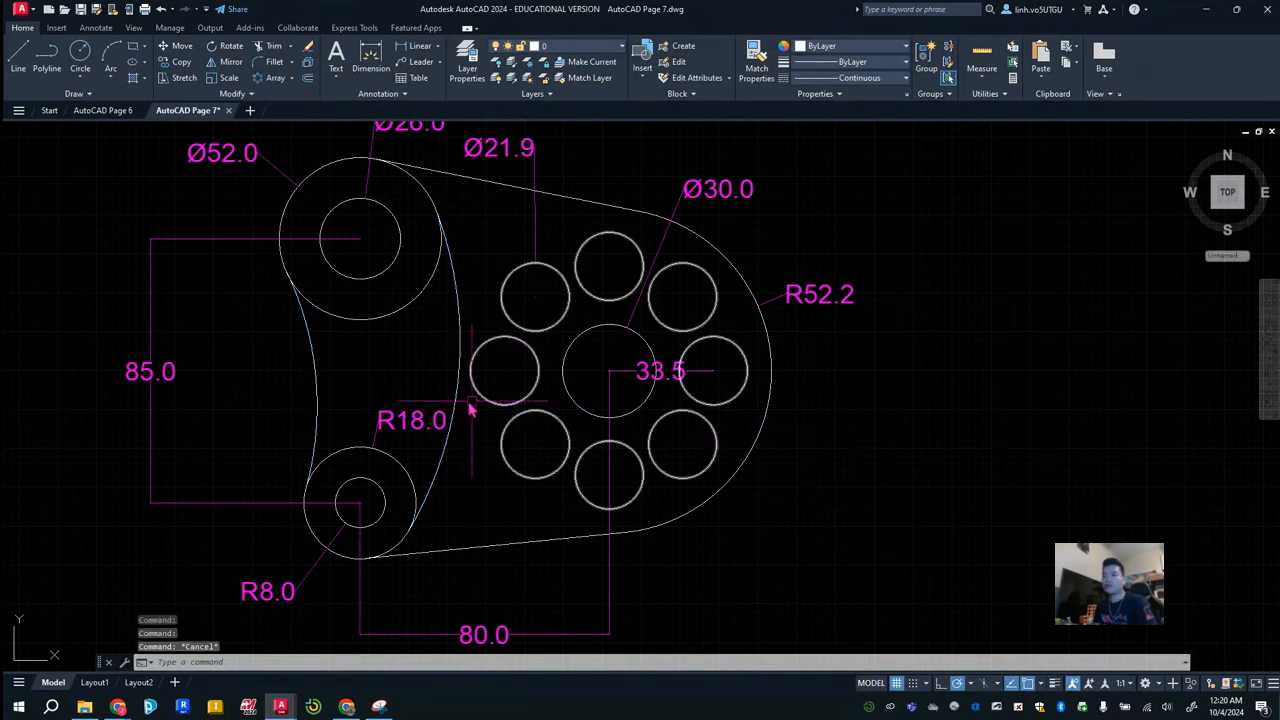
Step: Draw a vertical line 85 units long on the Centerlines layer, in the empty space beside the reference part
scroll(435, 390, "down", 2)
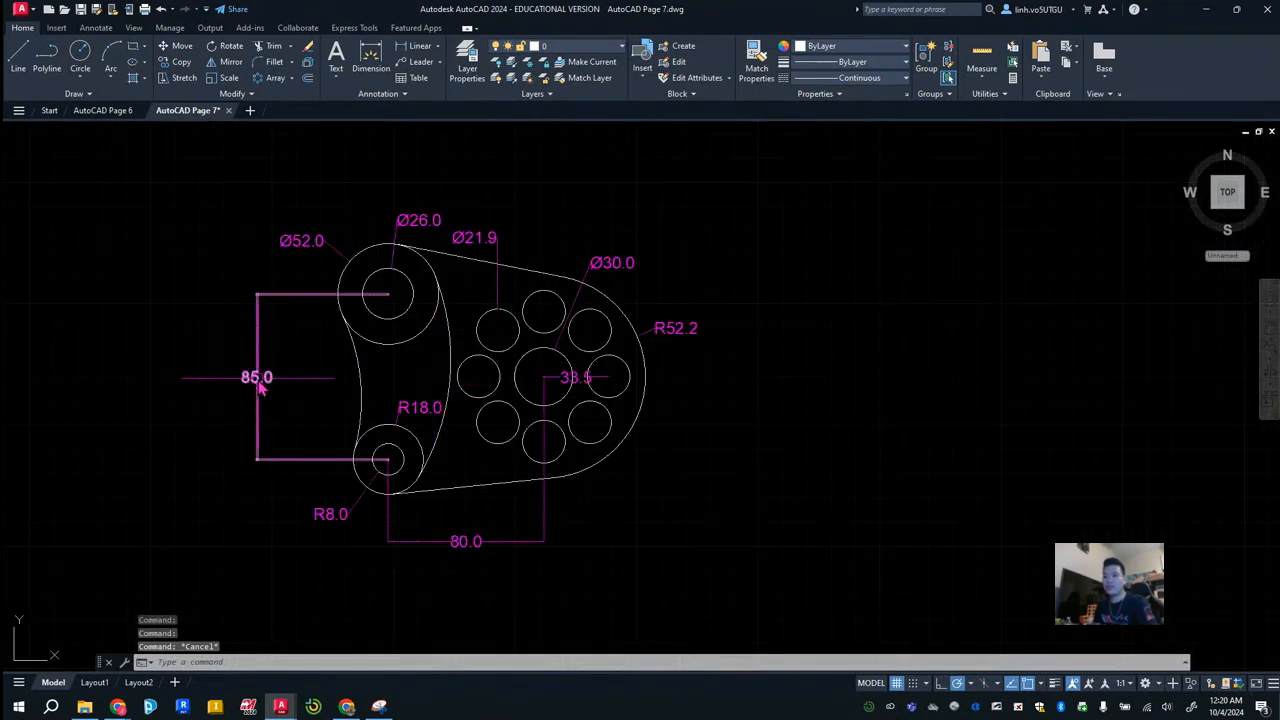
left_click(585, 50)
left_click(560, 77)
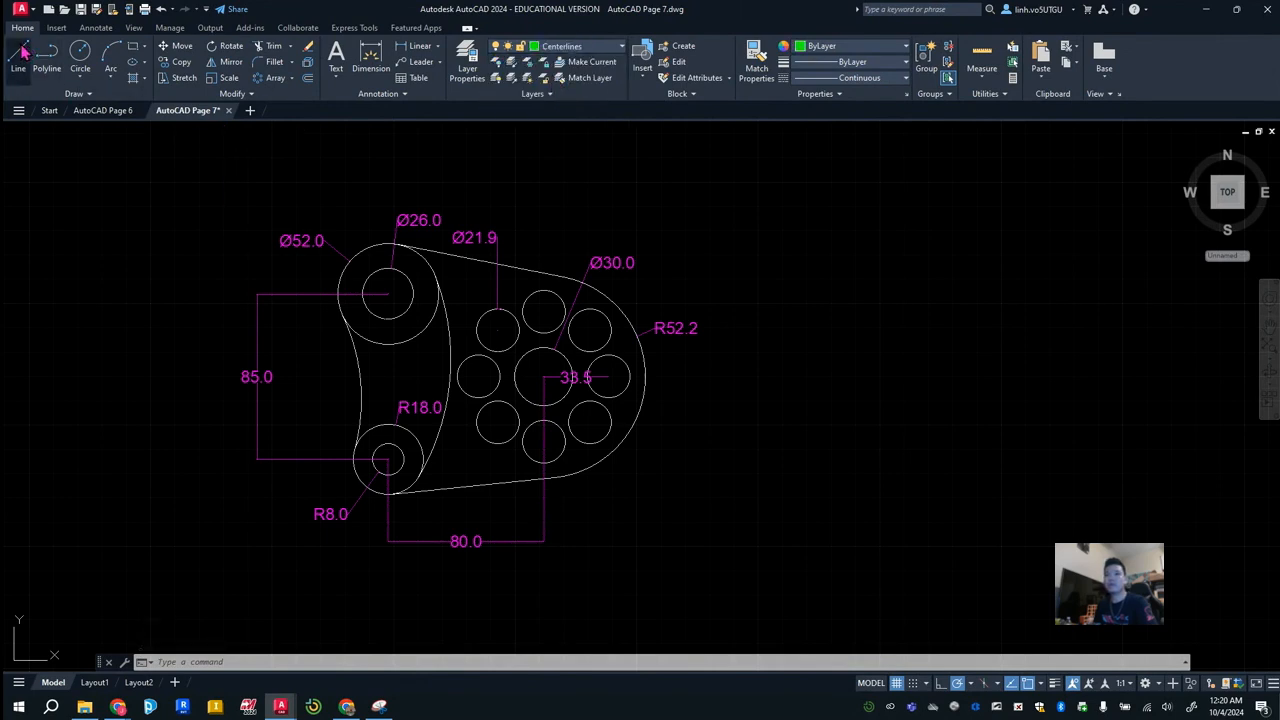
left_click(18, 56)
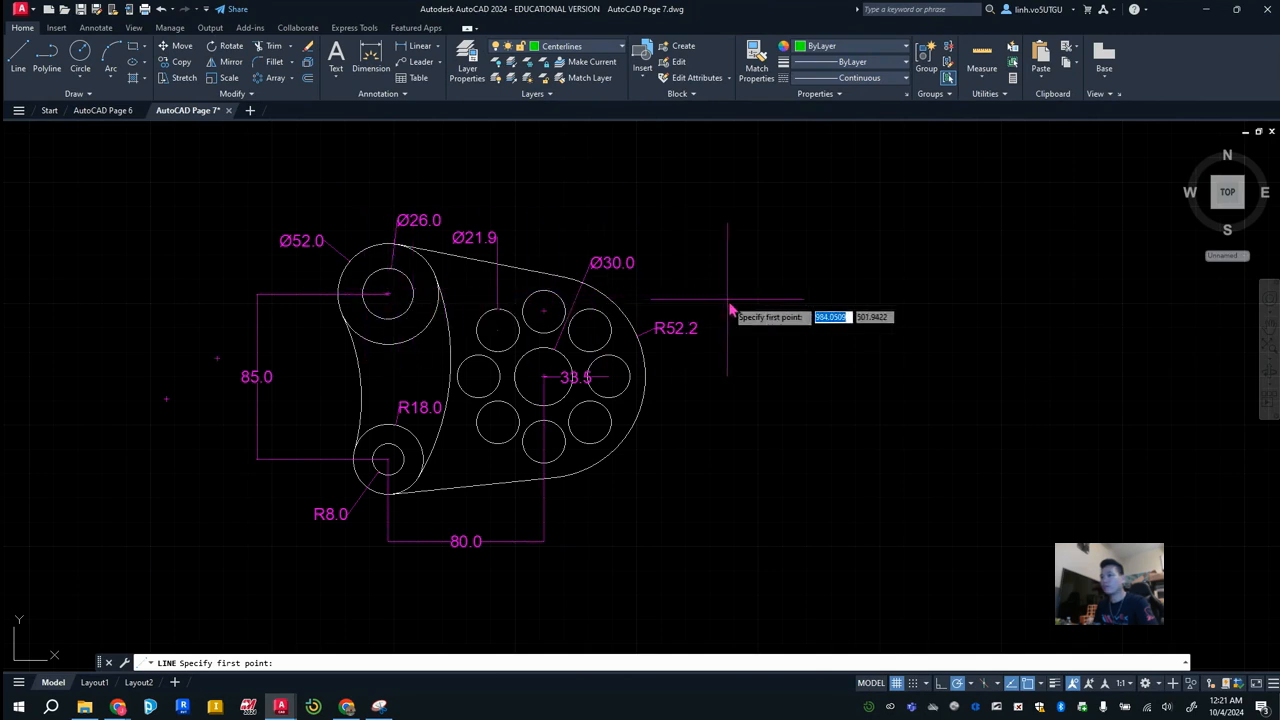
left_click(757, 293)
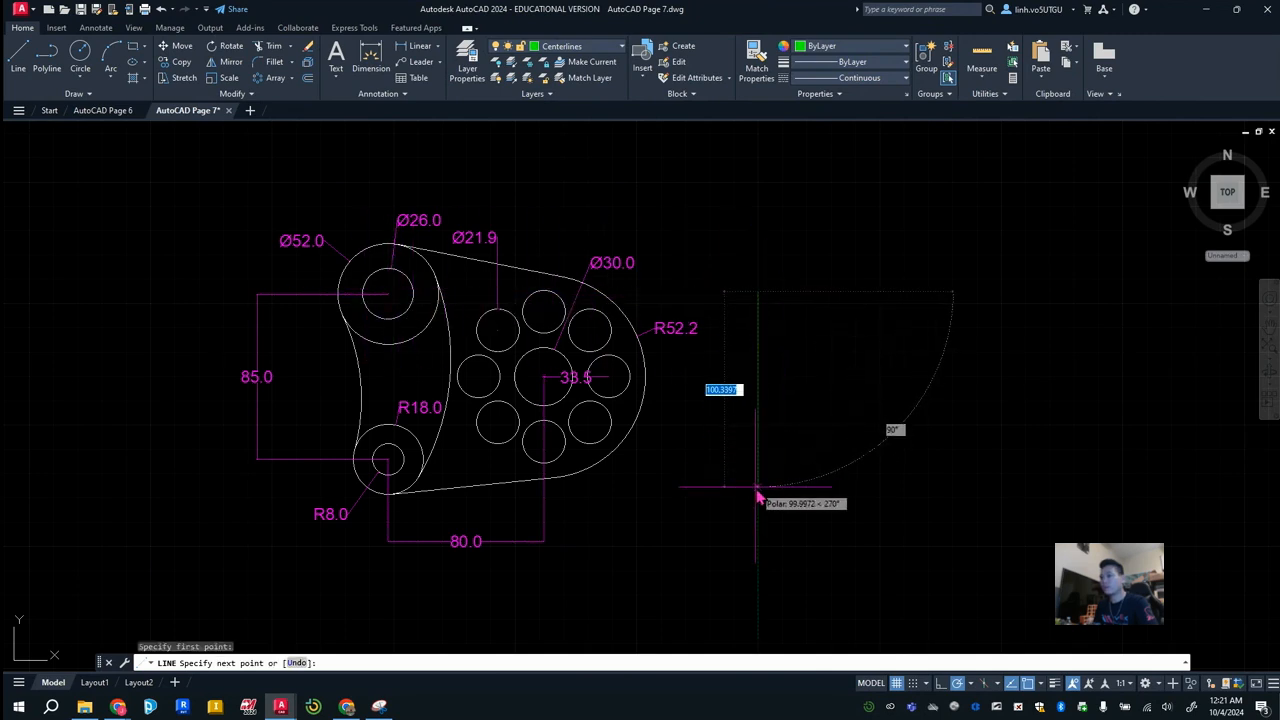
type("85")
key("Return")
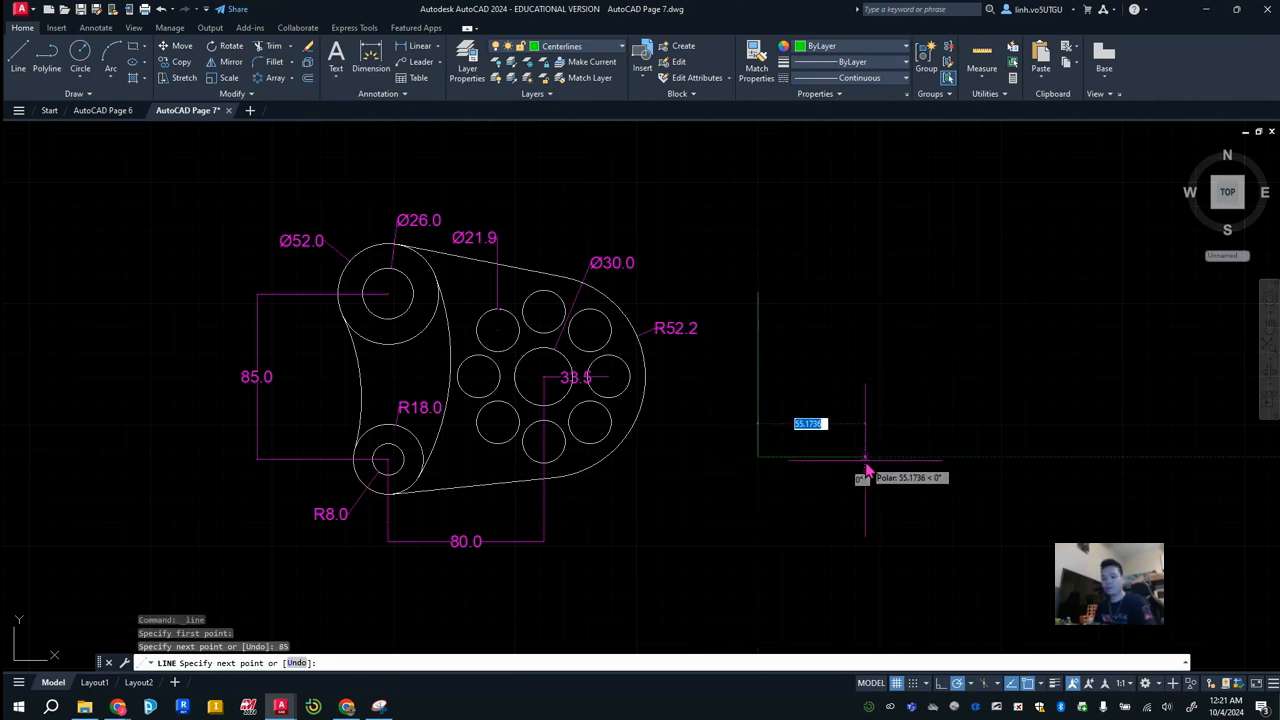
key("Escape")
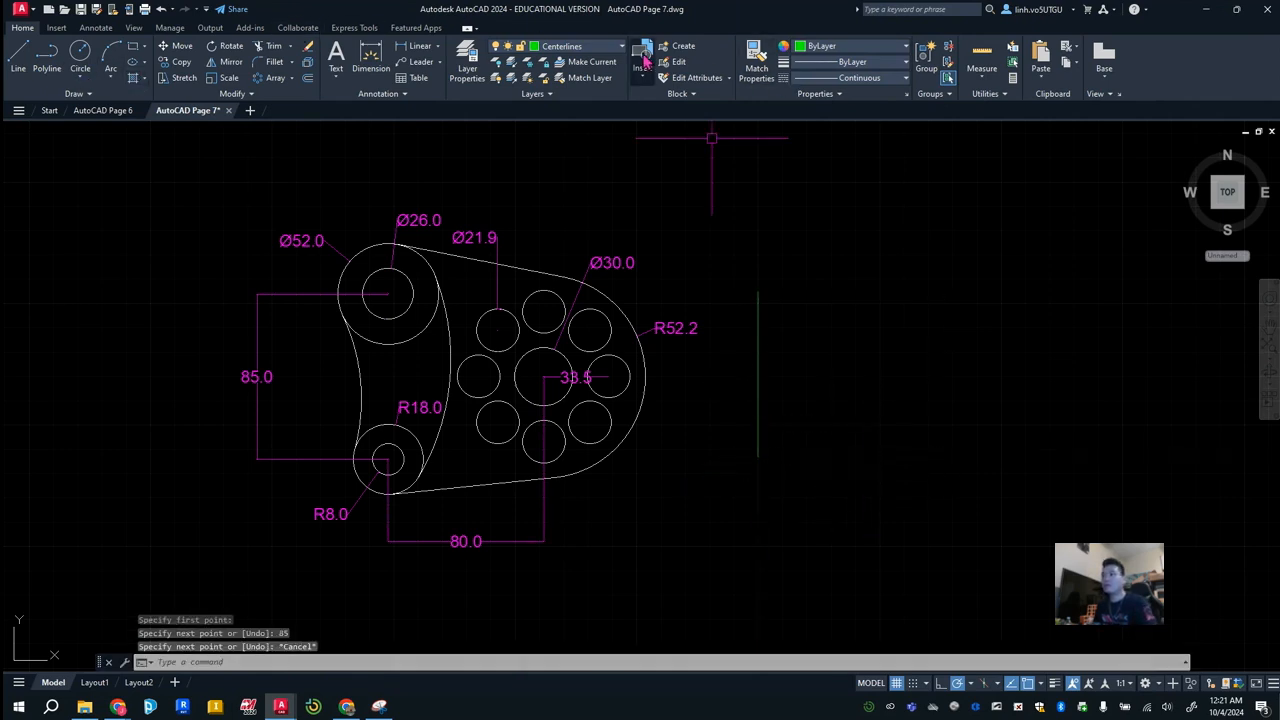
Step: Make layer 0 current and draw a circle of radius 13 centred on the upper end of the vertical centerline
left_click(608, 52)
left_click(568, 64)
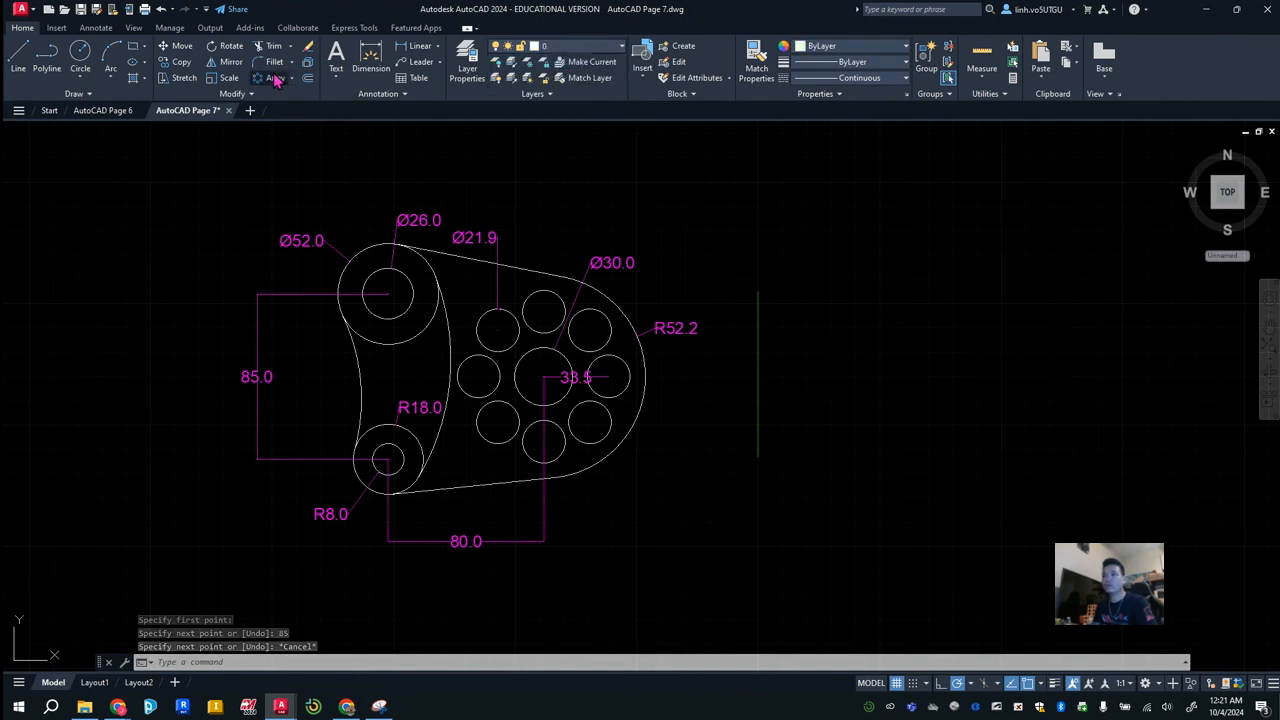
left_click(80, 55)
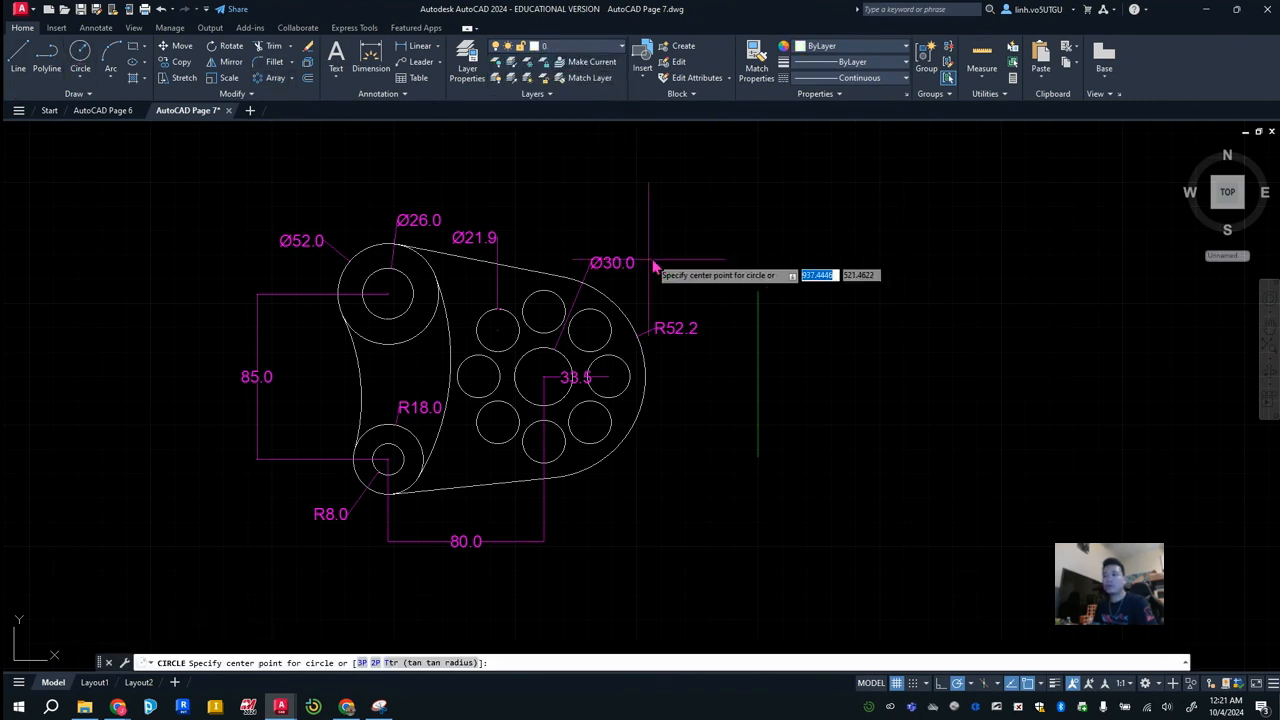
left_click(758, 292)
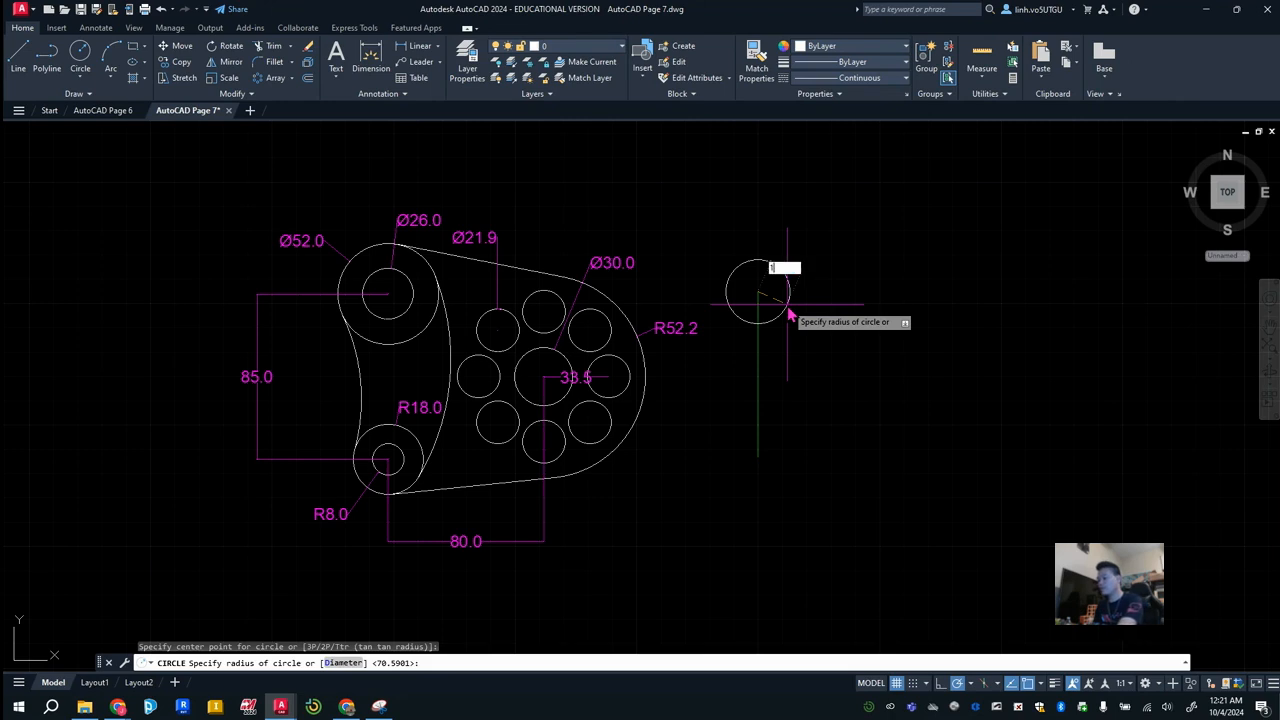
key("Return")
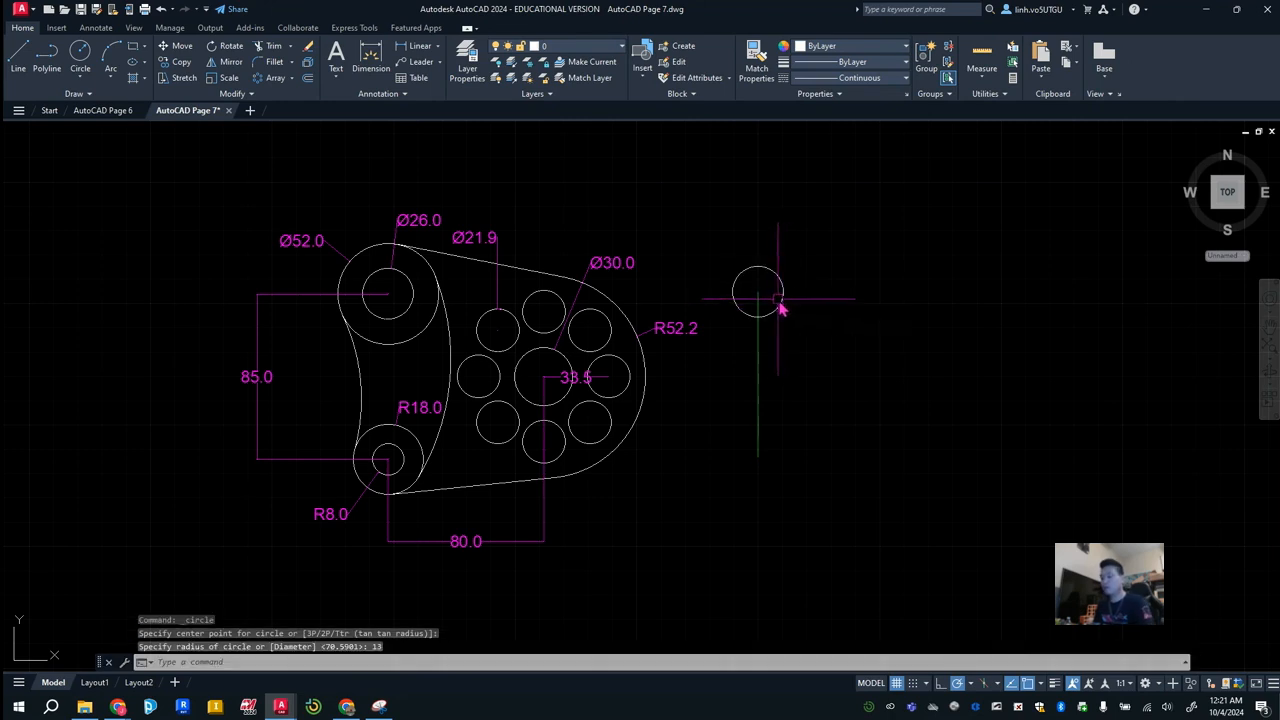
Step: Draw a concentric circle of diameter 52 around the circle at the centerline's upper end
key("Return")
left_click(758, 292)
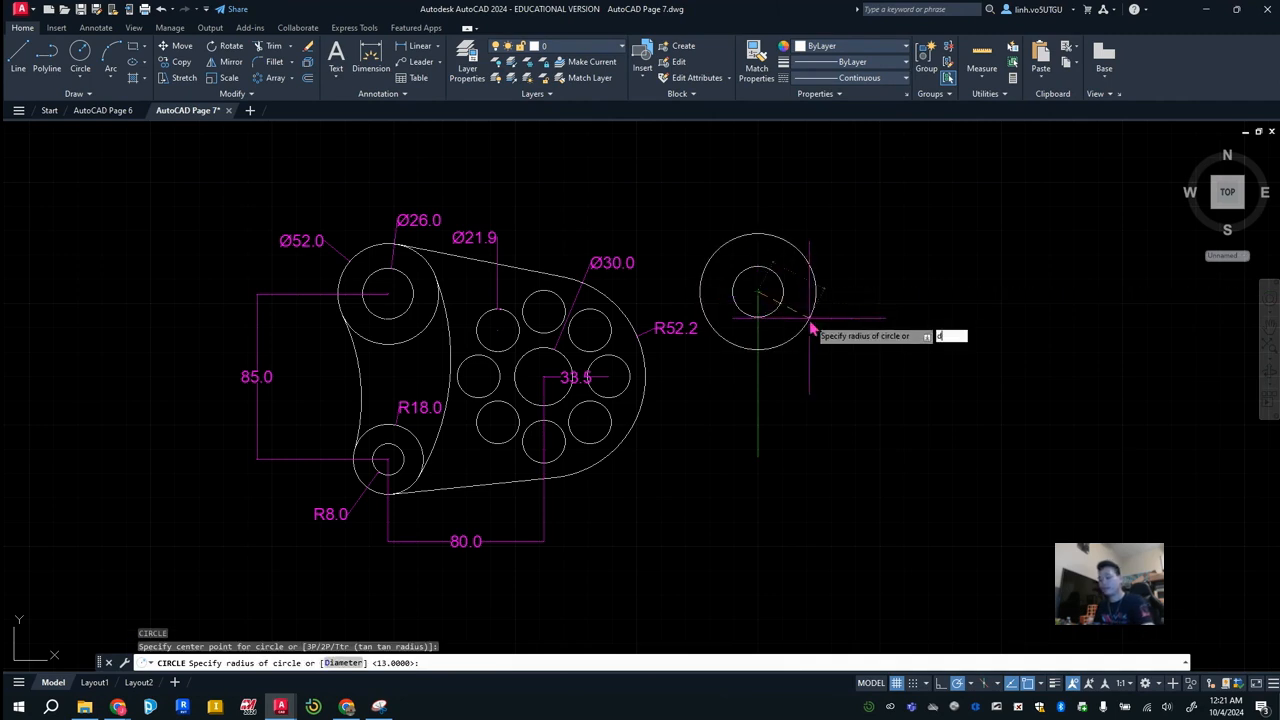
key("Return")
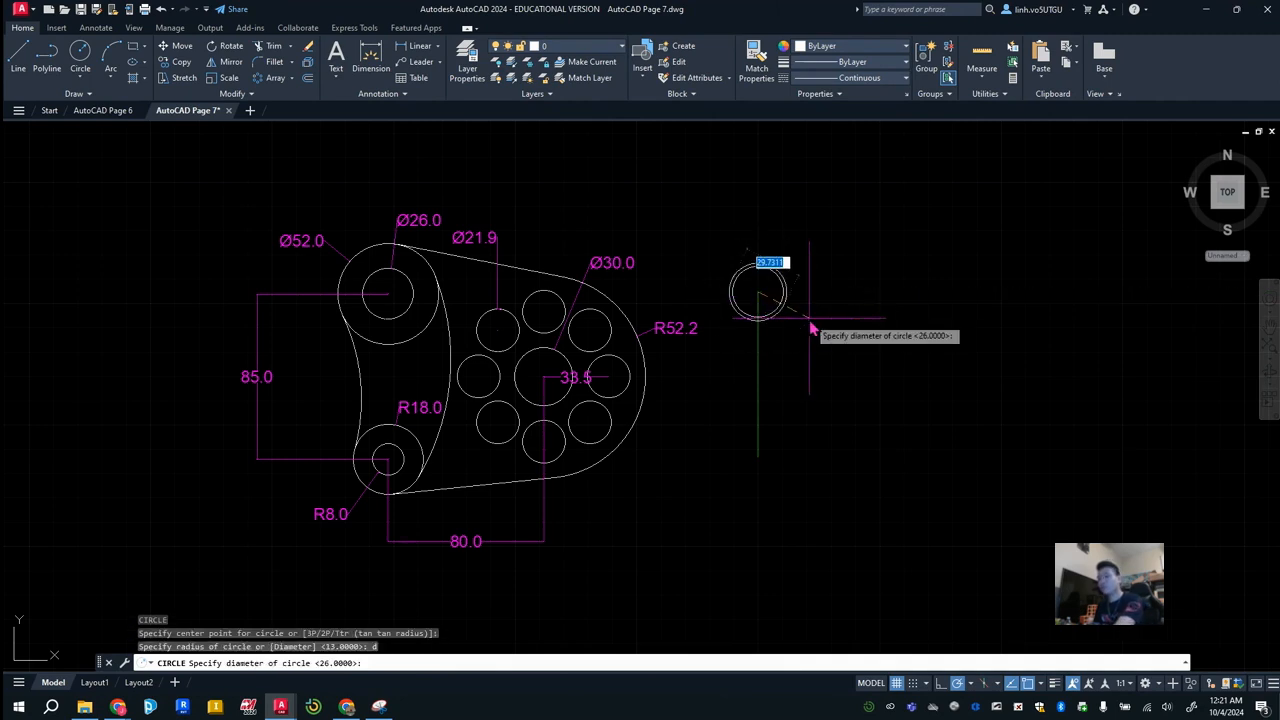
type("52")
key("Return")
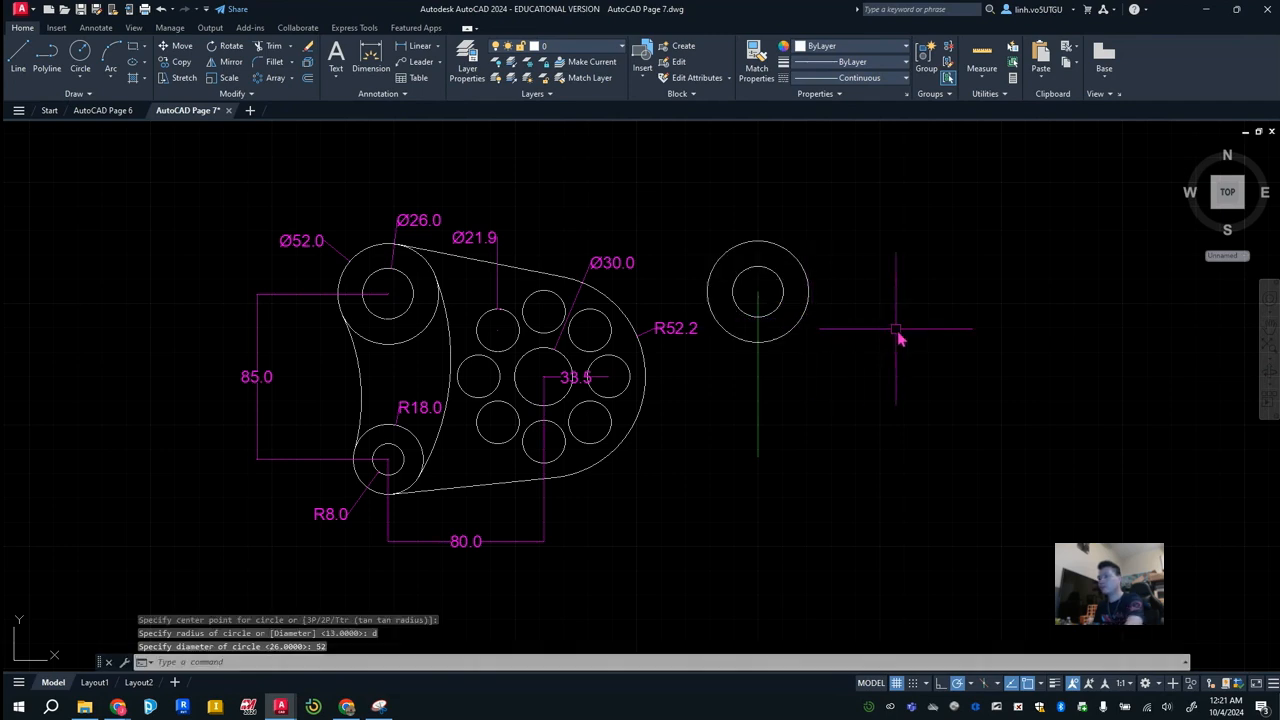
Step: Draw a circle of radius 8 centred on the lower end of the vertical centerline
key("Return")
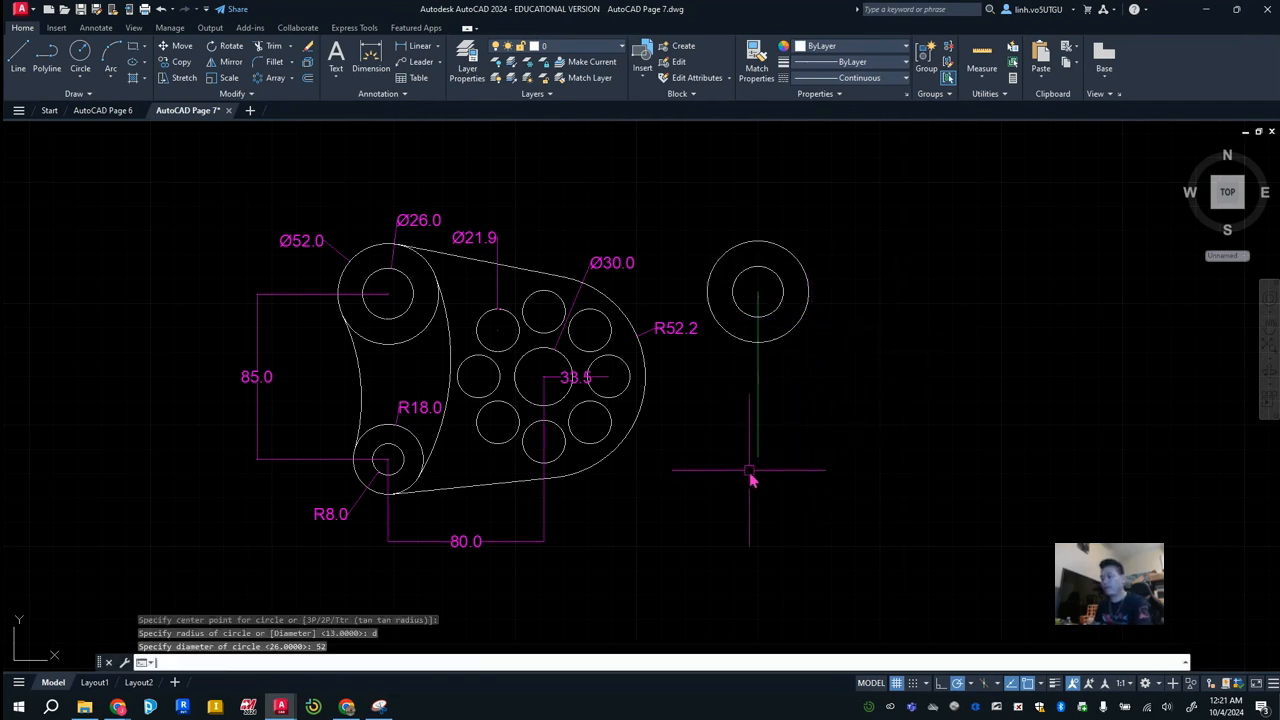
left_click(757, 457)
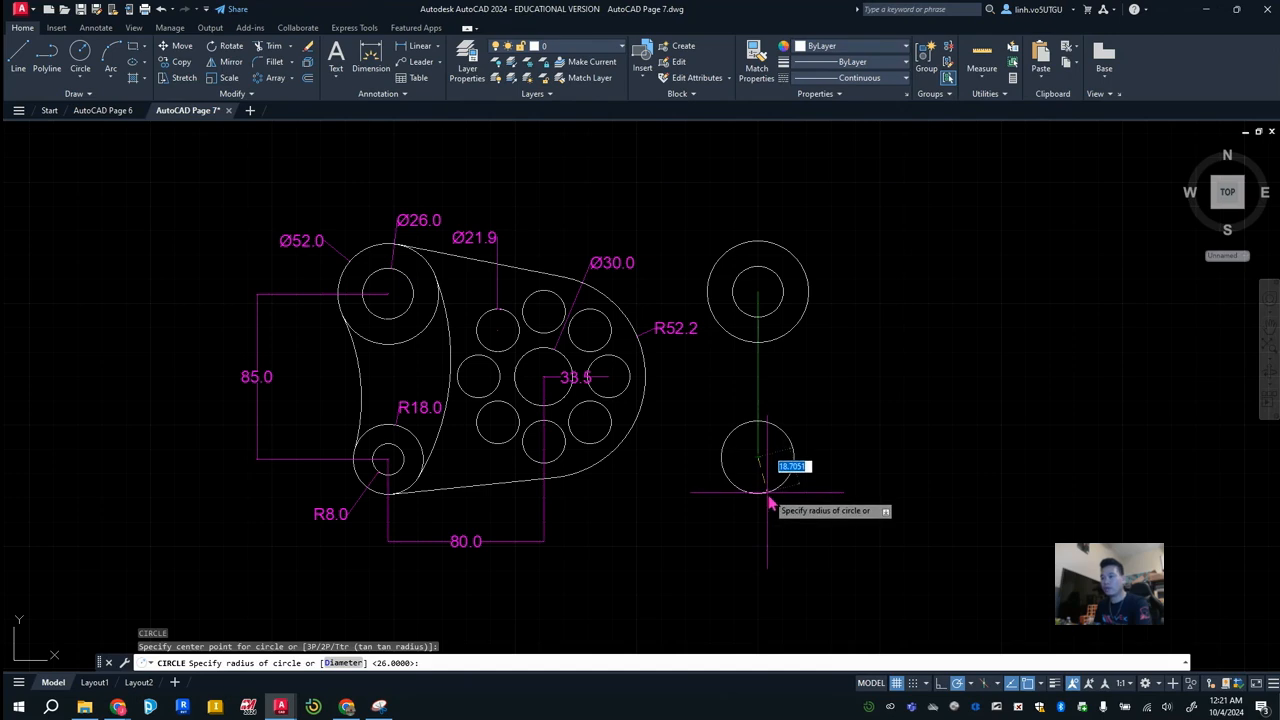
type("8")
key("Return")
Step: Draw a concentric circle of radius 18 around the small circle at the centerline's lower end
key("Return")
key("Return")
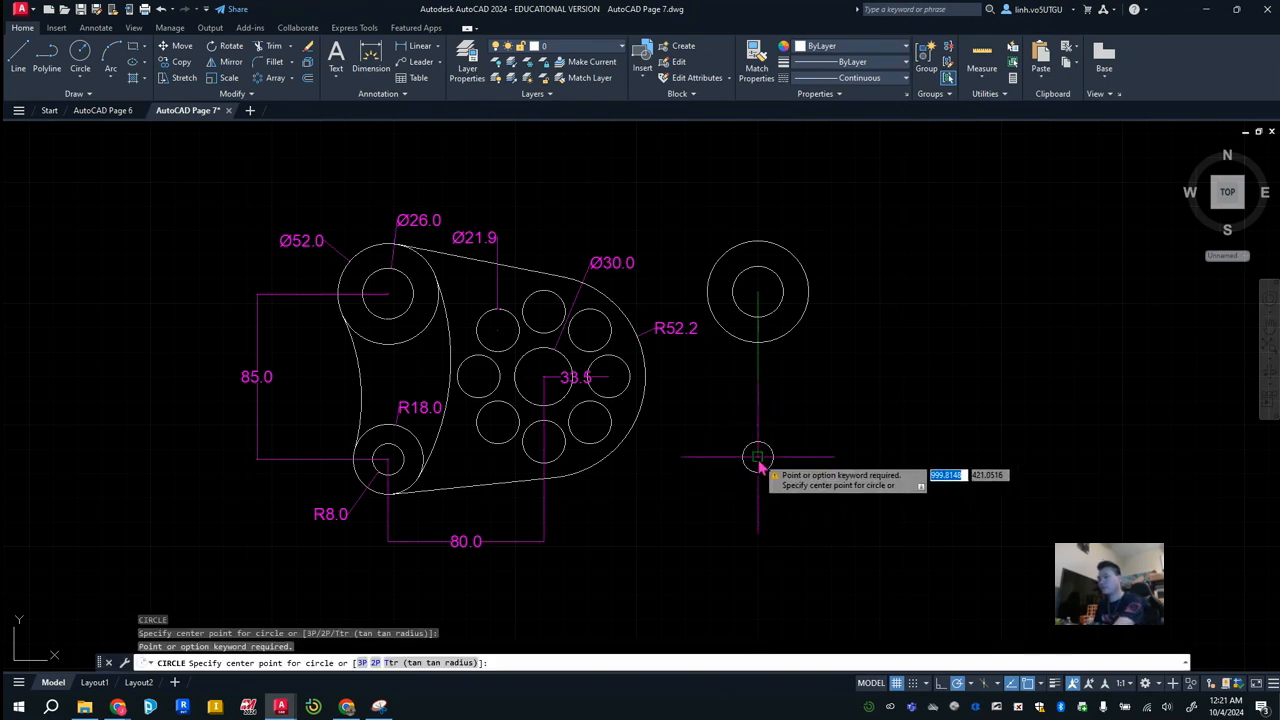
left_click(757, 457)
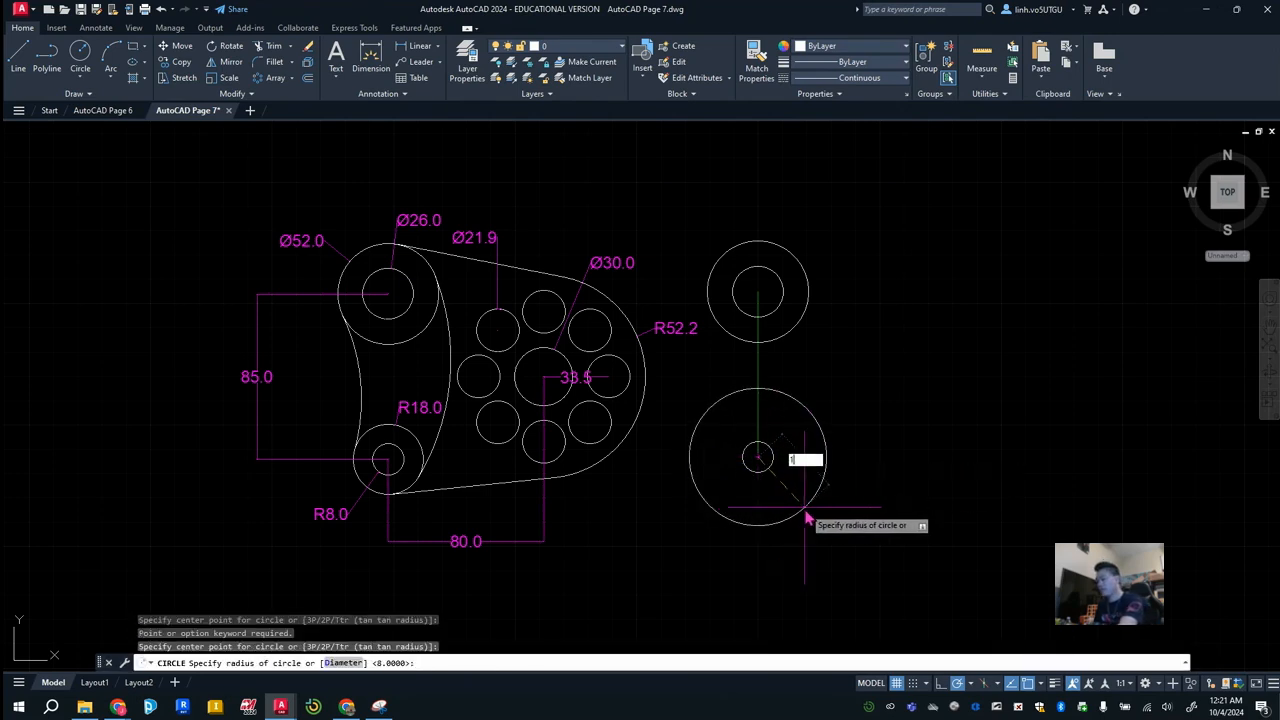
key("Return")
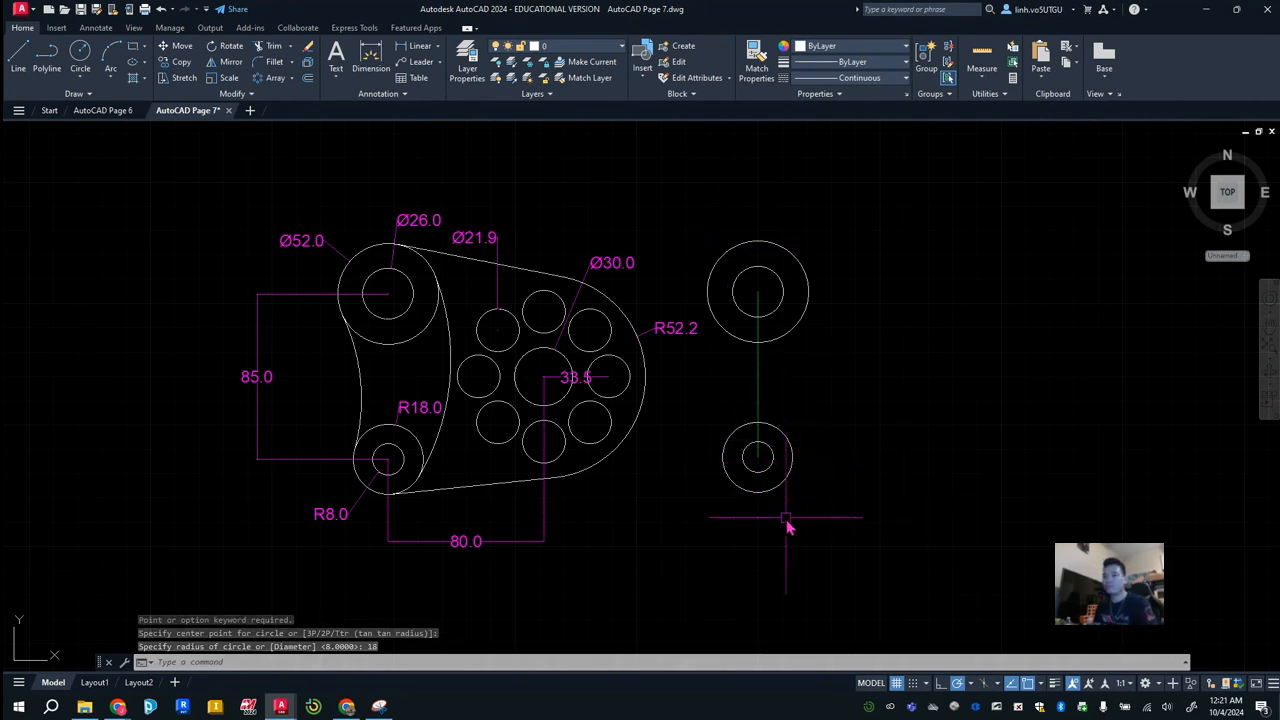
Step: Make Centerlines the current layer
left_click(570, 46)
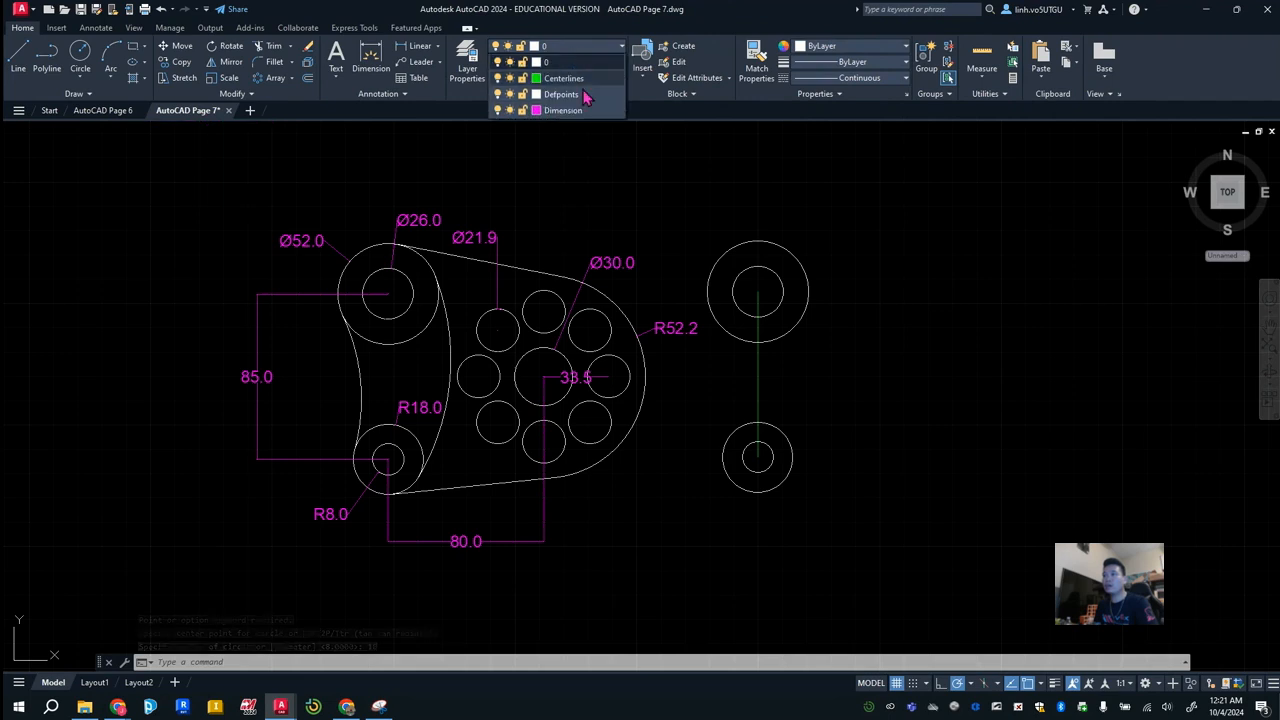
left_click(558, 79)
left_click(18, 55)
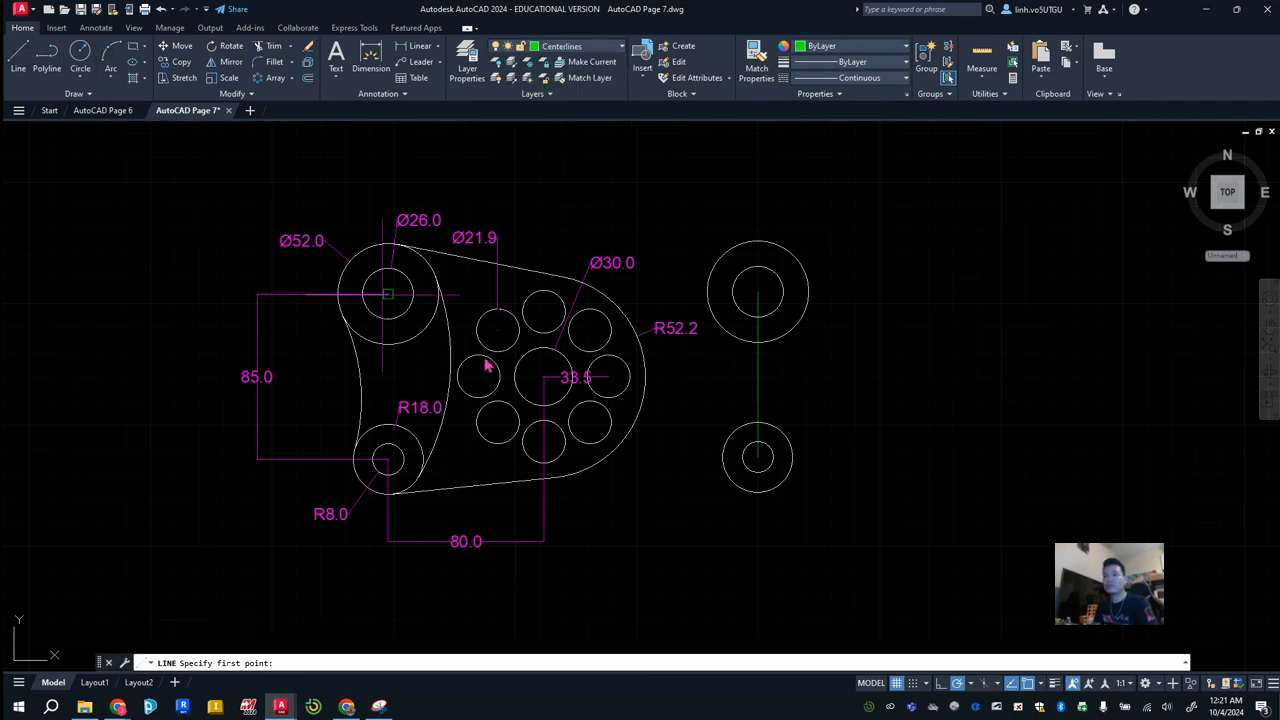
left_click(758, 457)
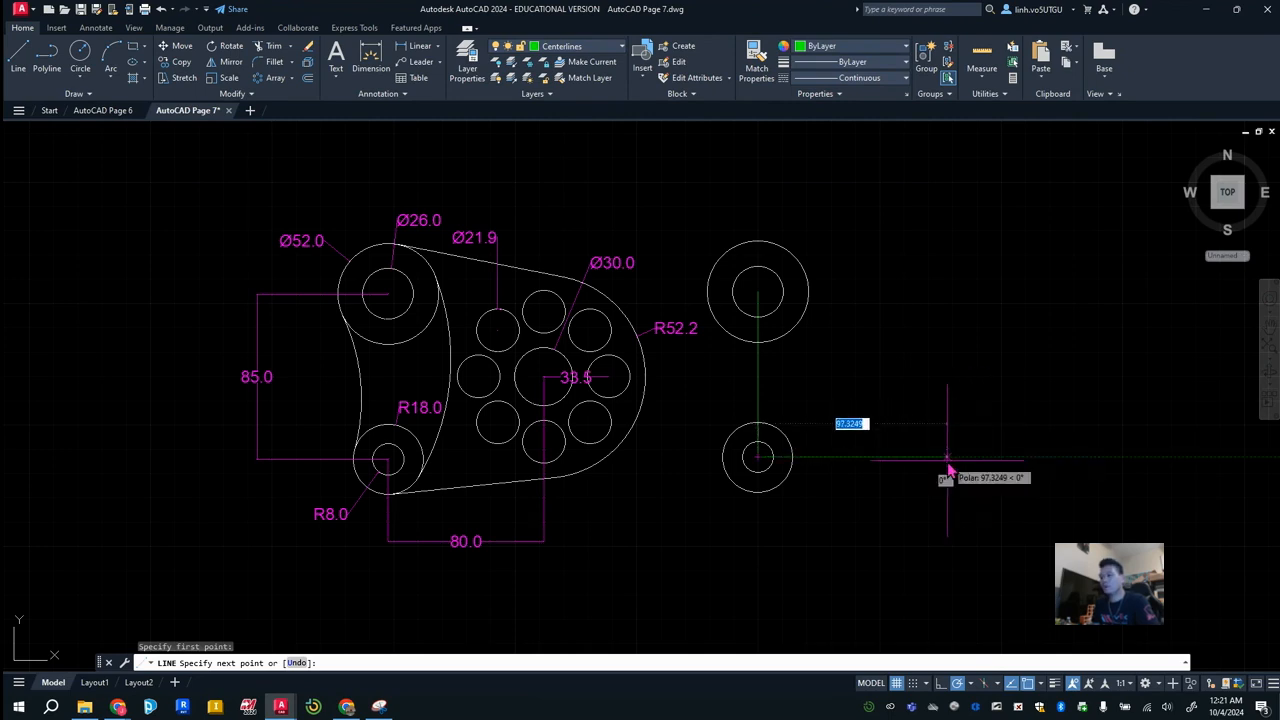
type("80")
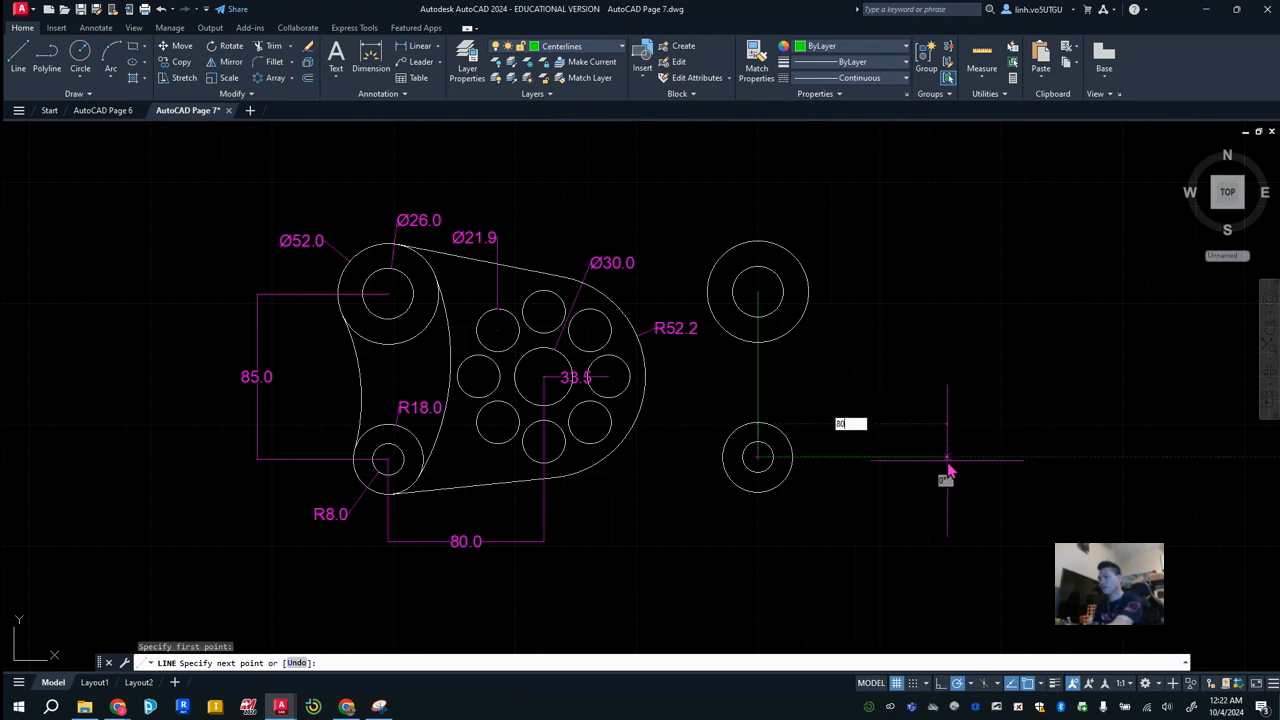
key("Return")
key("Escape")
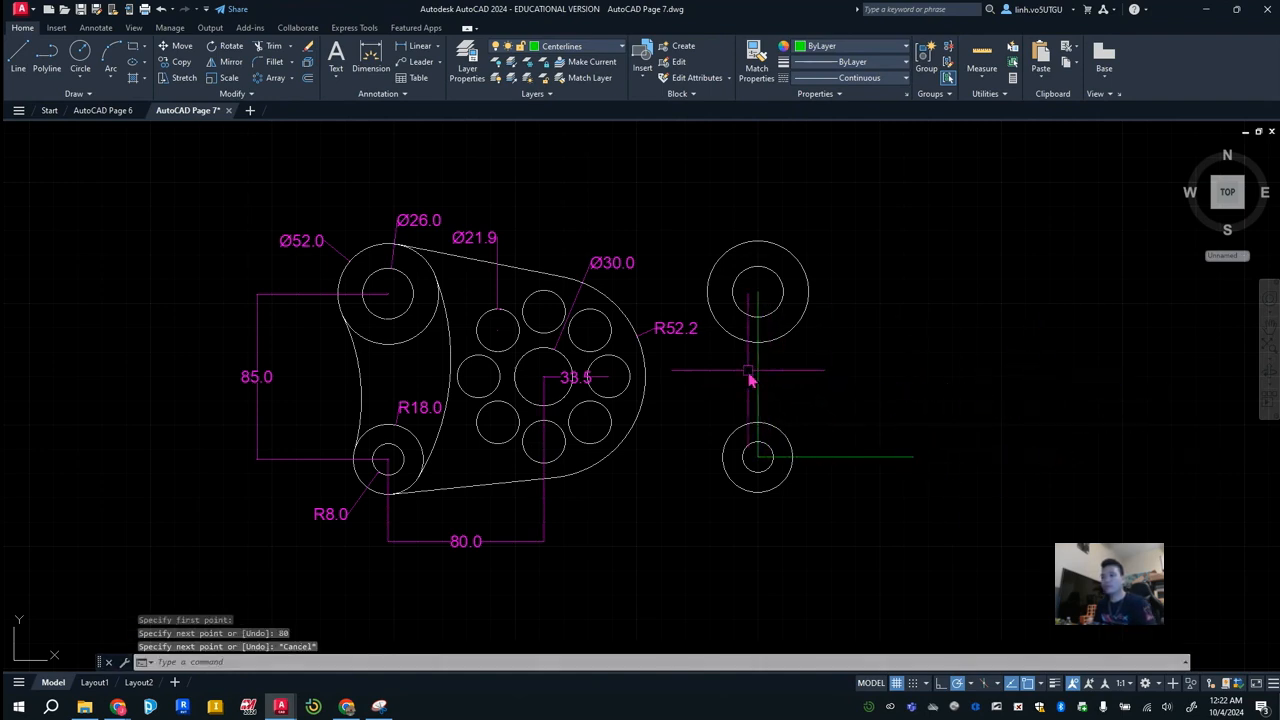
left_click(838, 458)
key("Delete")
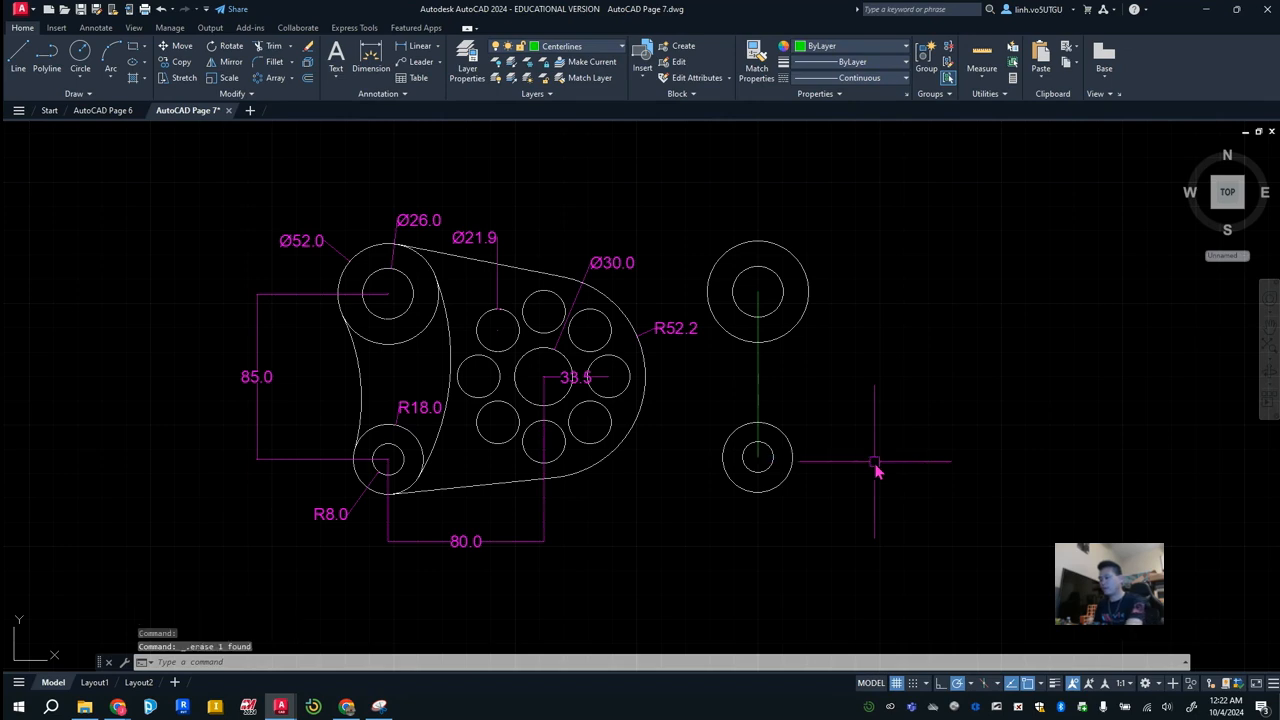
Step: Draw a horizontal centerline 80 units long to the right from the midpoint of the vertical centerline
left_click(22, 60)
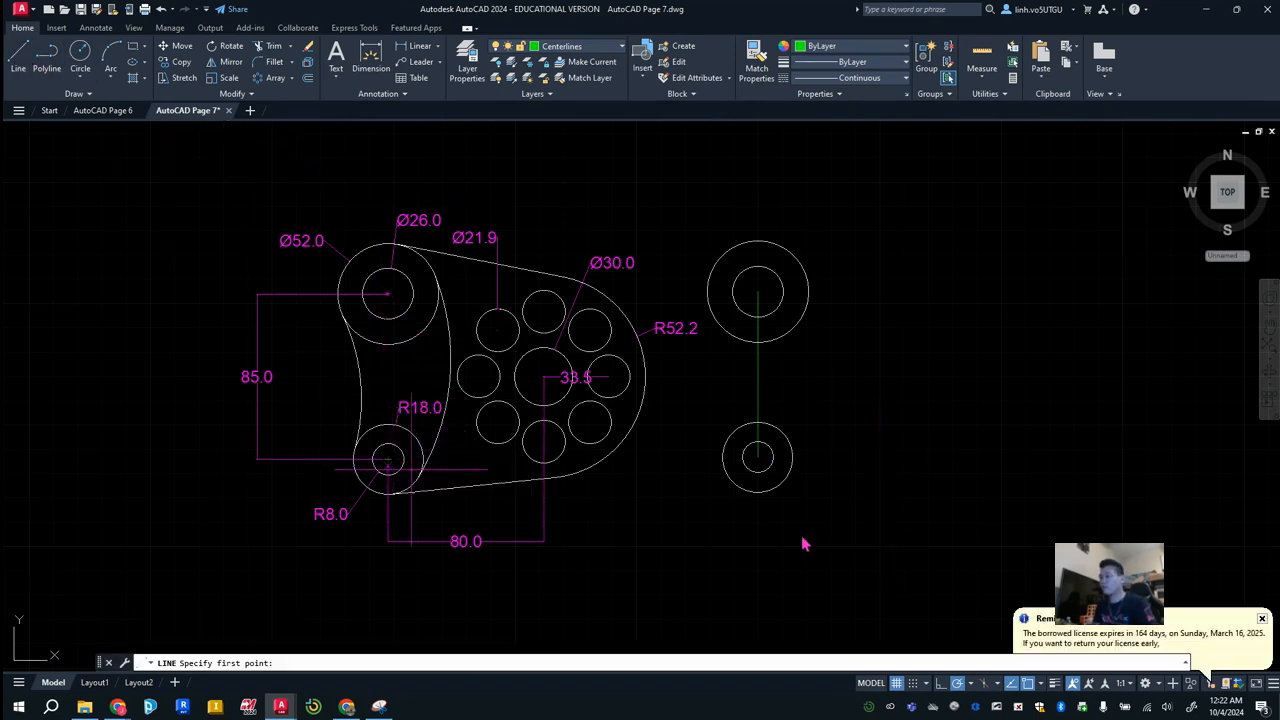
left_click(1262, 620)
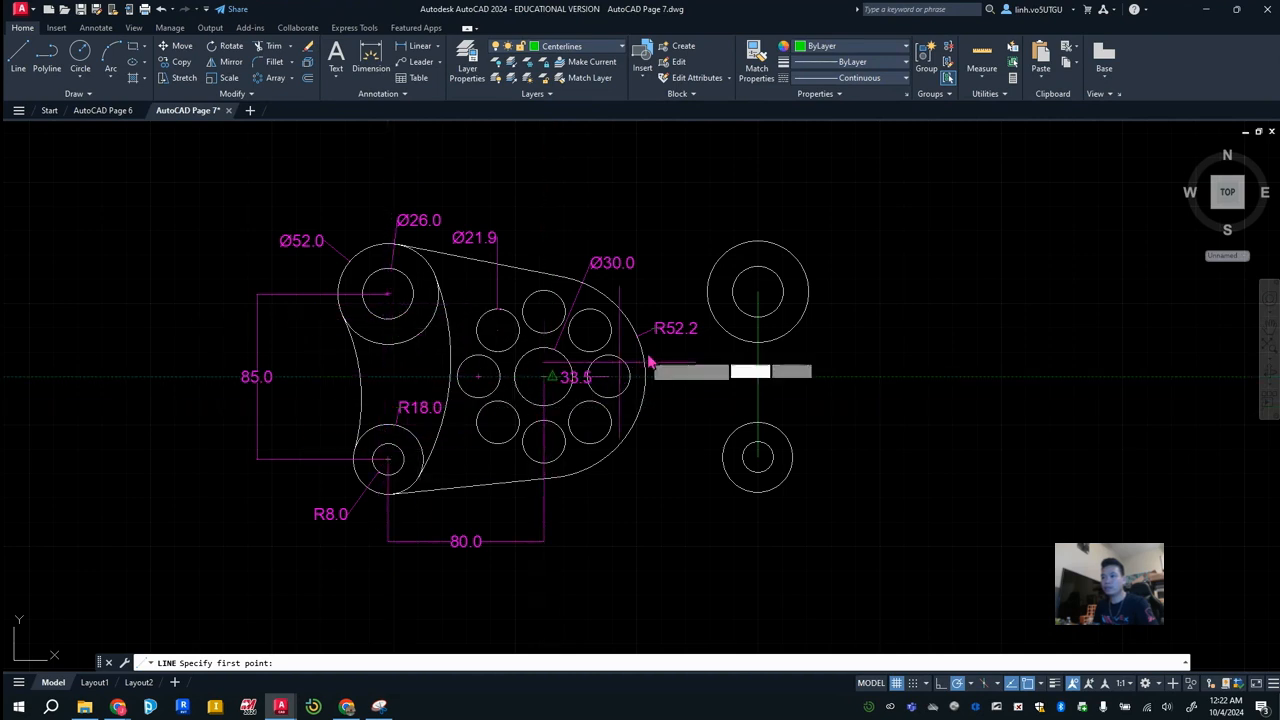
left_click(757, 376)
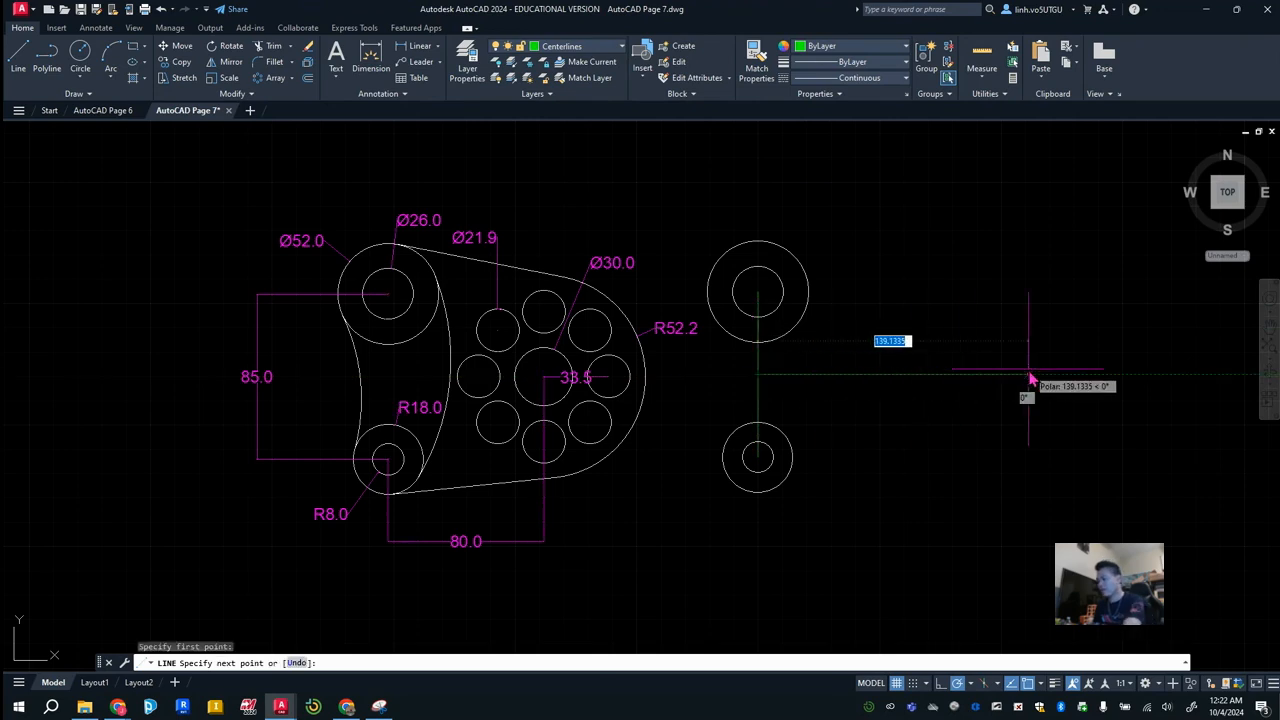
type("80")
key("Return")
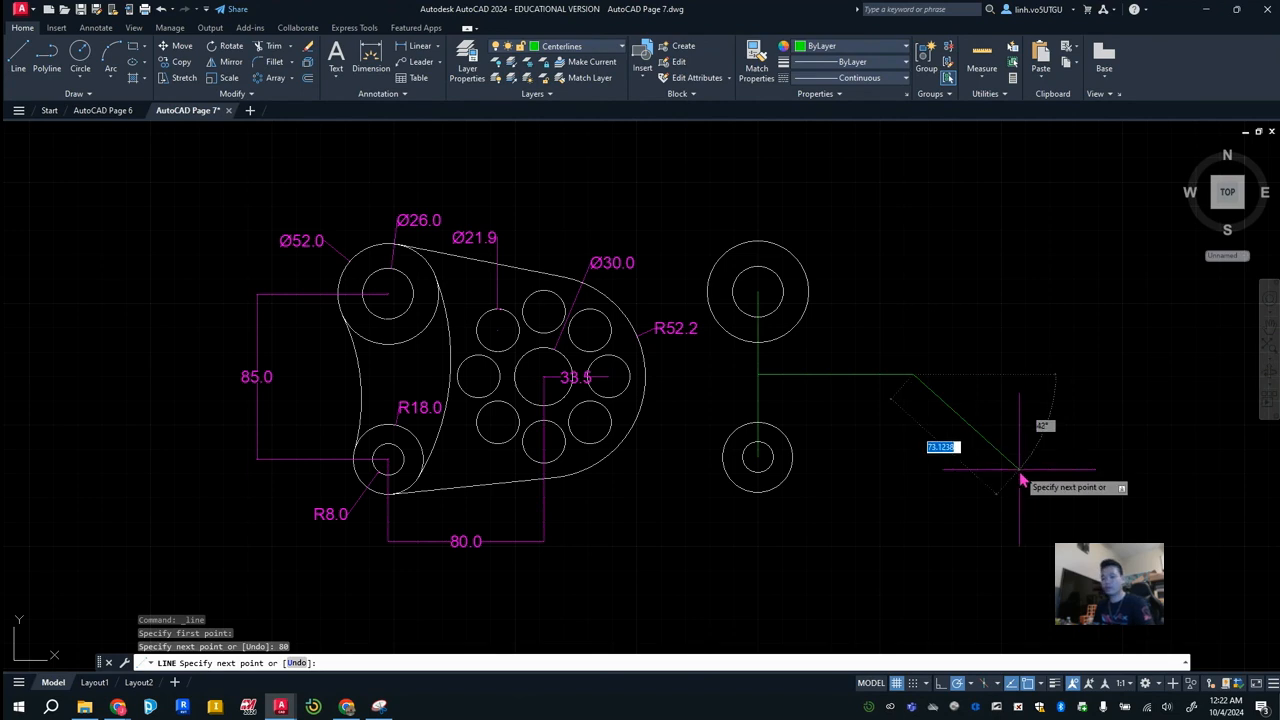
key("Escape")
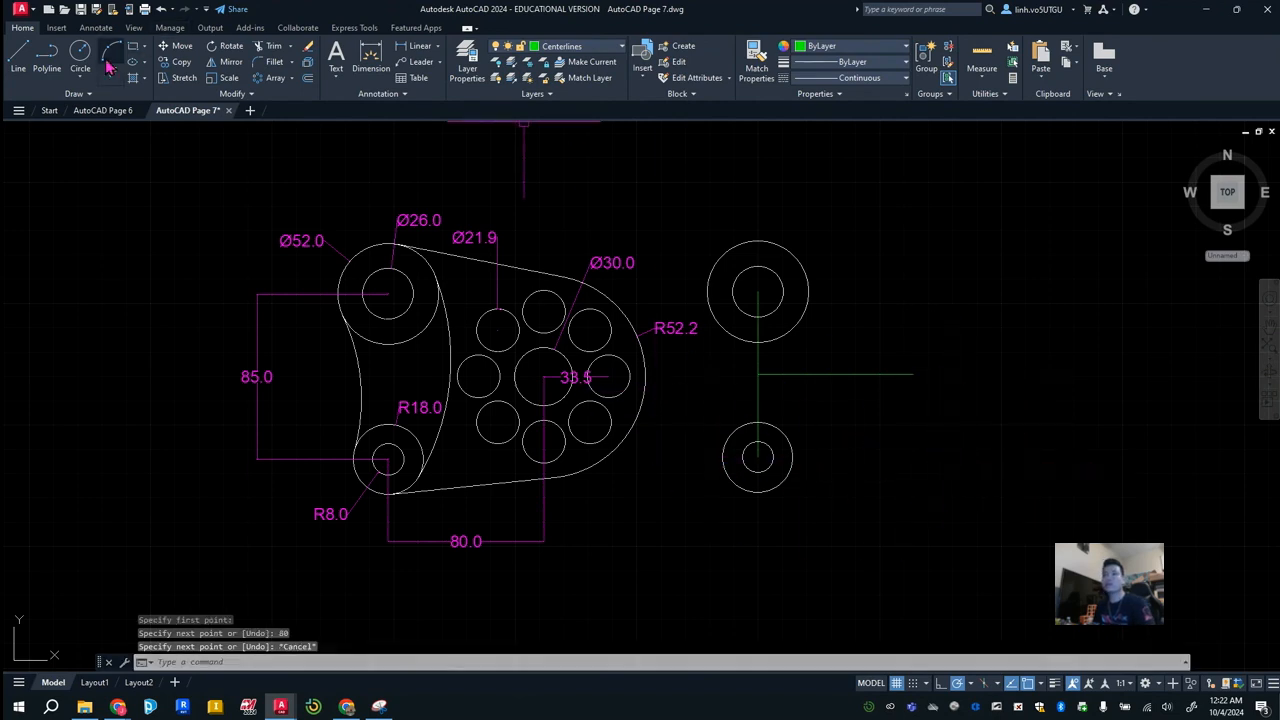
Step: Make layer 0 current and draw a circle of radius 30 centred on the free end of the horizontal centerline
left_click(600, 48)
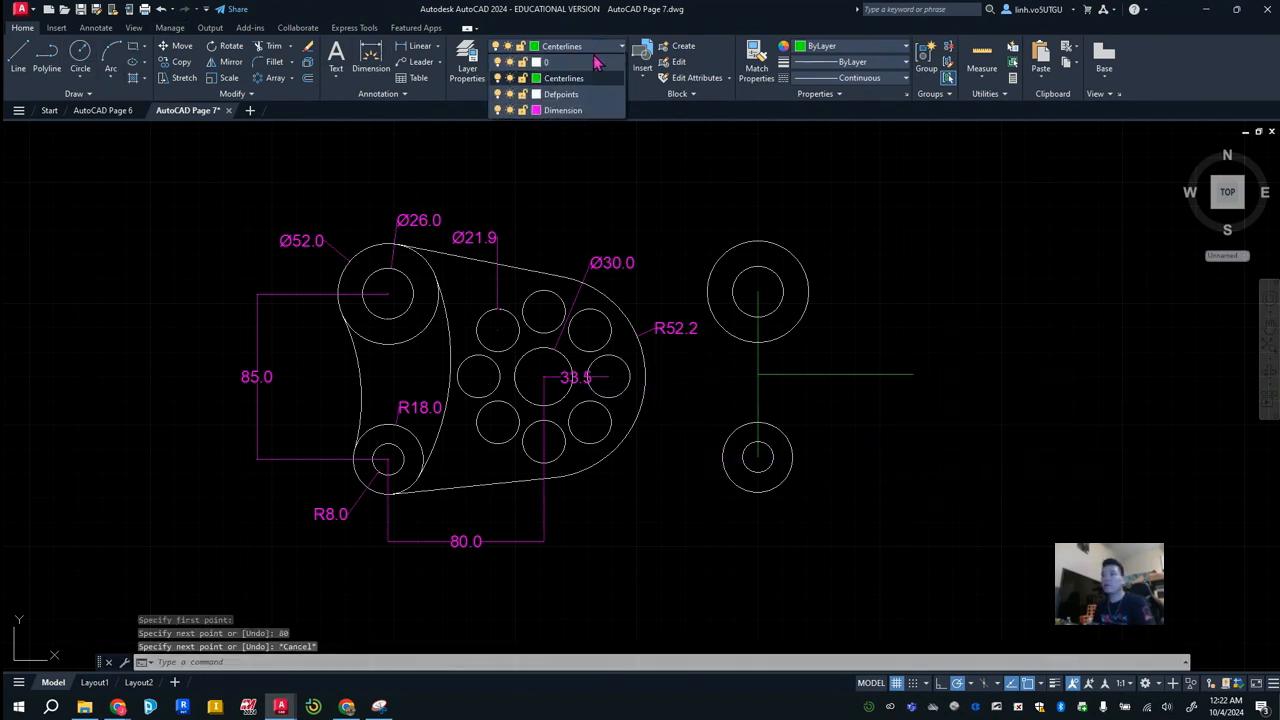
left_click(578, 66)
left_click(79, 55)
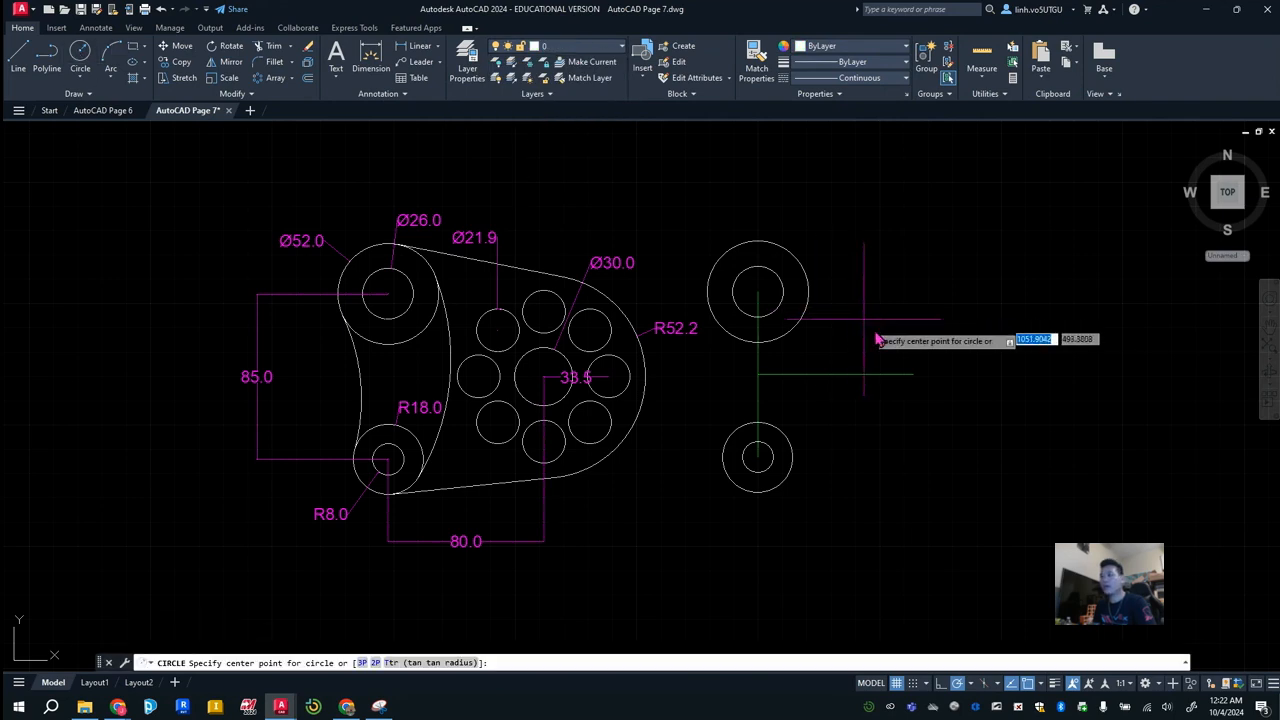
left_click(913, 375)
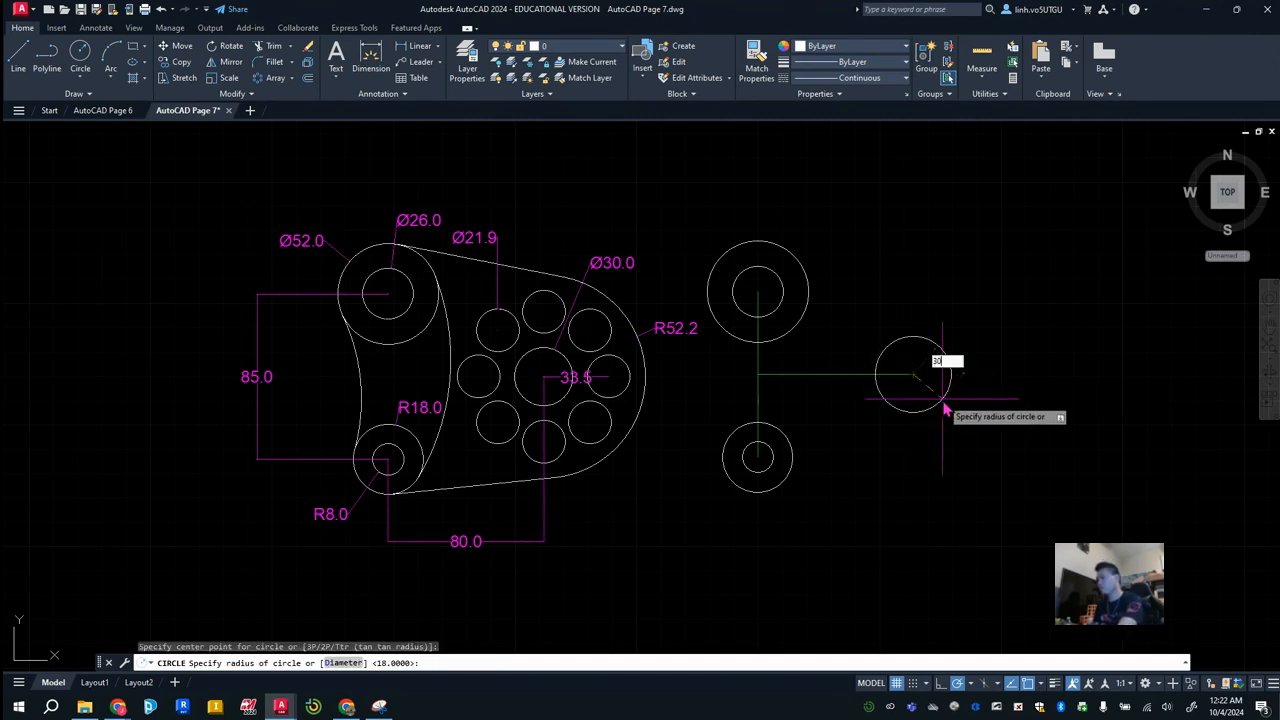
key("Return")
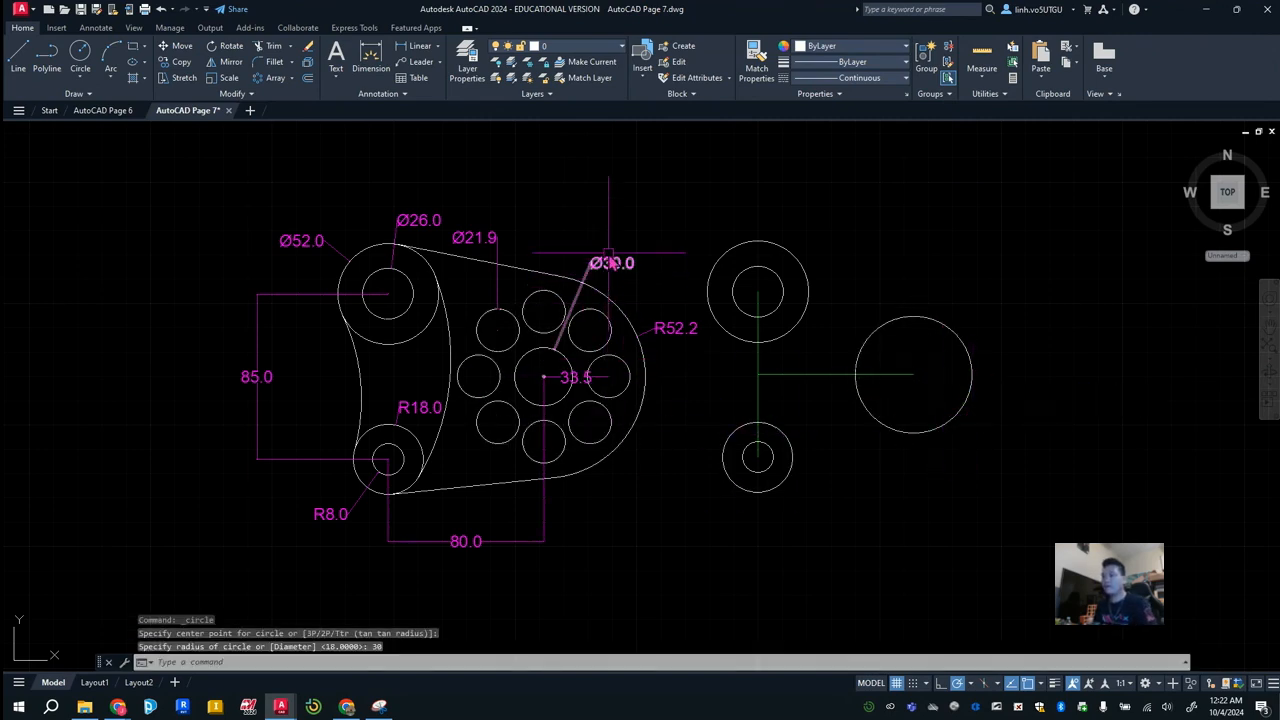
Step: Set the diameter of the circle at the horizontal centerline's end to 30
left_click(951, 432)
double_click(951, 432)
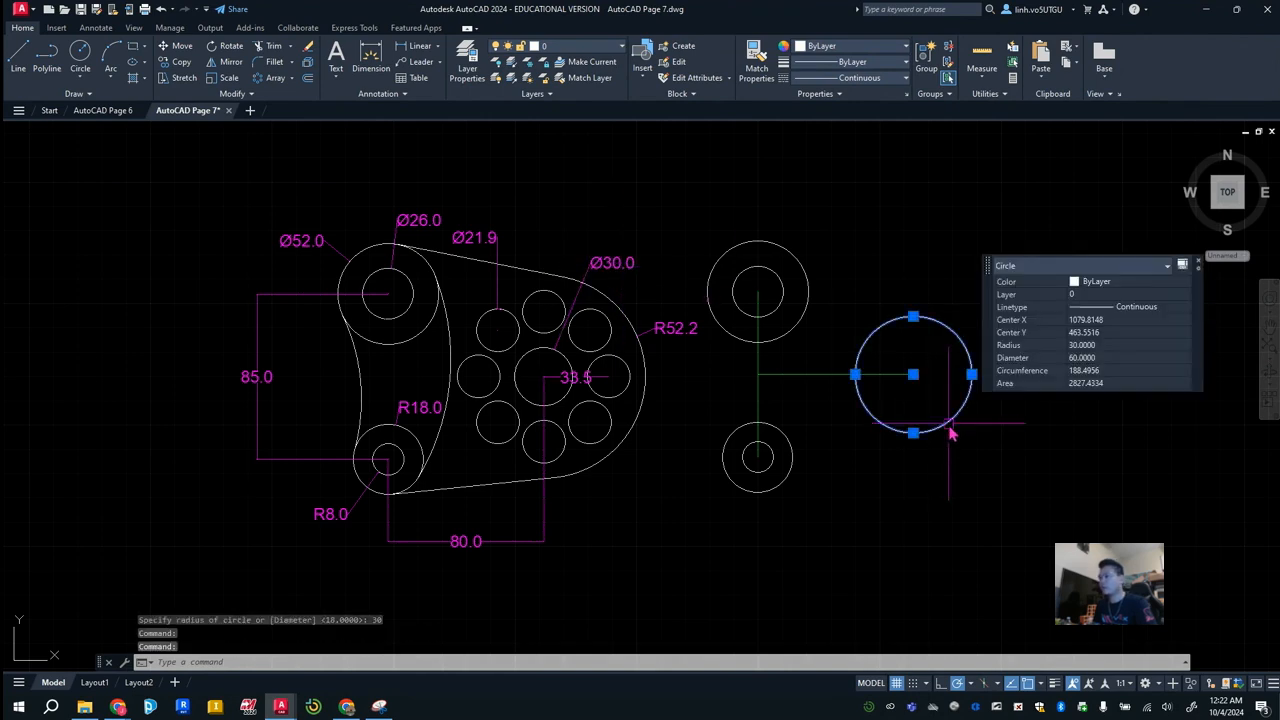
left_click(1105, 357)
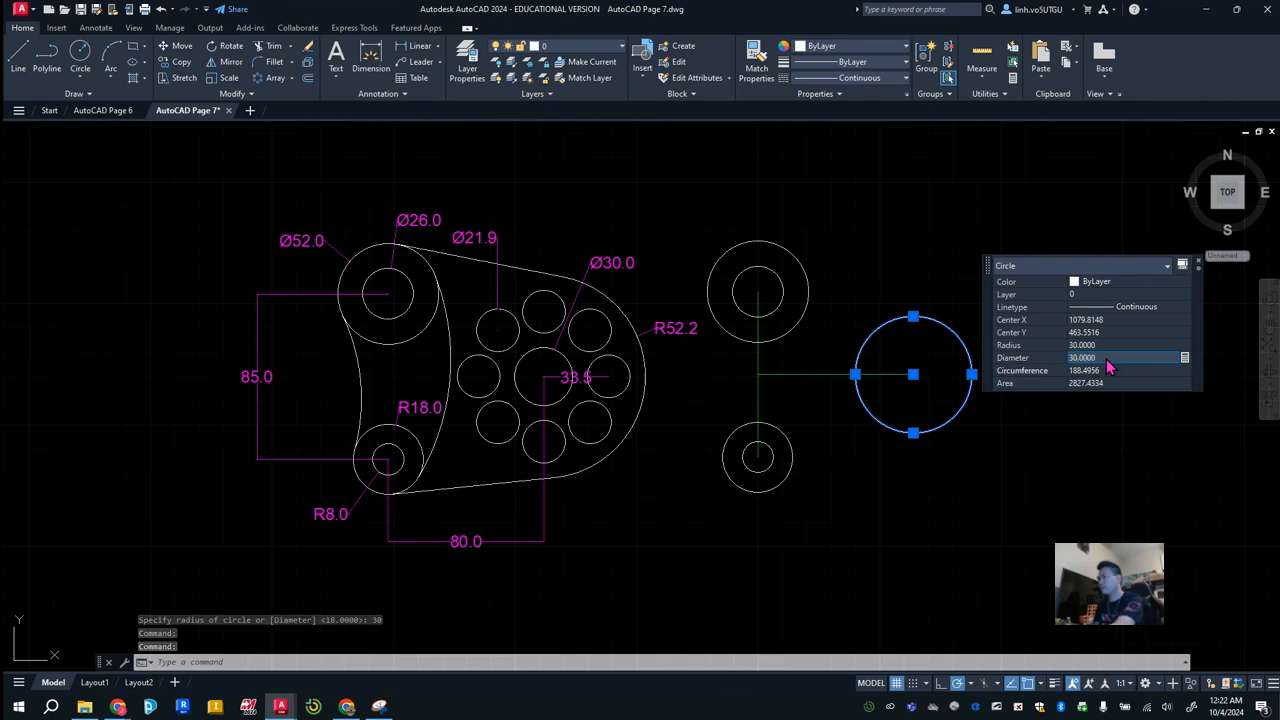
key("Tab")
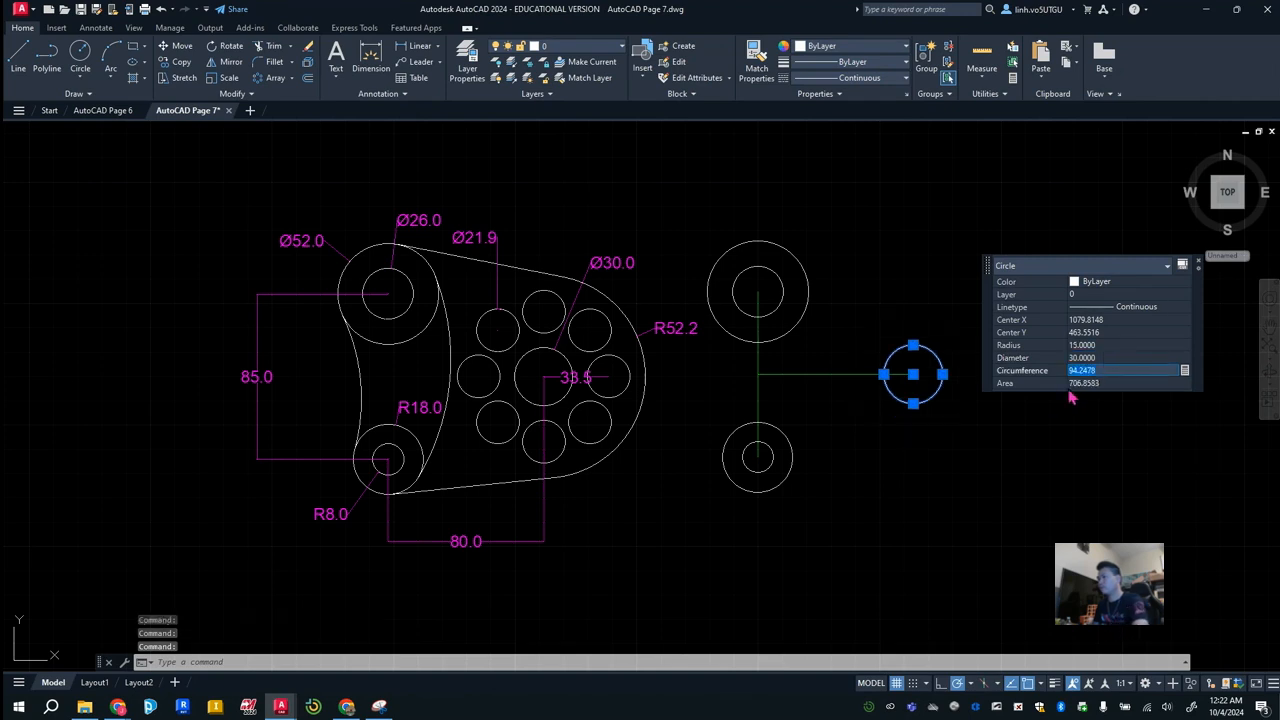
left_click(1199, 265)
key("Escape")
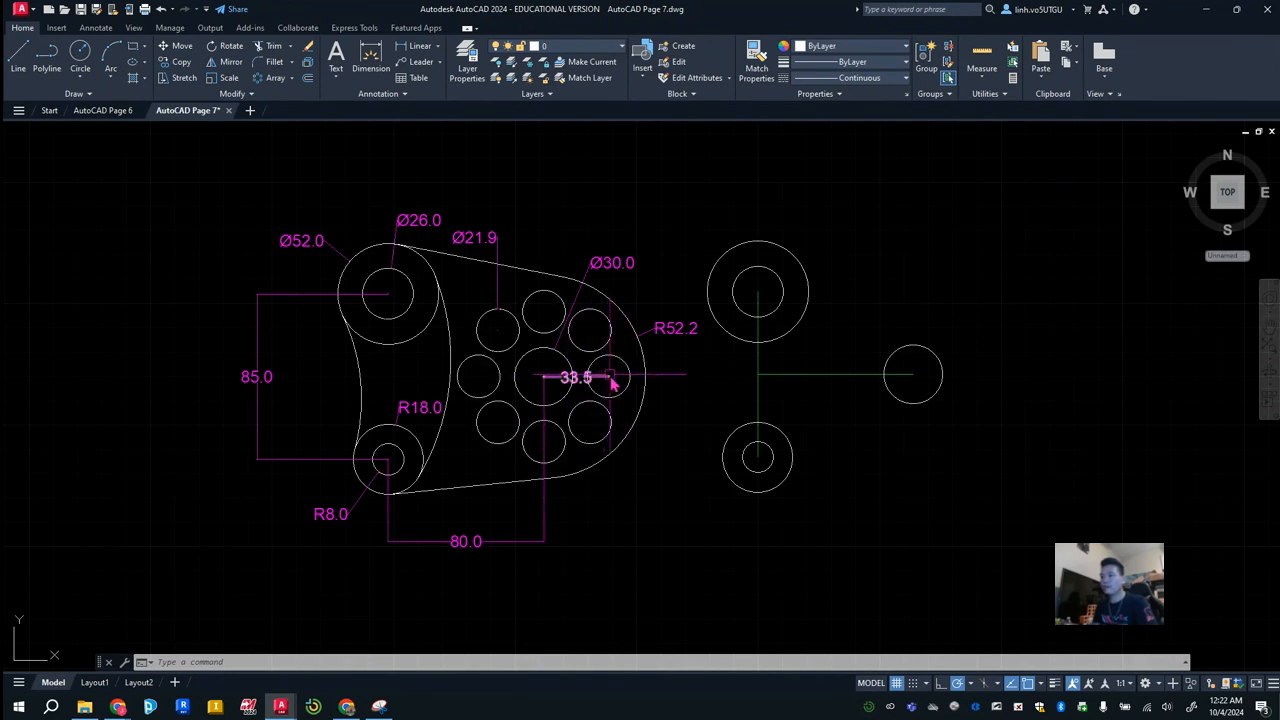
left_click(80, 55)
left_click(912, 374)
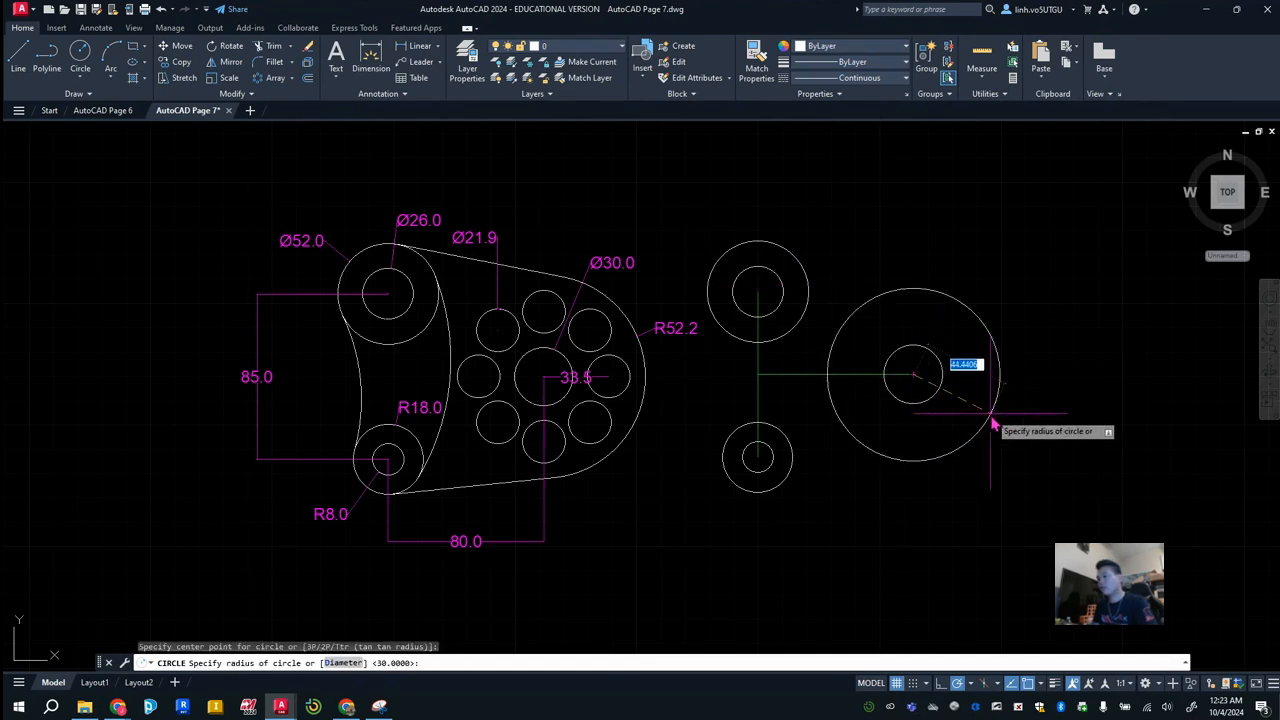
key("Escape")
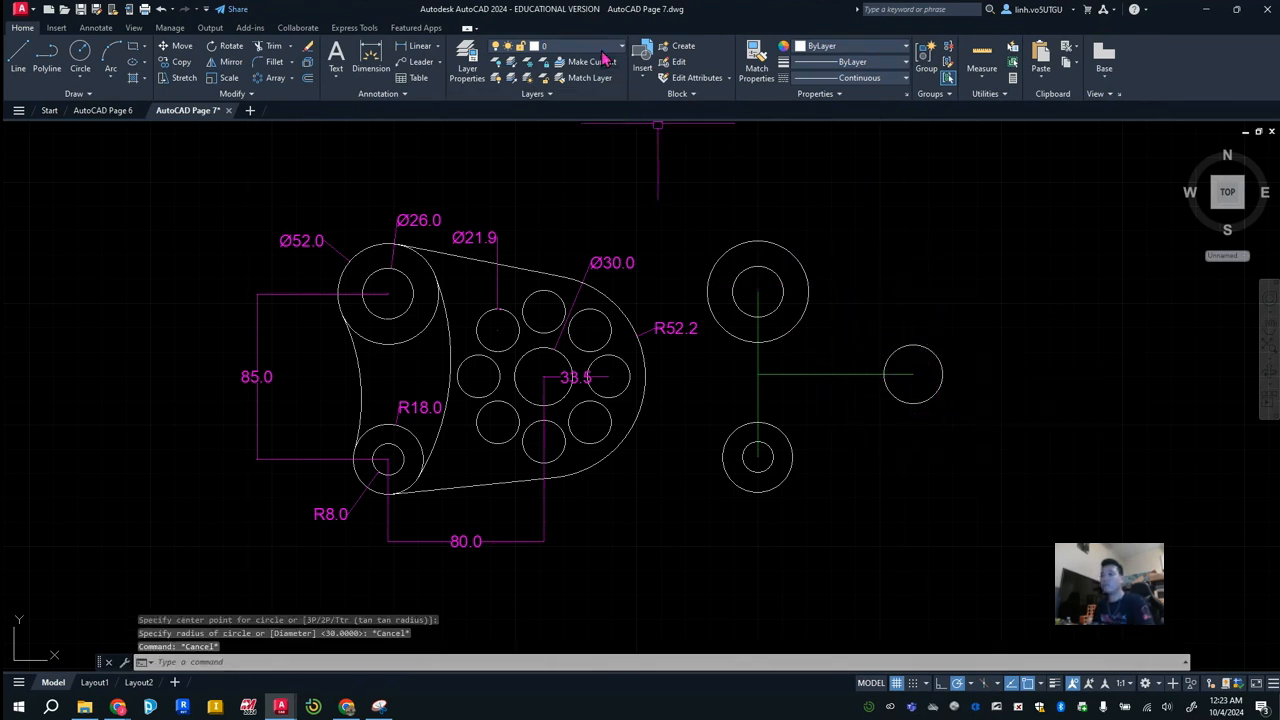
Step: Make Centerlines the current layer and draw a circle of radius 33.5 concentric with the 30-diameter circle
left_click(603, 47)
left_click(572, 83)
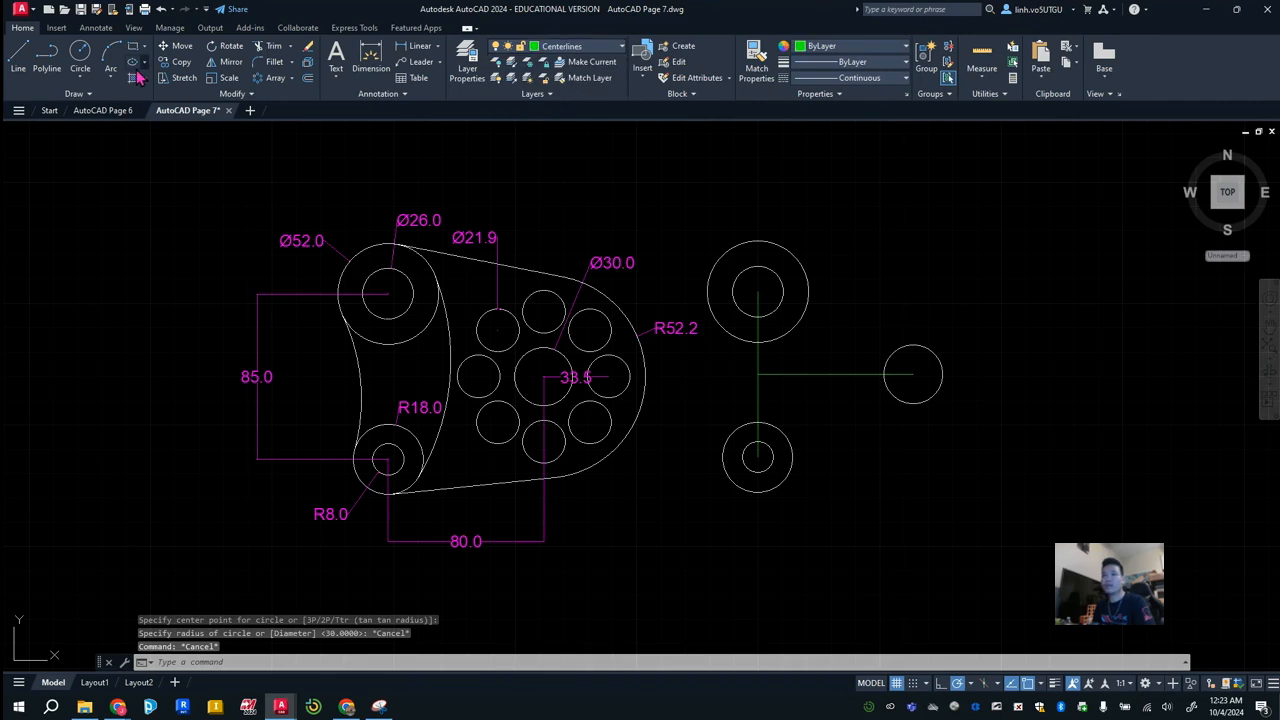
left_click(84, 70)
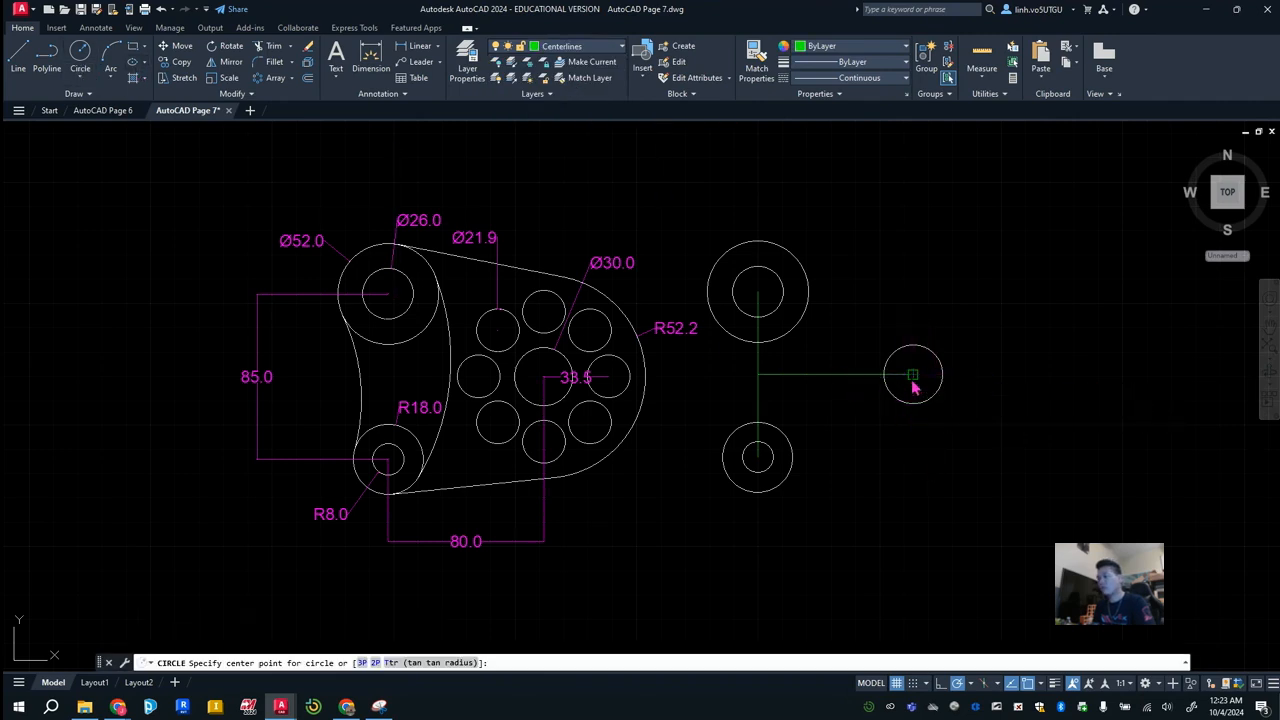
left_click(912, 375)
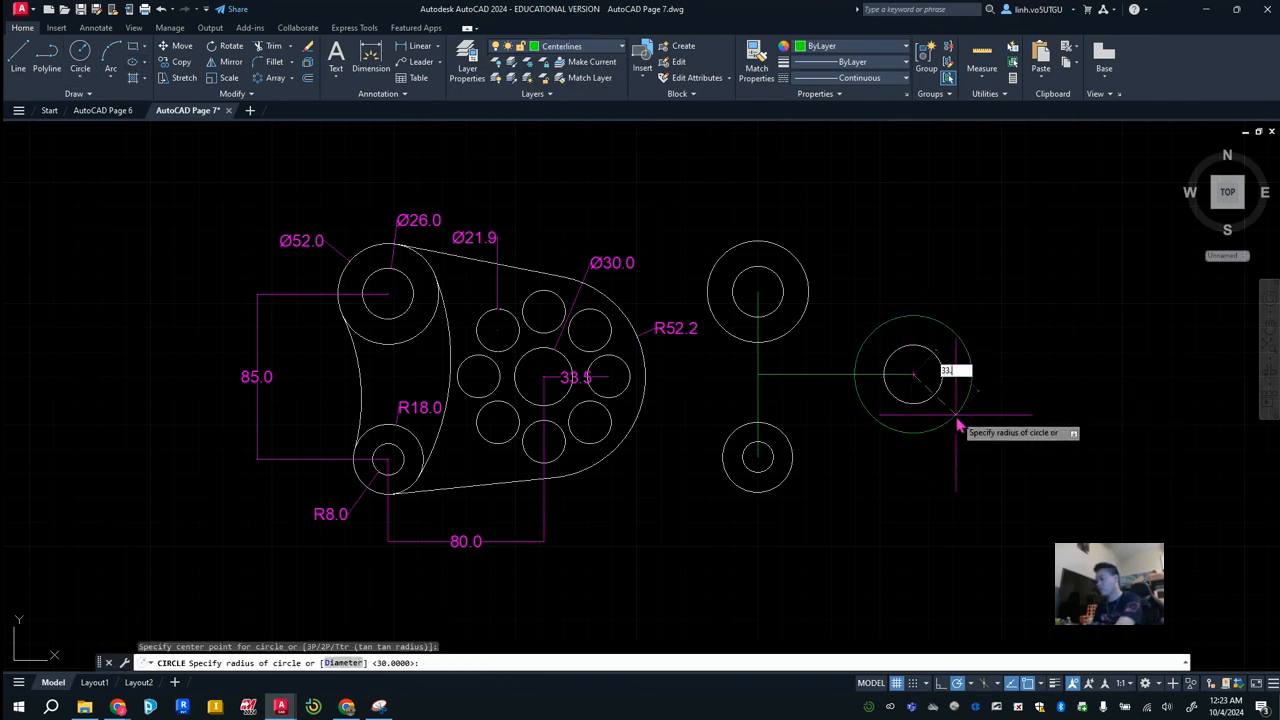
key("Return")
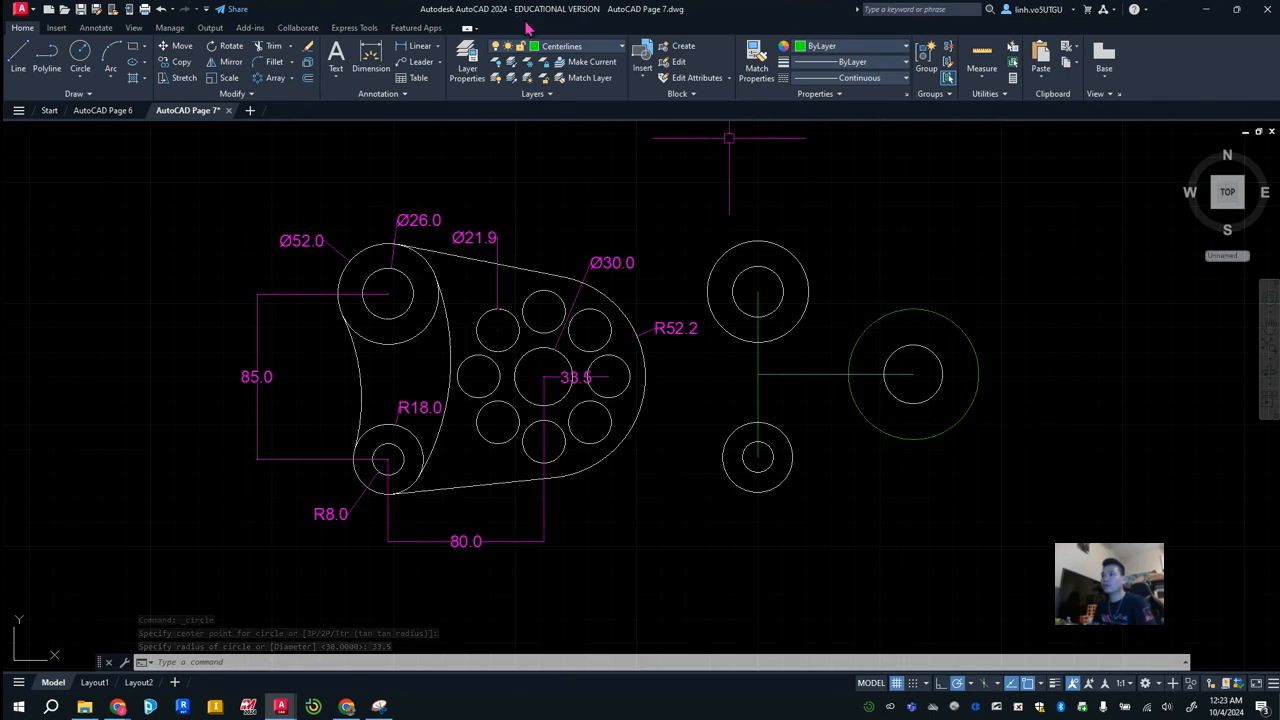
Step: Check the linetype and lineweight assigned to the Centerlines layer in the layer properties
left_click(586, 47)
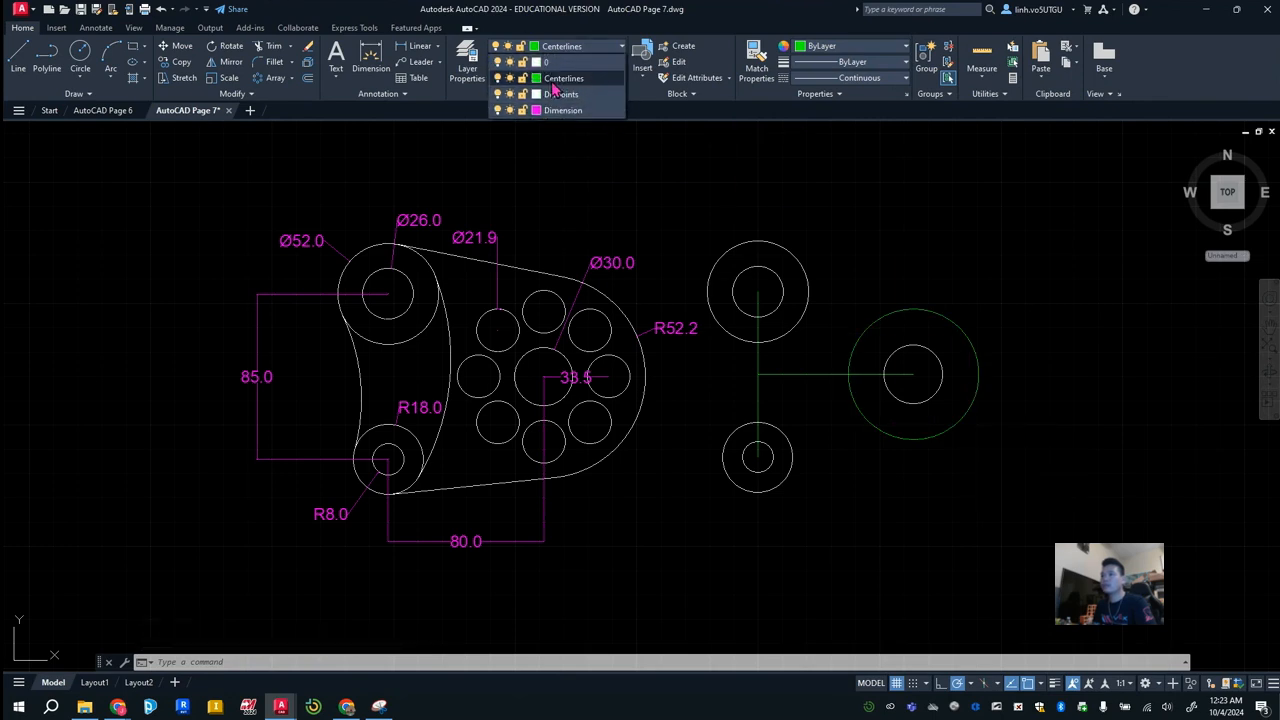
left_click(474, 72)
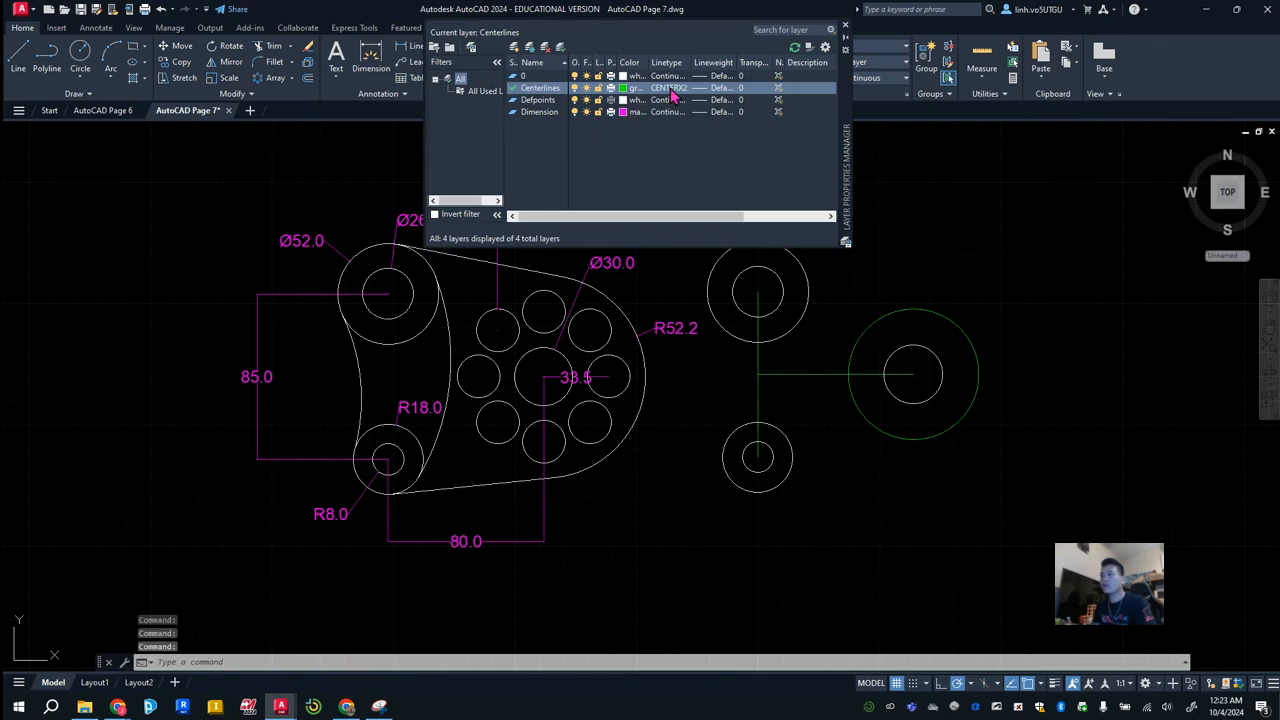
left_click(699, 93)
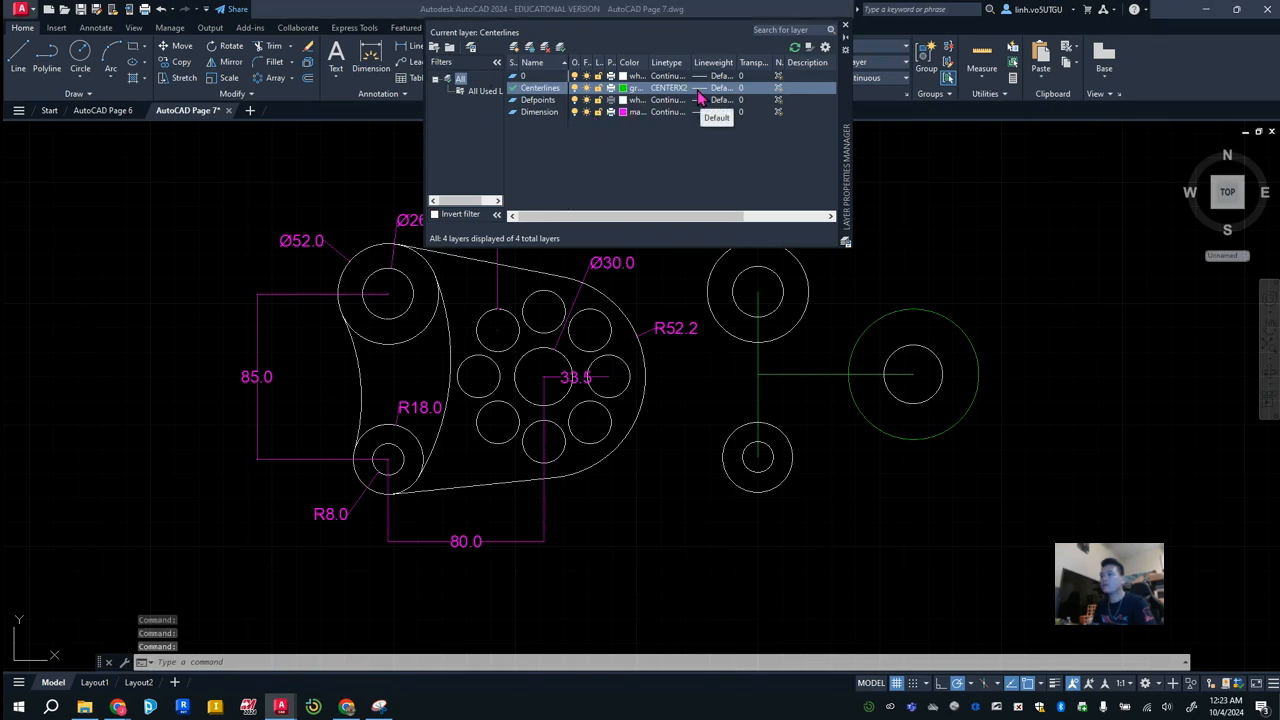
left_click(645, 450)
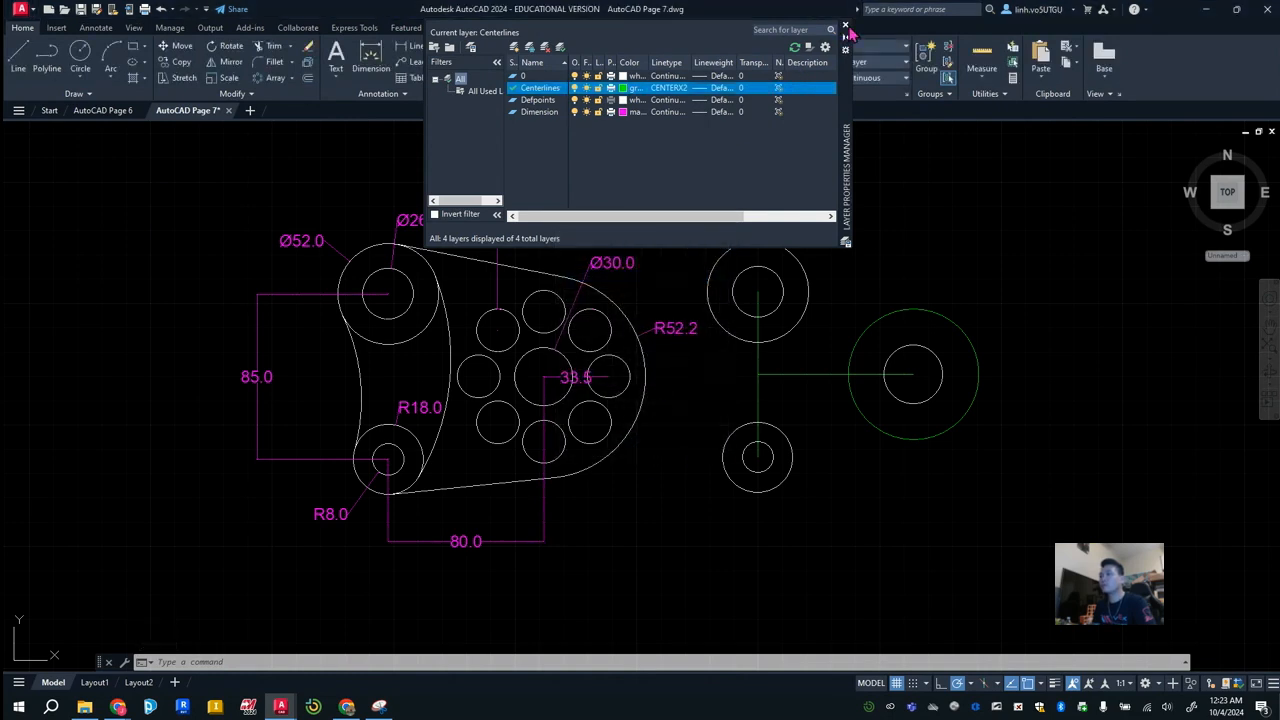
left_click(845, 26)
Step: Change the linetype of the green construction circle and both centerlines to a dash-dot center pattern
left_click(964, 415)
left_click(804, 376)
left_click(759, 368)
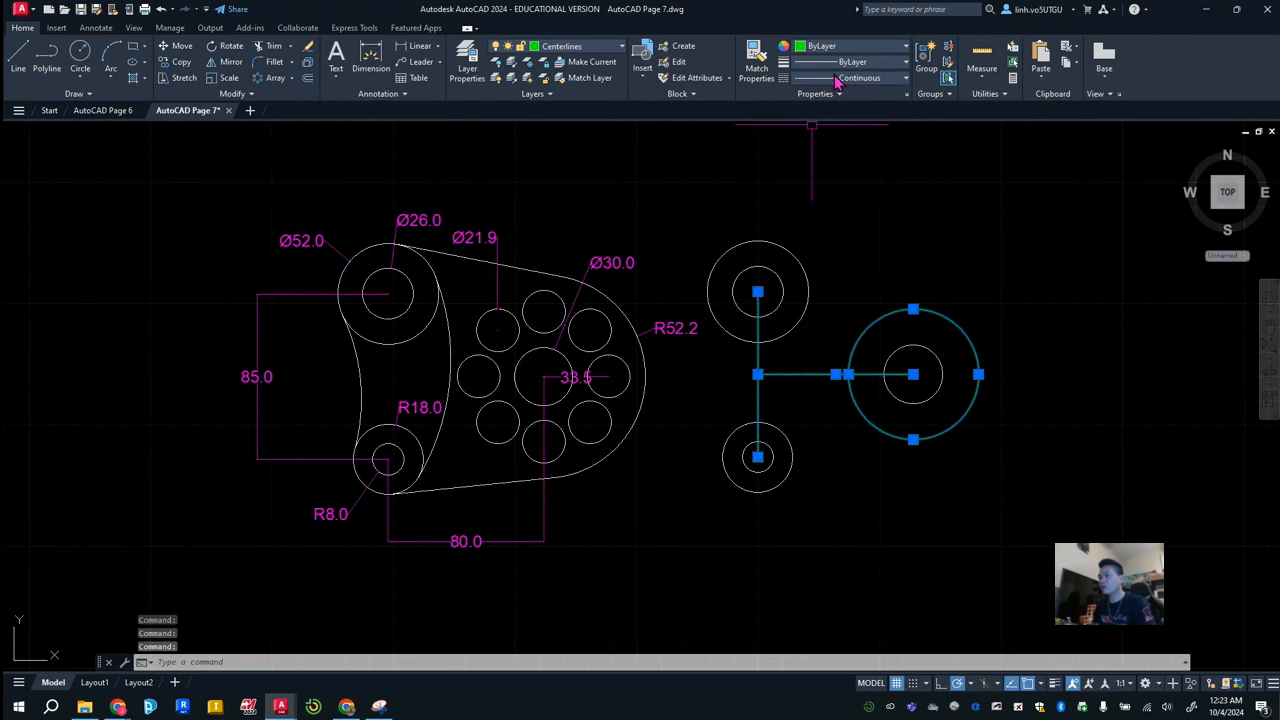
left_click(836, 78)
left_click(857, 127)
key("Escape")
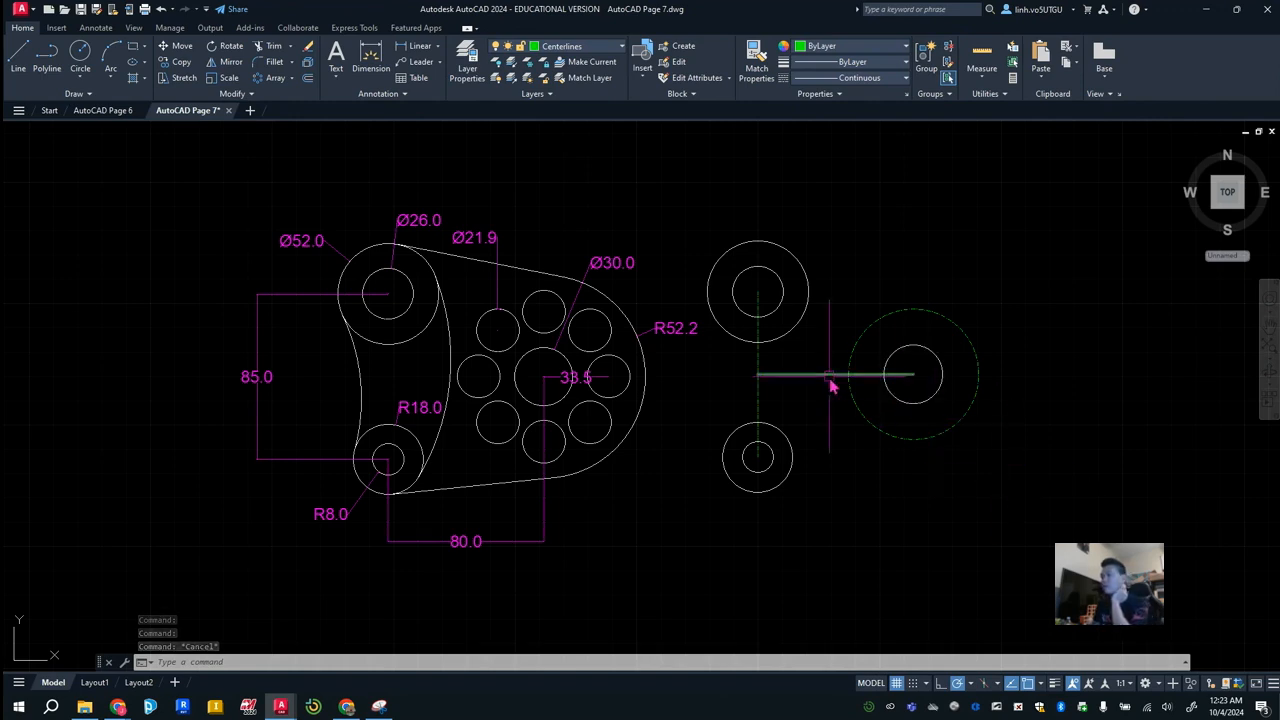
Step: Make layer 0 current and draw a circle of diameter 21.9 where the horizontal centerline crosses the dash-dot circle
left_click(596, 50)
left_click(563, 64)
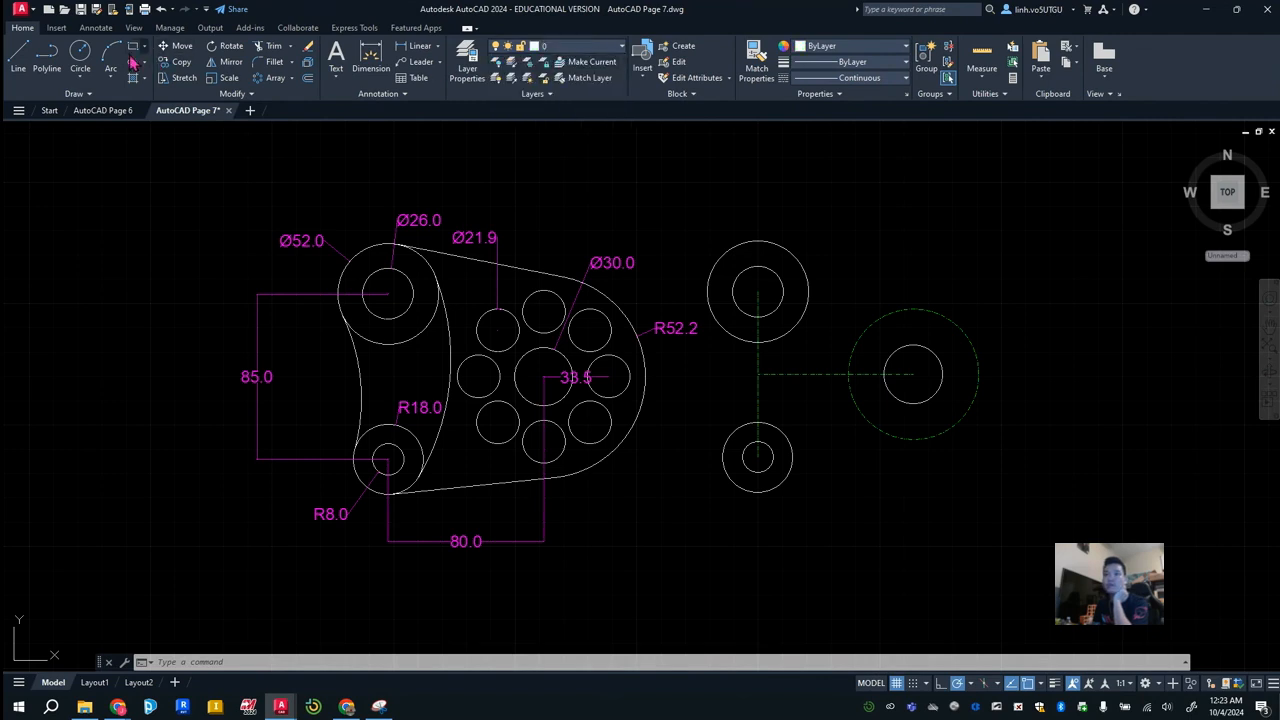
left_click(80, 55)
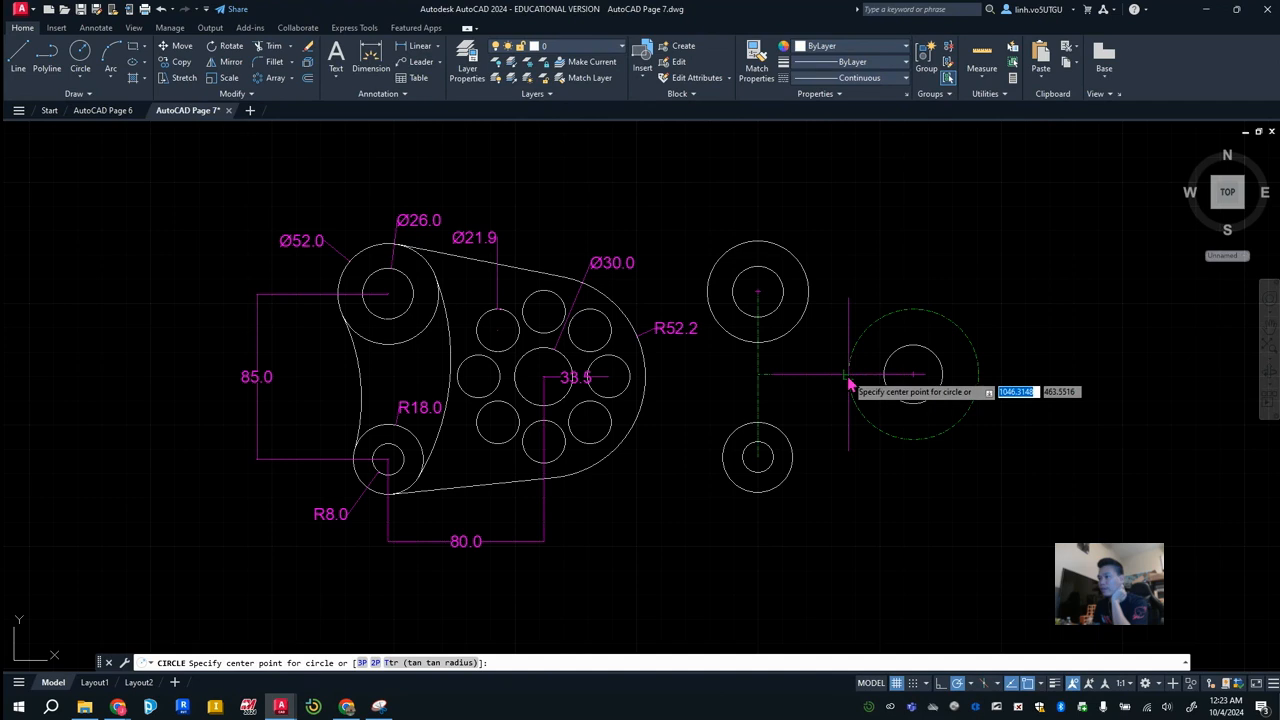
scroll(848, 380, "up", 5)
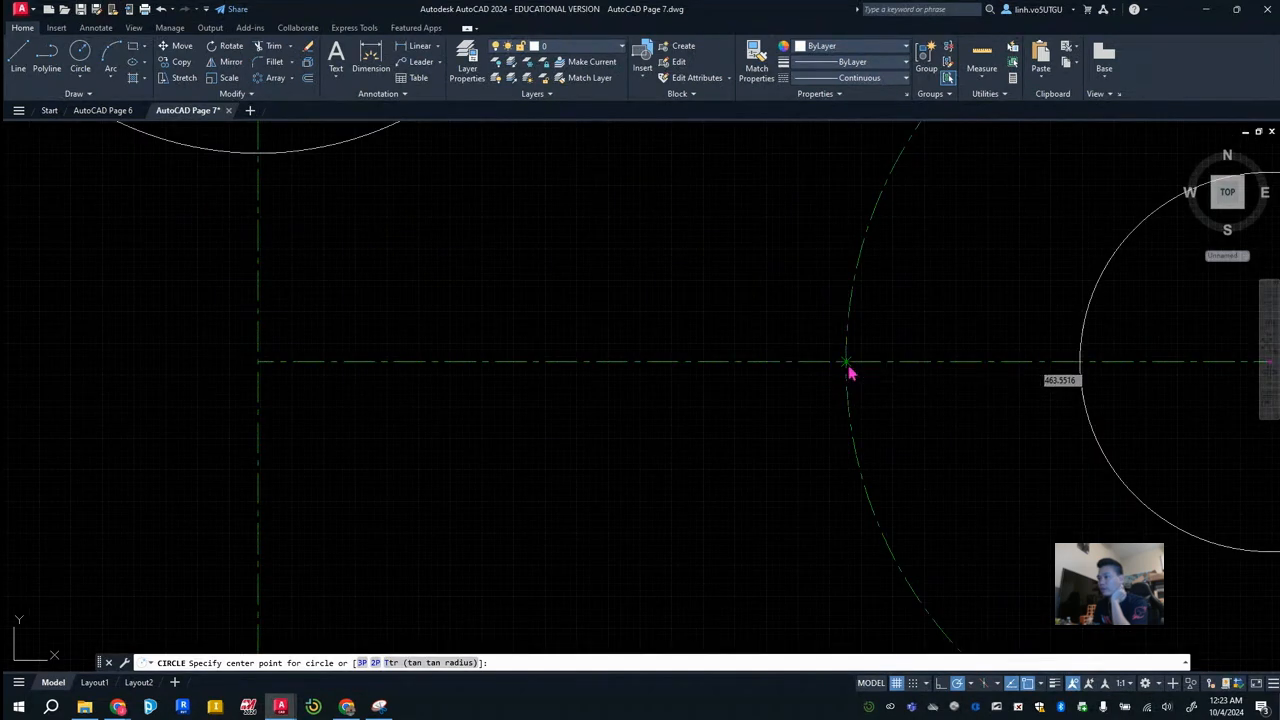
left_click(846, 362)
scroll(889, 429, "down", 5)
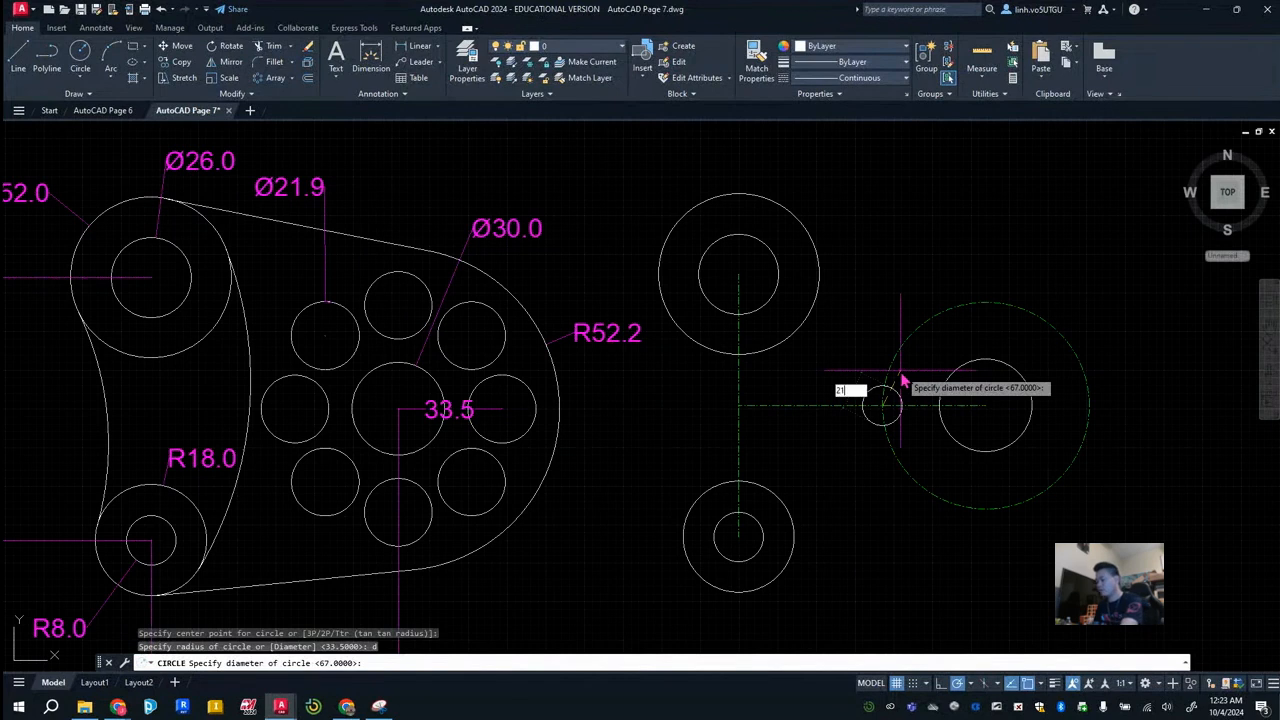
key("Return")
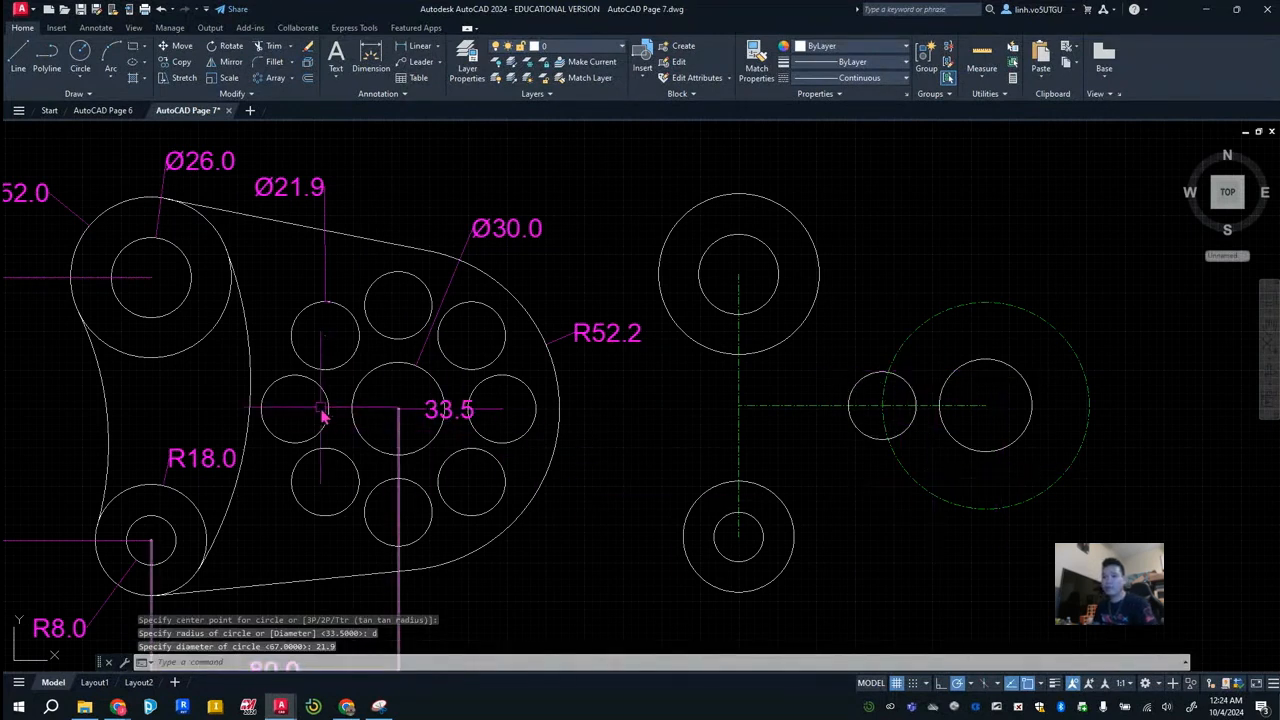
Step: Create a polar array of 8 of the 21.9-diameter circle around the centre of the 30-diameter circle
left_click(272, 80)
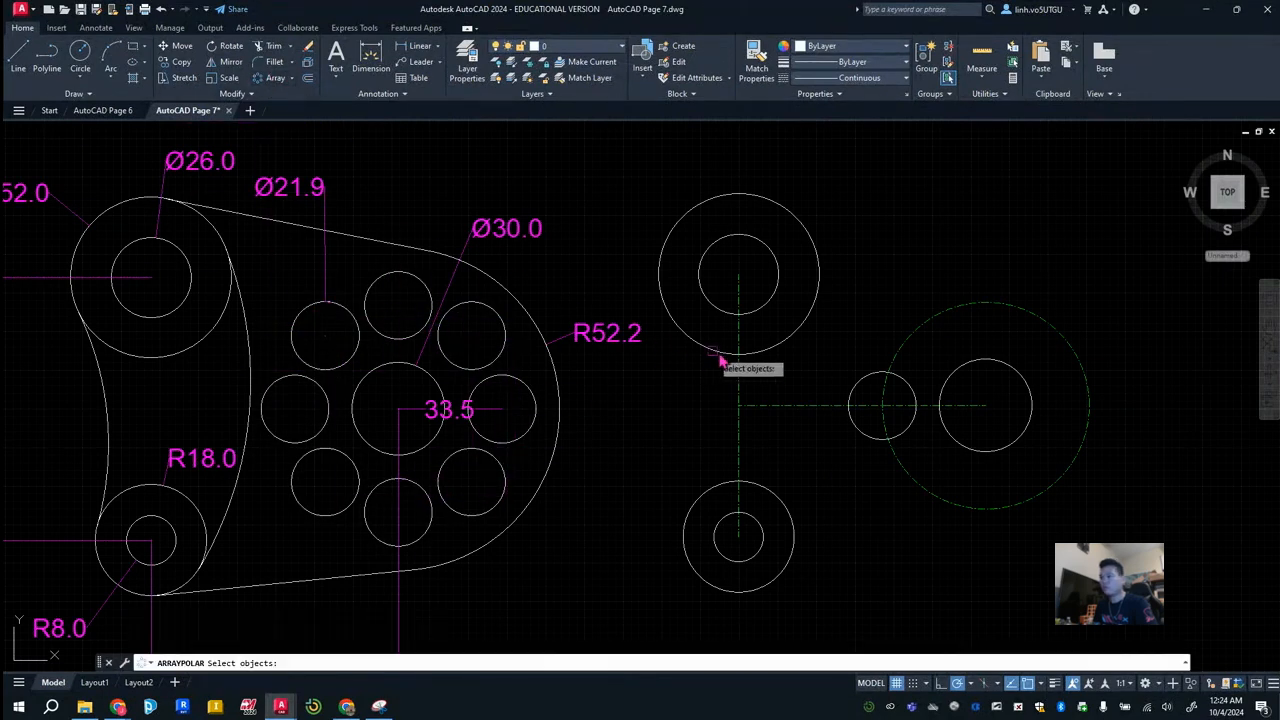
left_click(855, 395)
key("Return")
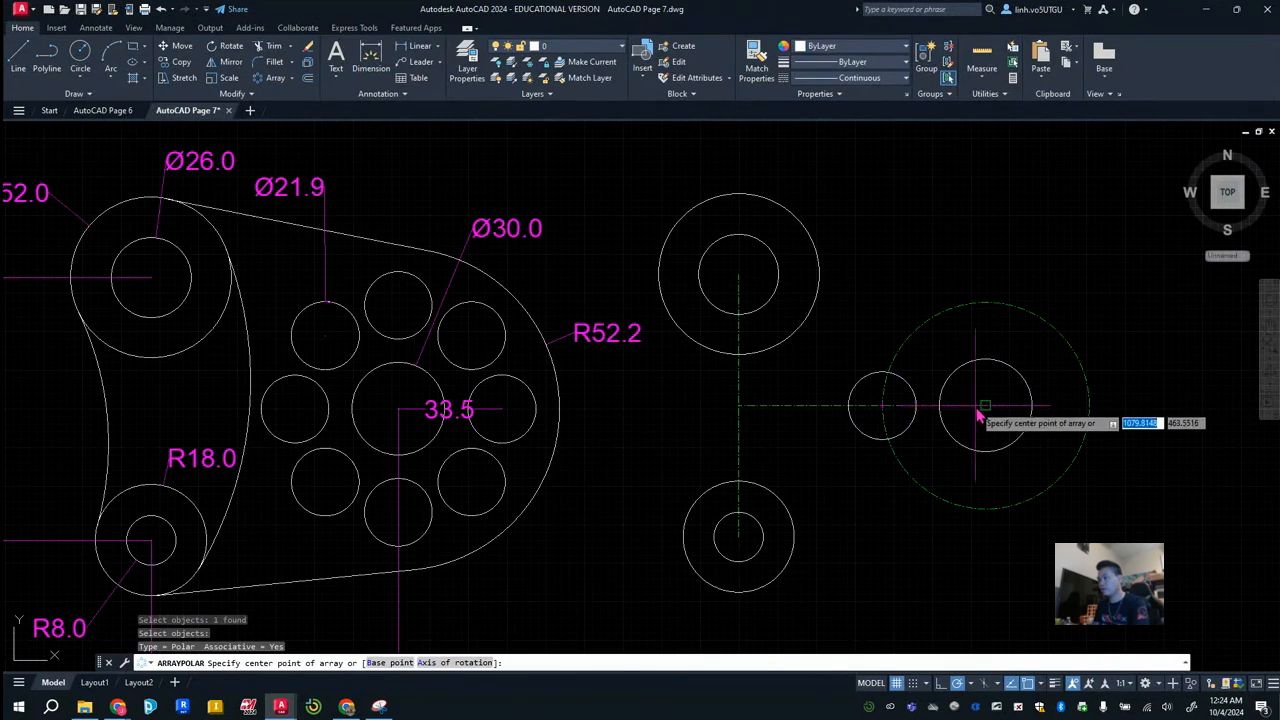
left_click(986, 410)
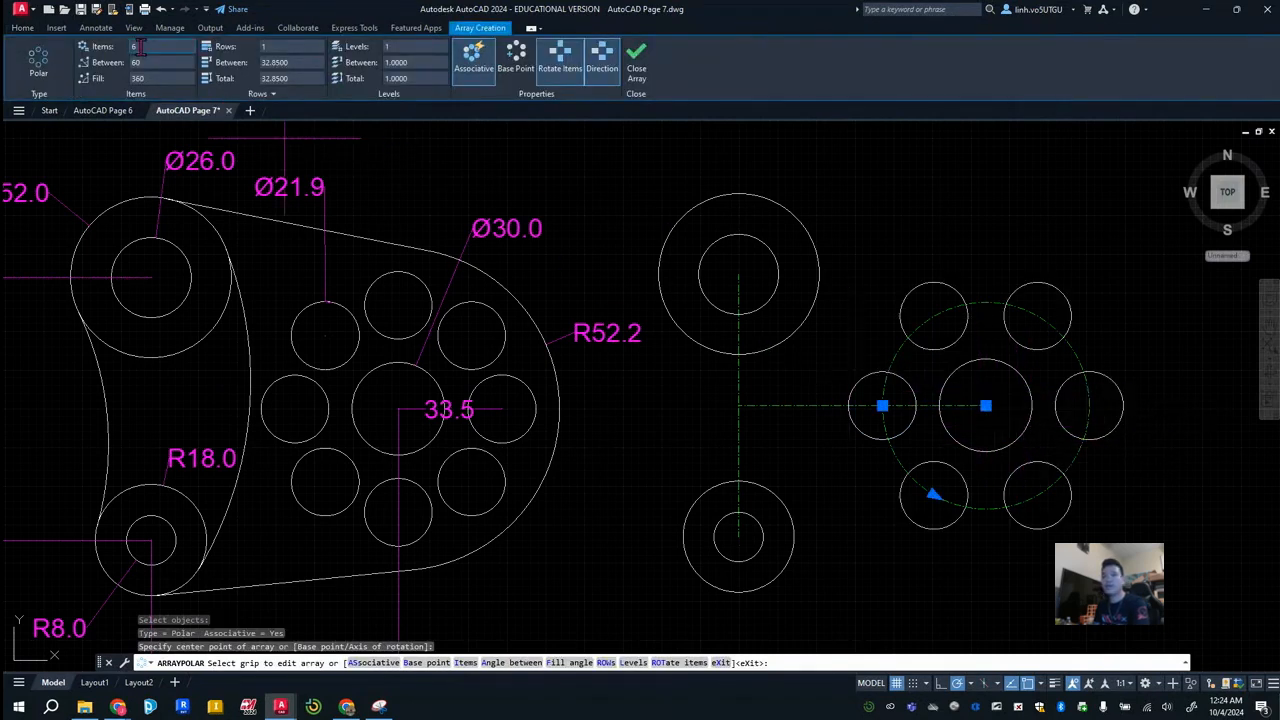
key("Return")
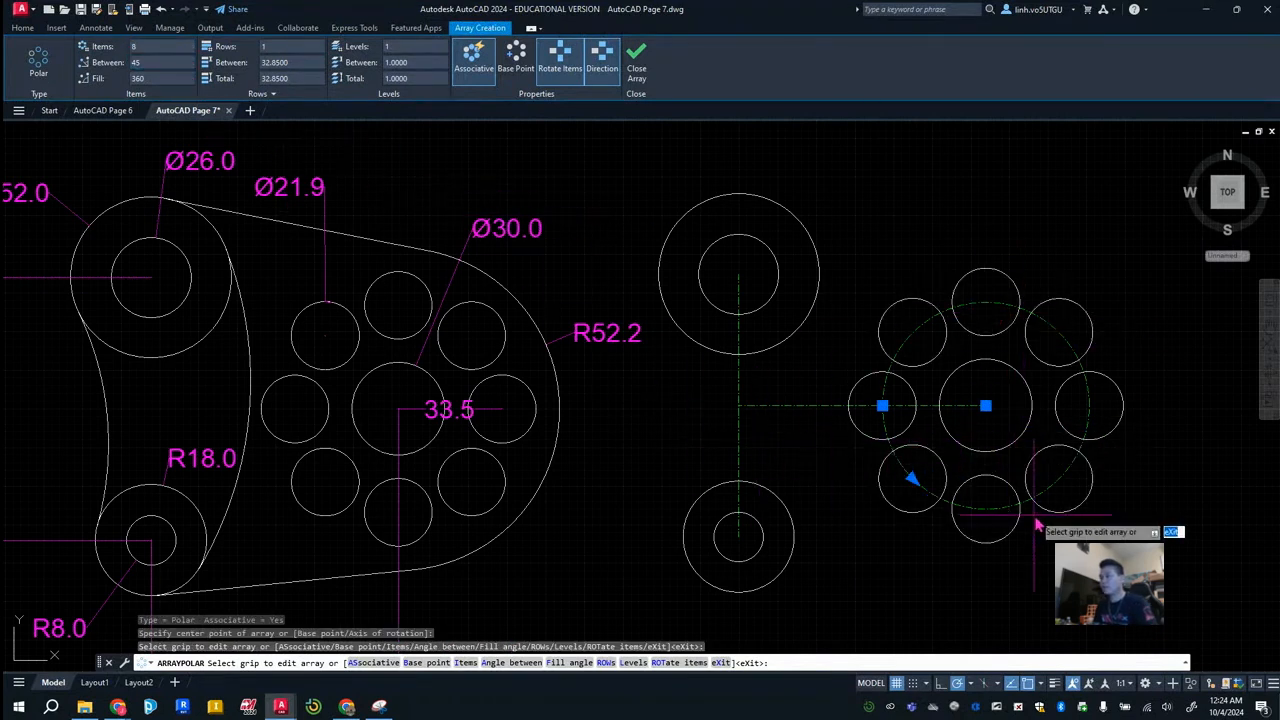
left_click(638, 66)
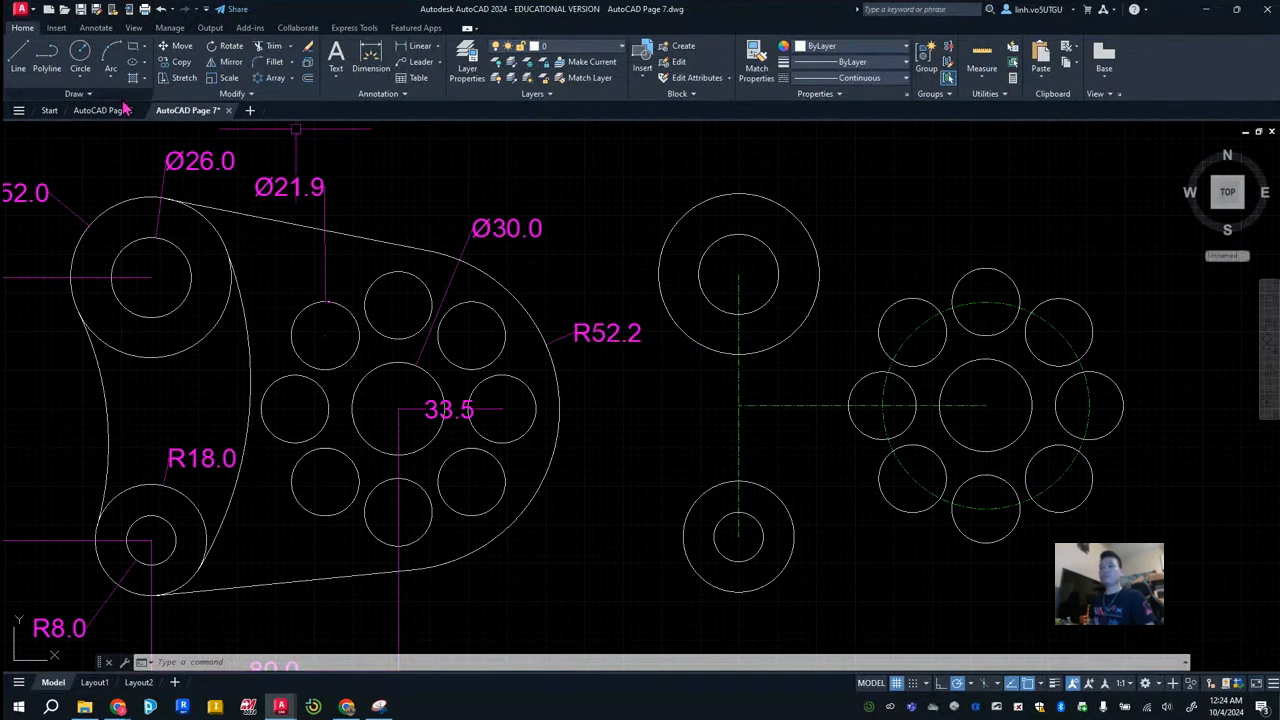
Step: Draw a circle of radius 52.2 around the hole pattern, centred on the 30-diameter circle
left_click(82, 58)
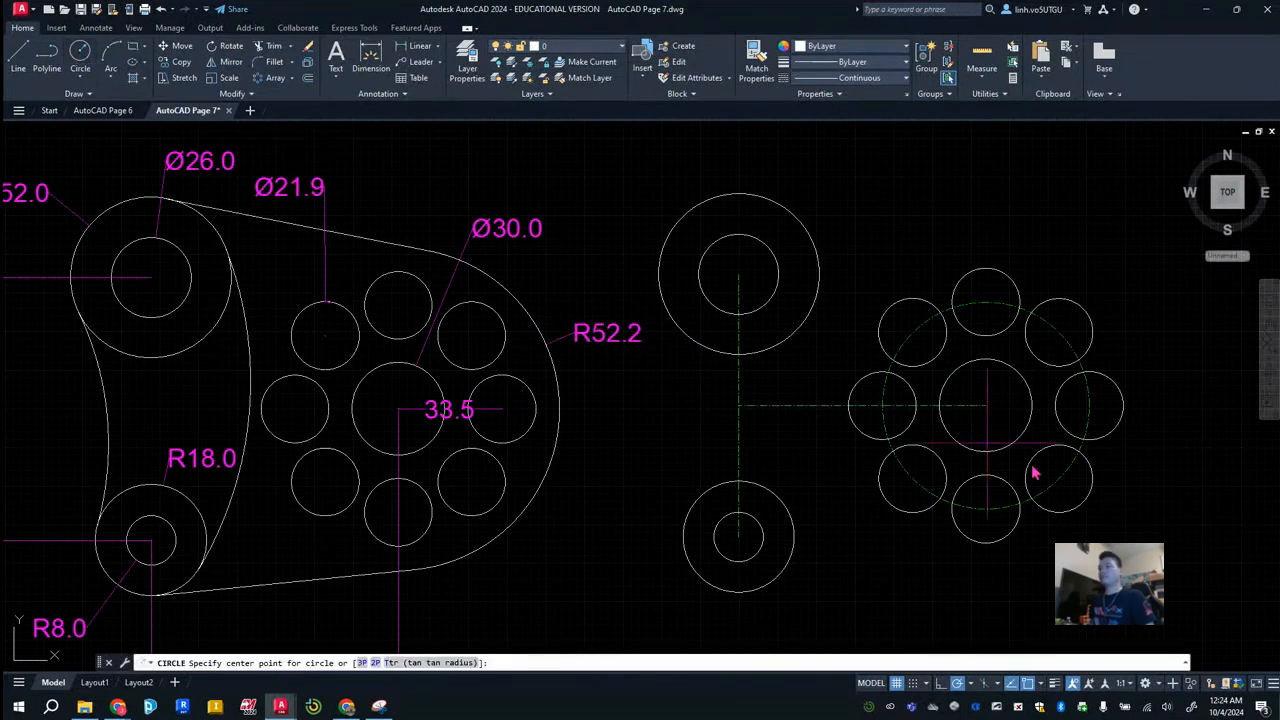
left_click(986, 407)
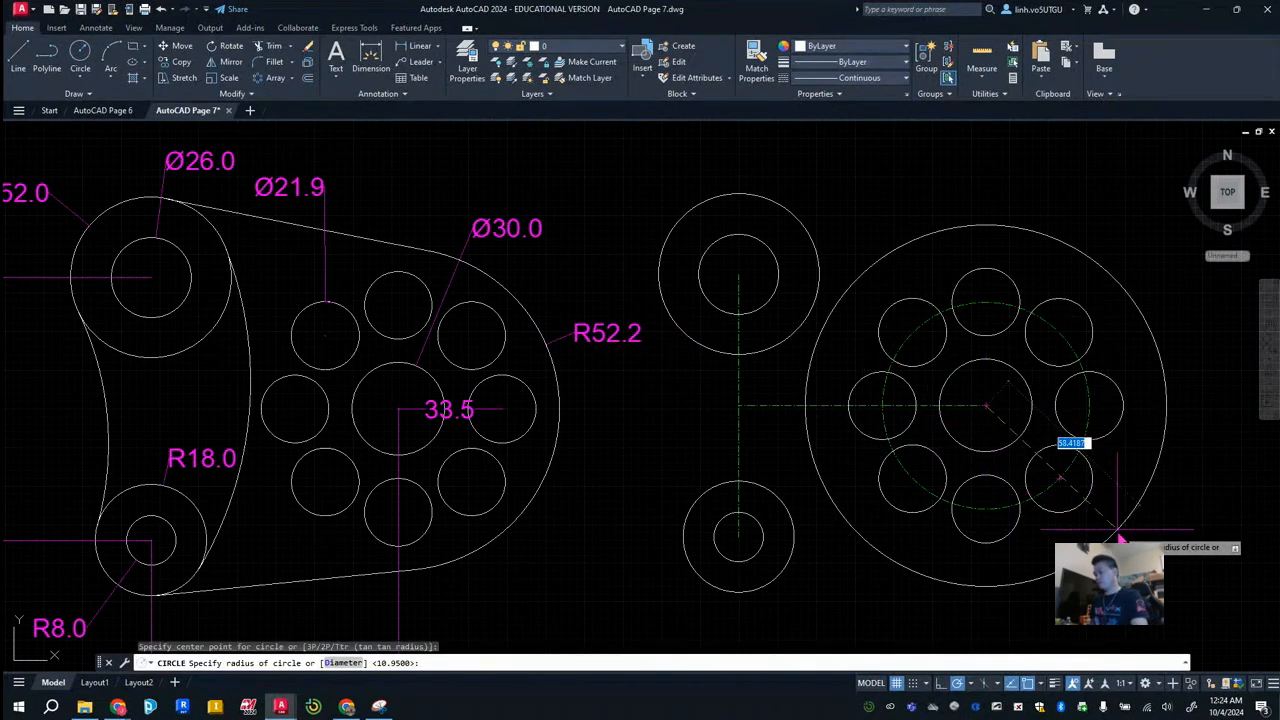
key("Return")
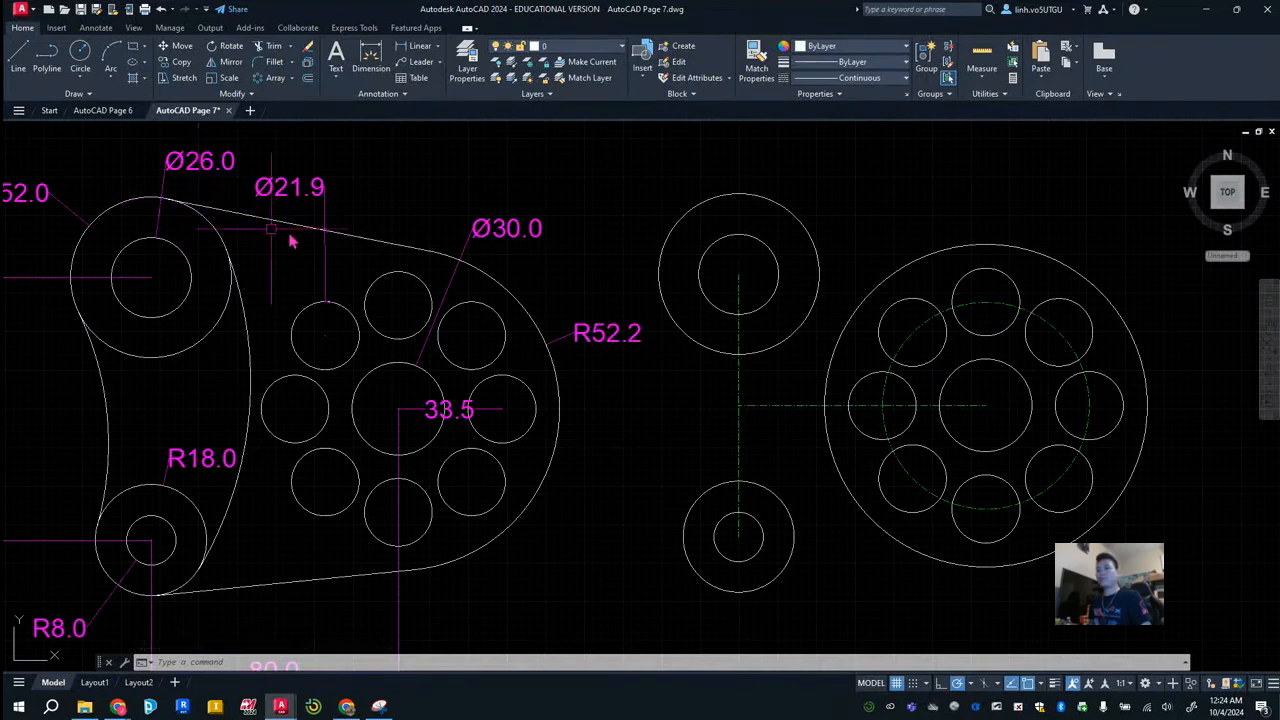
Step: Draw a line tangent to the upper edges of the 52-diameter circle and the radius 52.2 circle on the new part
left_click(18, 60)
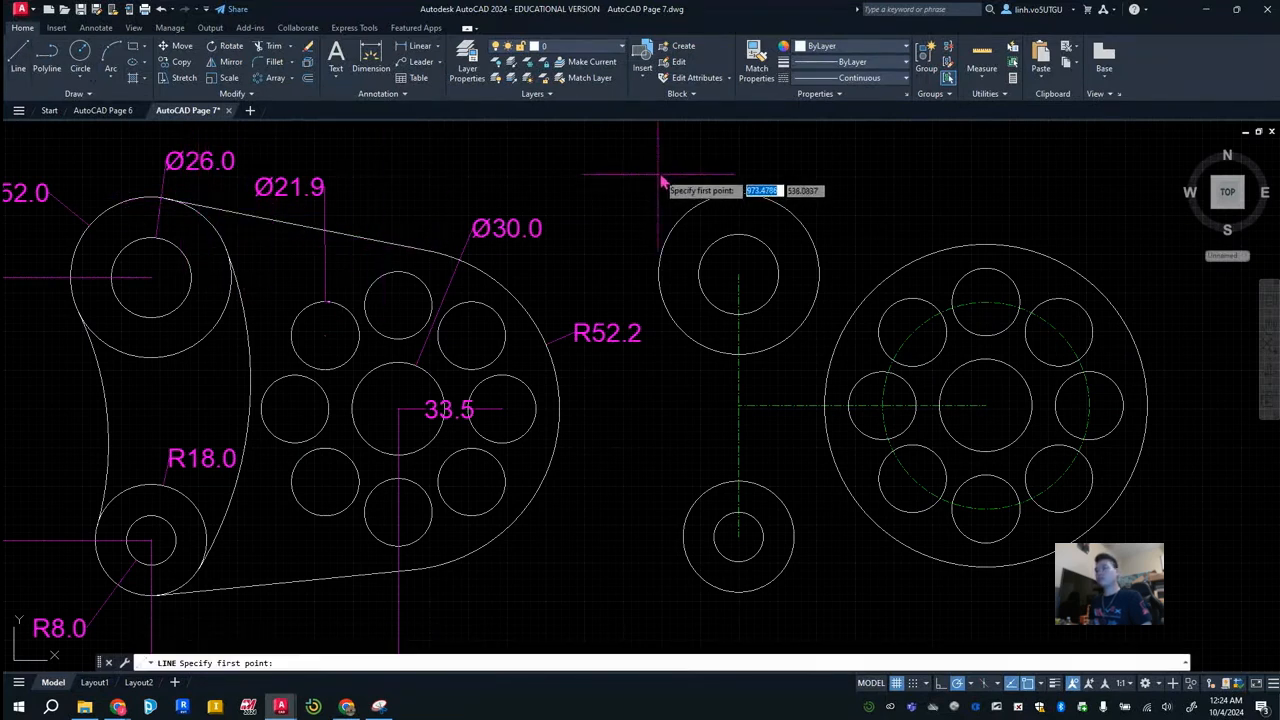
right_click(720, 188, "shift")
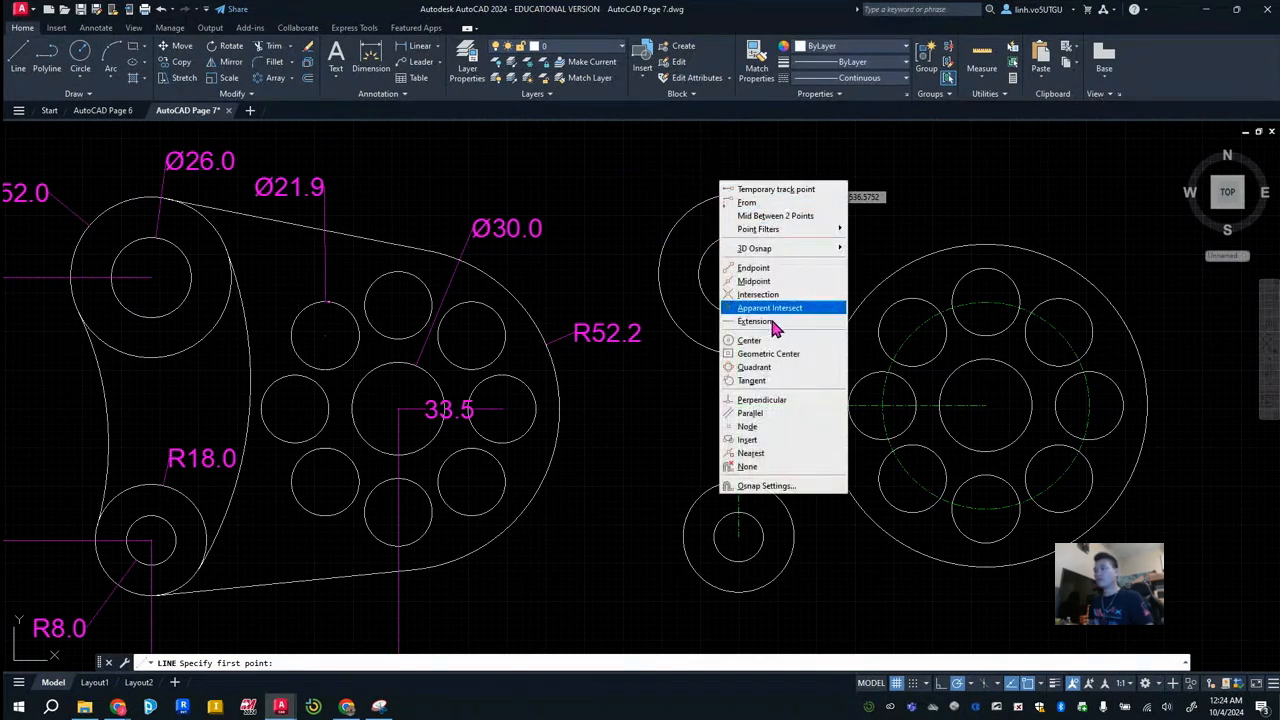
left_click(775, 382)
left_click(752, 195)
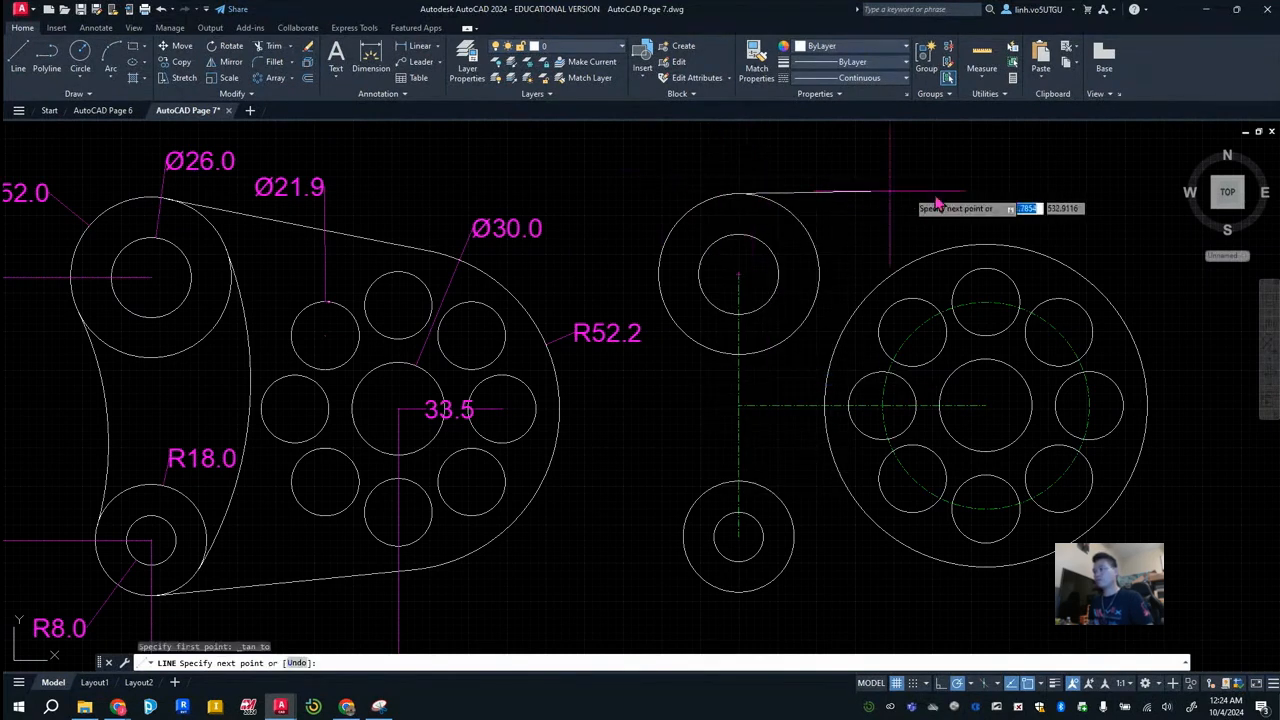
right_click(1078, 236, "shift")
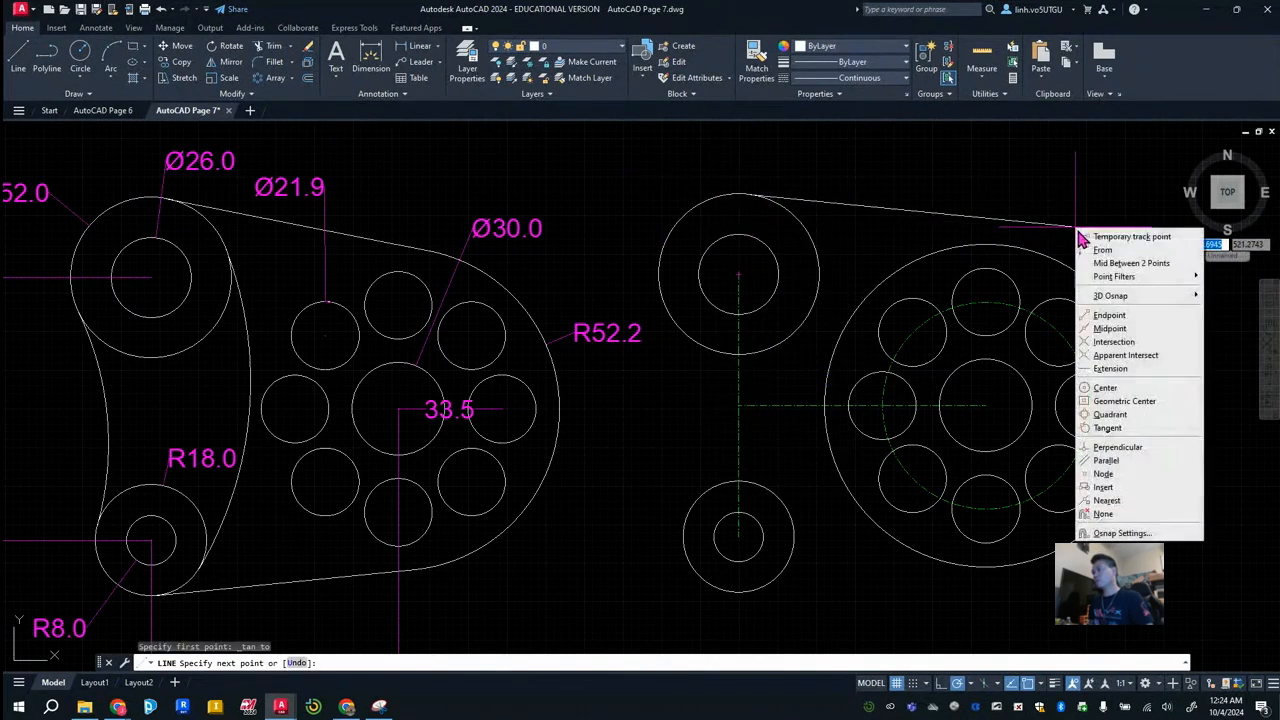
left_click(1132, 428)
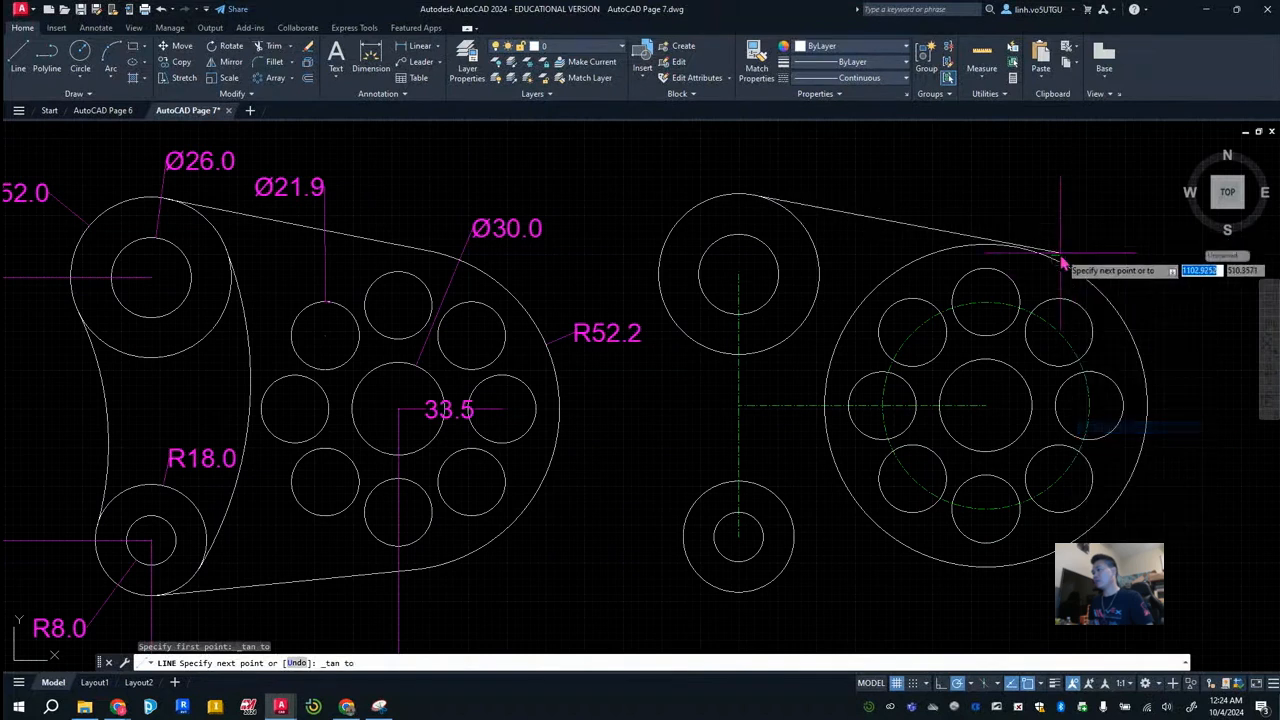
left_click(978, 233)
key("Escape")
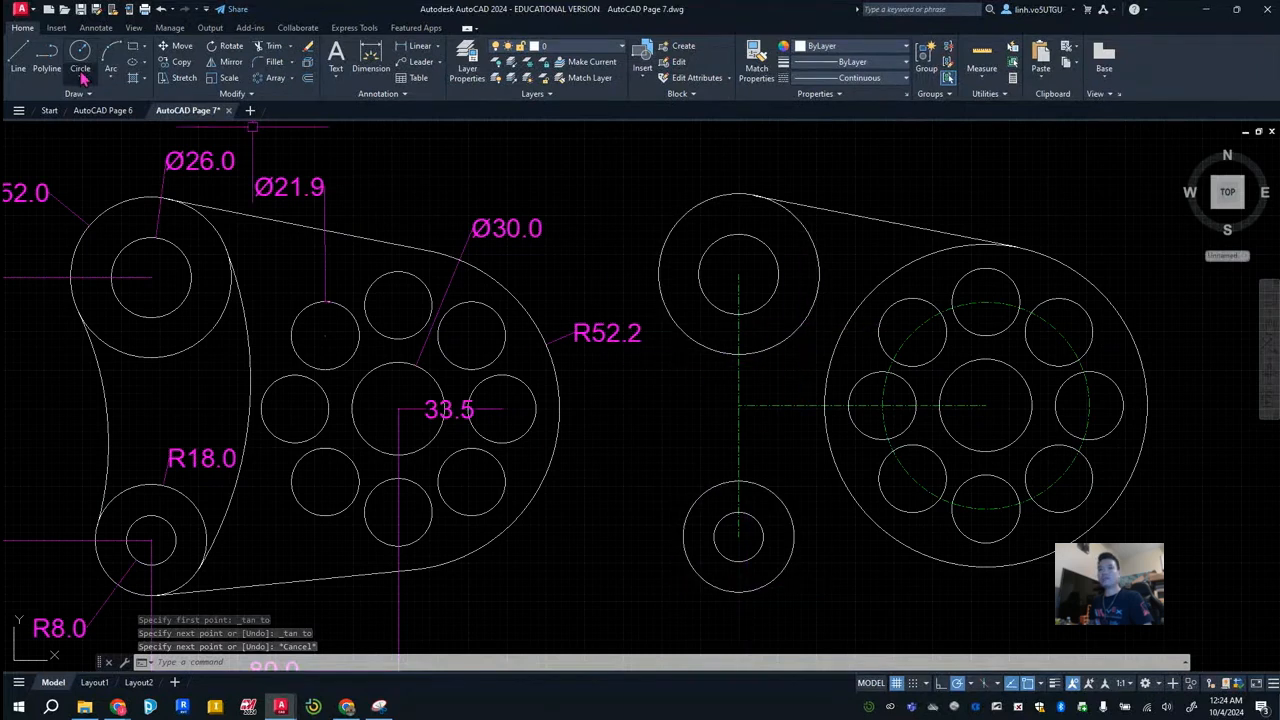
Step: Draw a line tangent to the lower edges of the radius 18 circle and the radius 52.2 circle on the new part
left_click(18, 58)
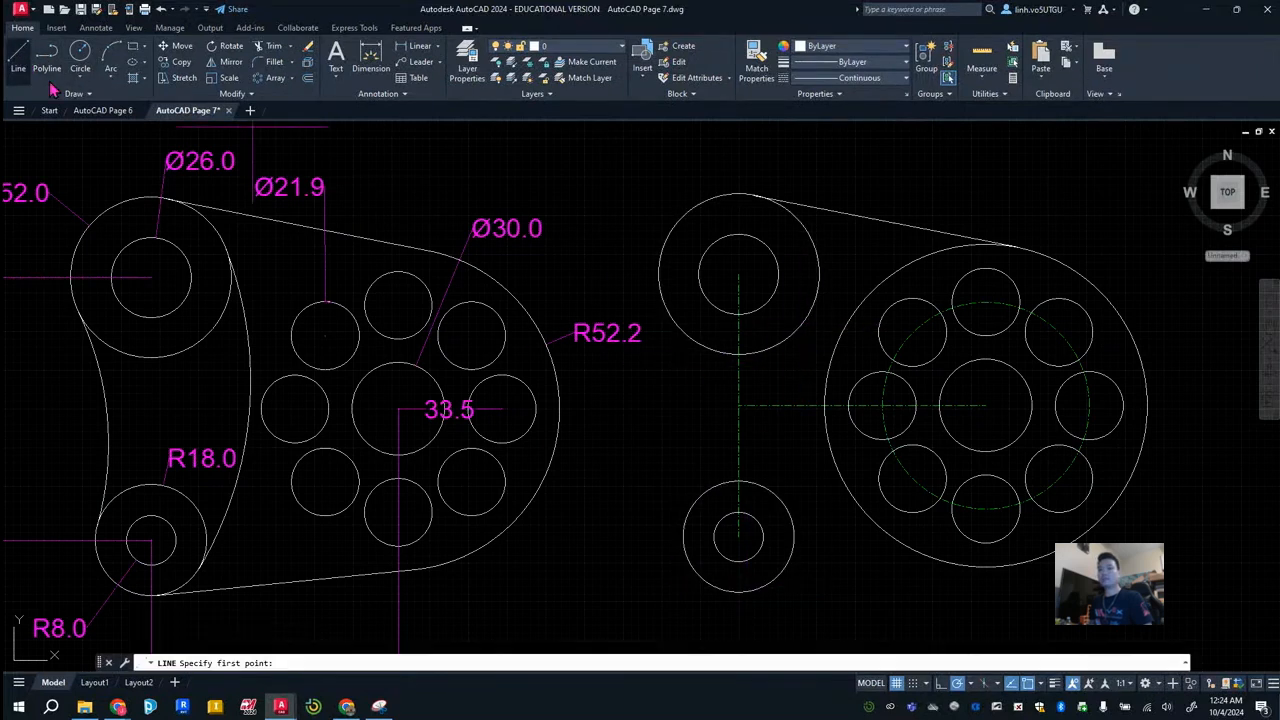
right_click(838, 594, "shift")
left_click(889, 472)
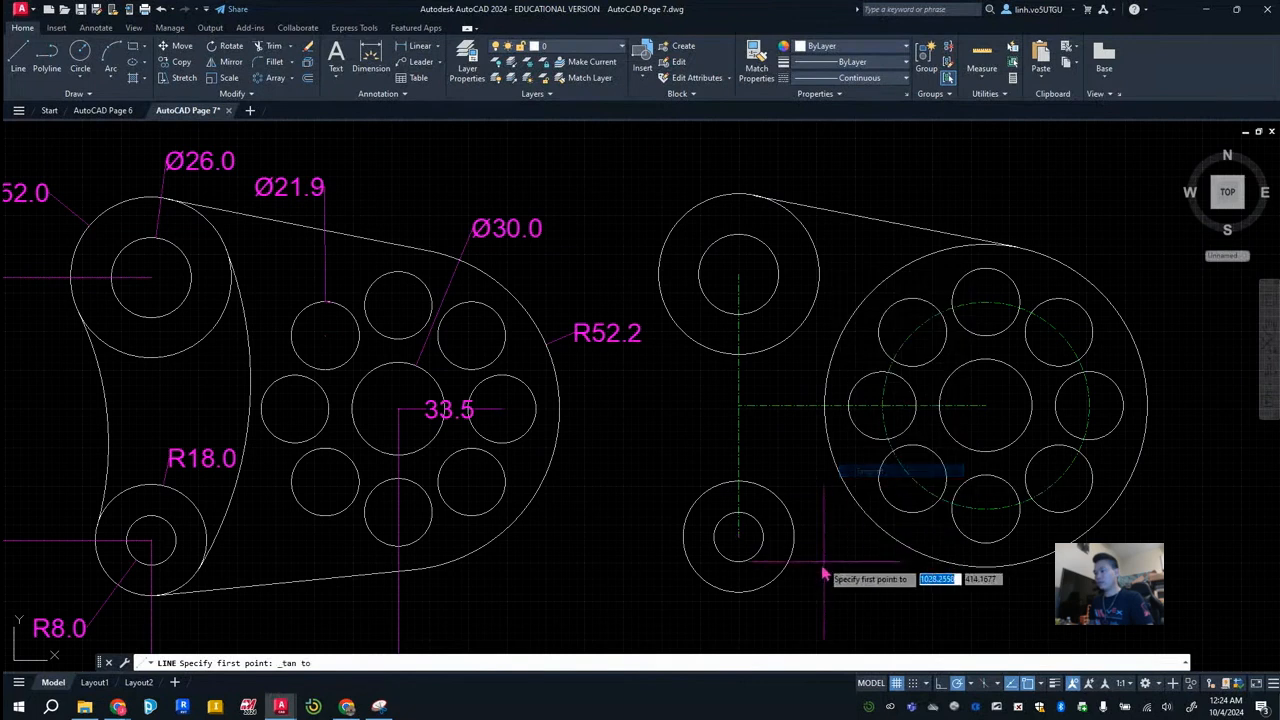
left_click(751, 603)
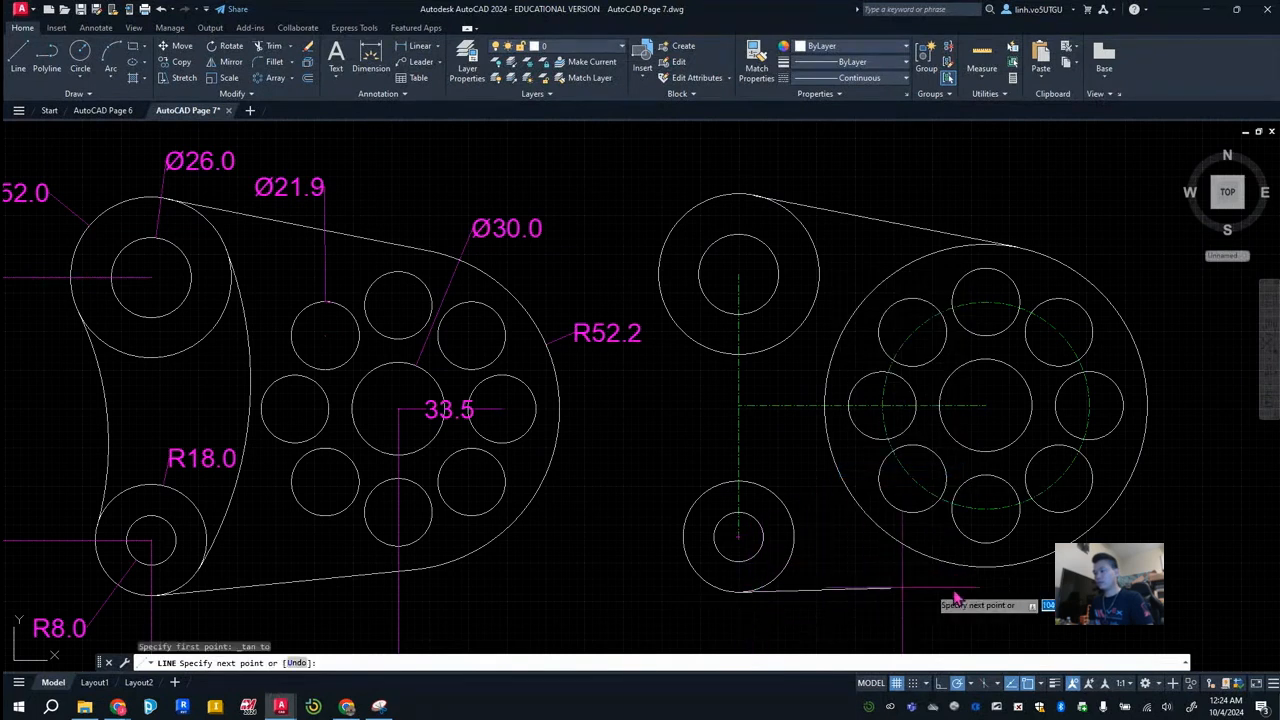
right_click(1010, 600, "shift")
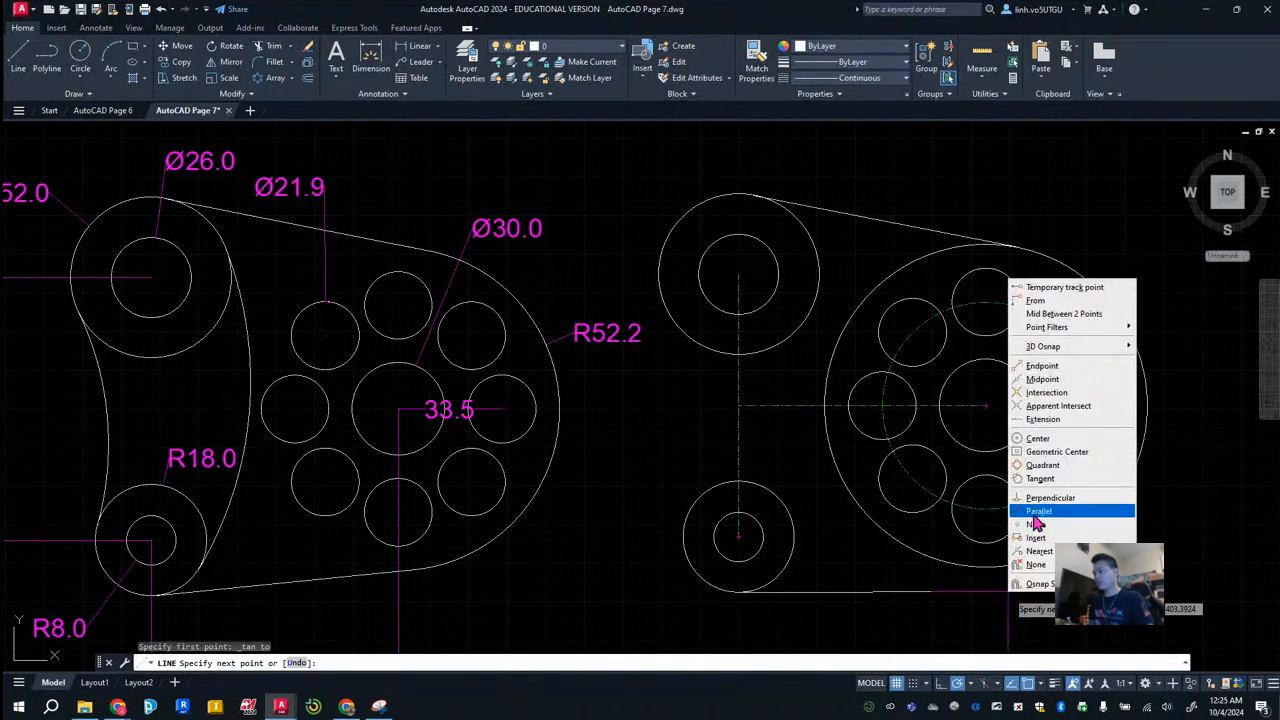
left_click(1040, 480)
left_click(1005, 560)
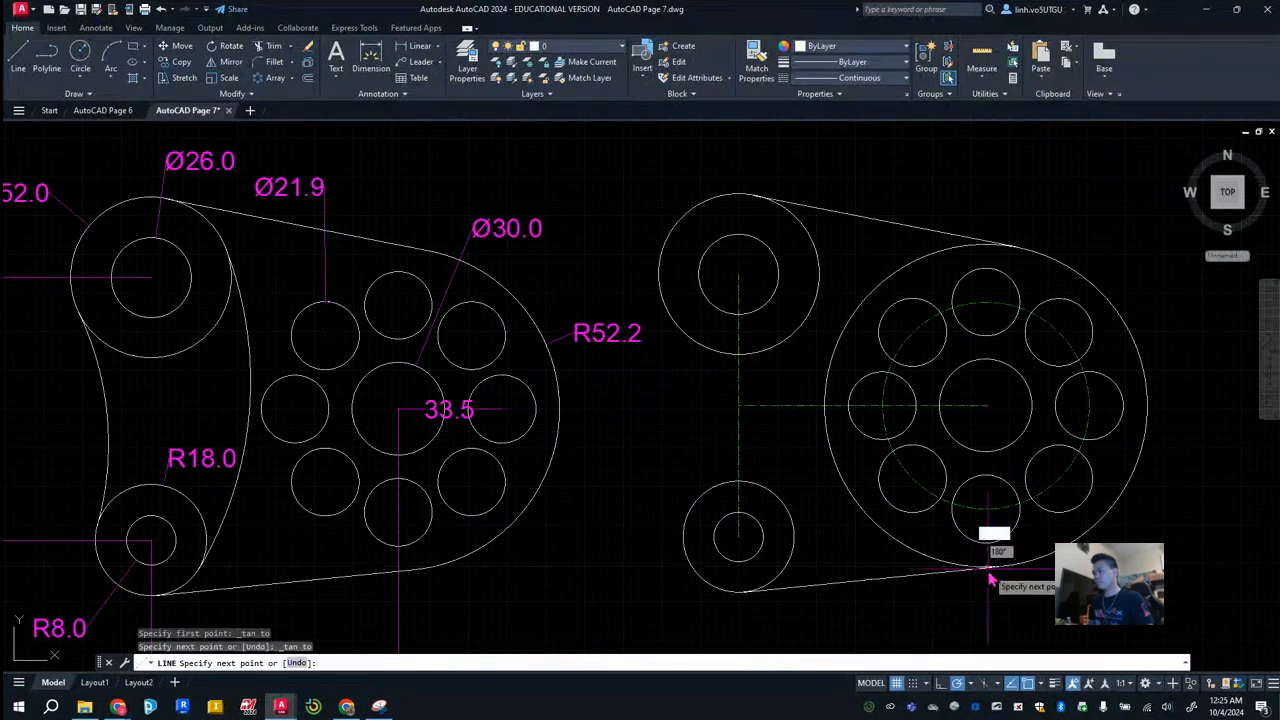
key("Escape")
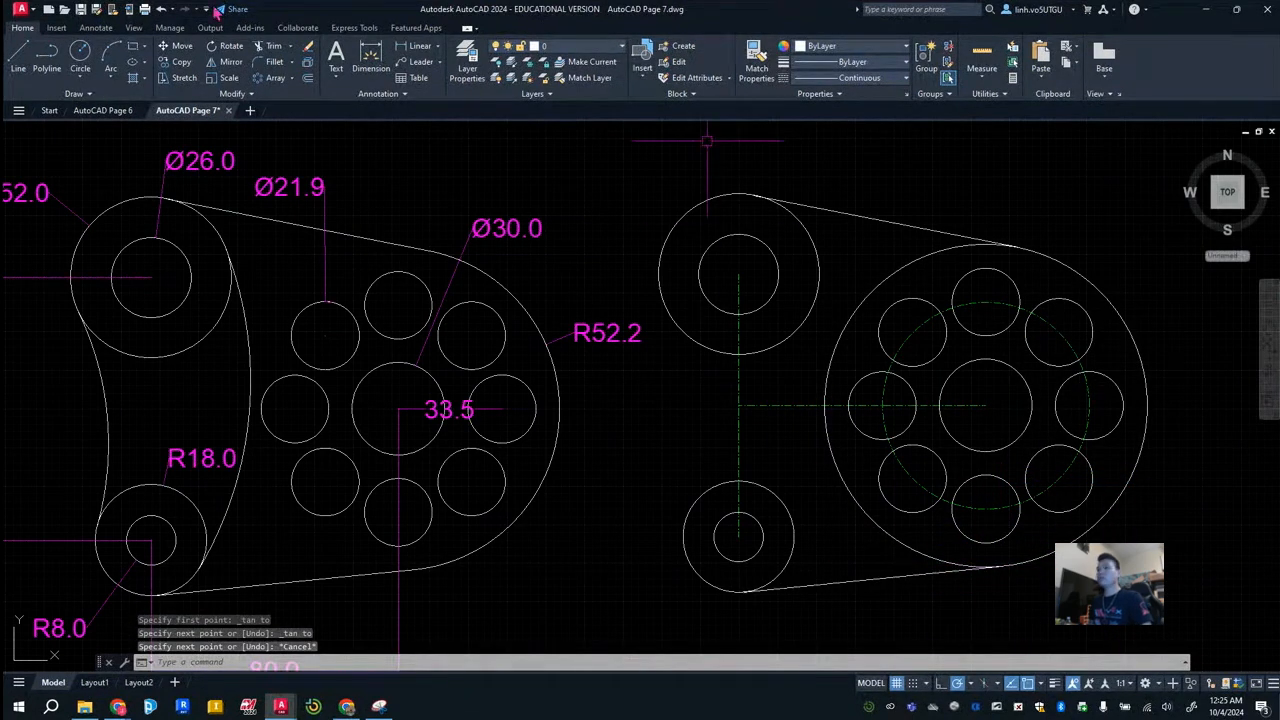
Step: Trim away the inner left part of the radius 52.2 circle between the two tangent lines and delete the horizontal centerline
left_click(262, 50)
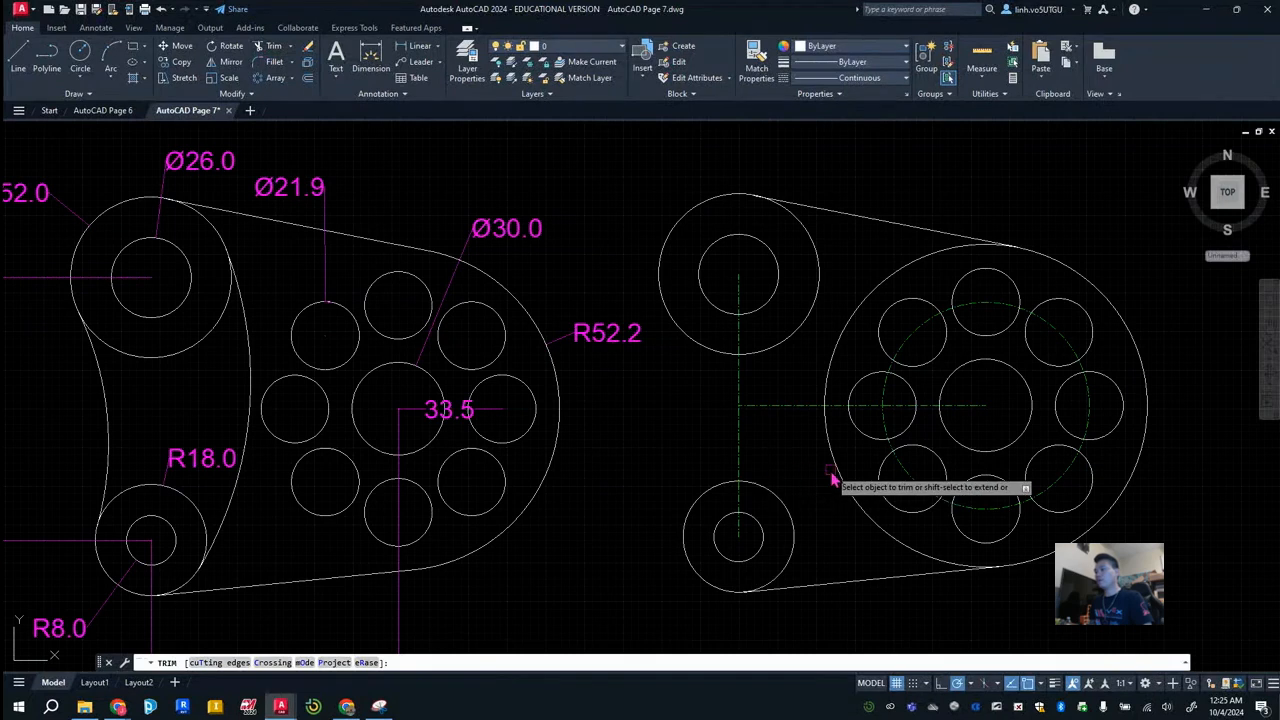
mouse_move(843, 464)
left_mouse_down()
mouse_move(828, 390)
mouse_move(834, 466)
left_mouse_up()
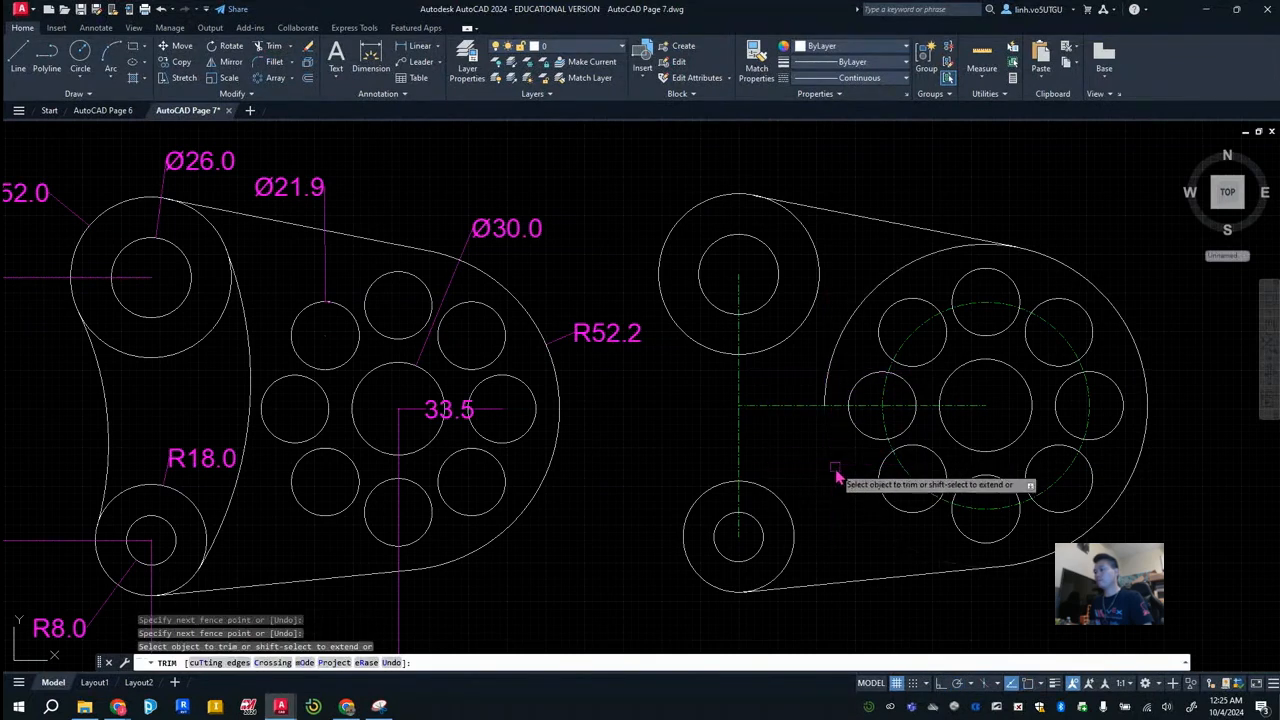
left_click(839, 342)
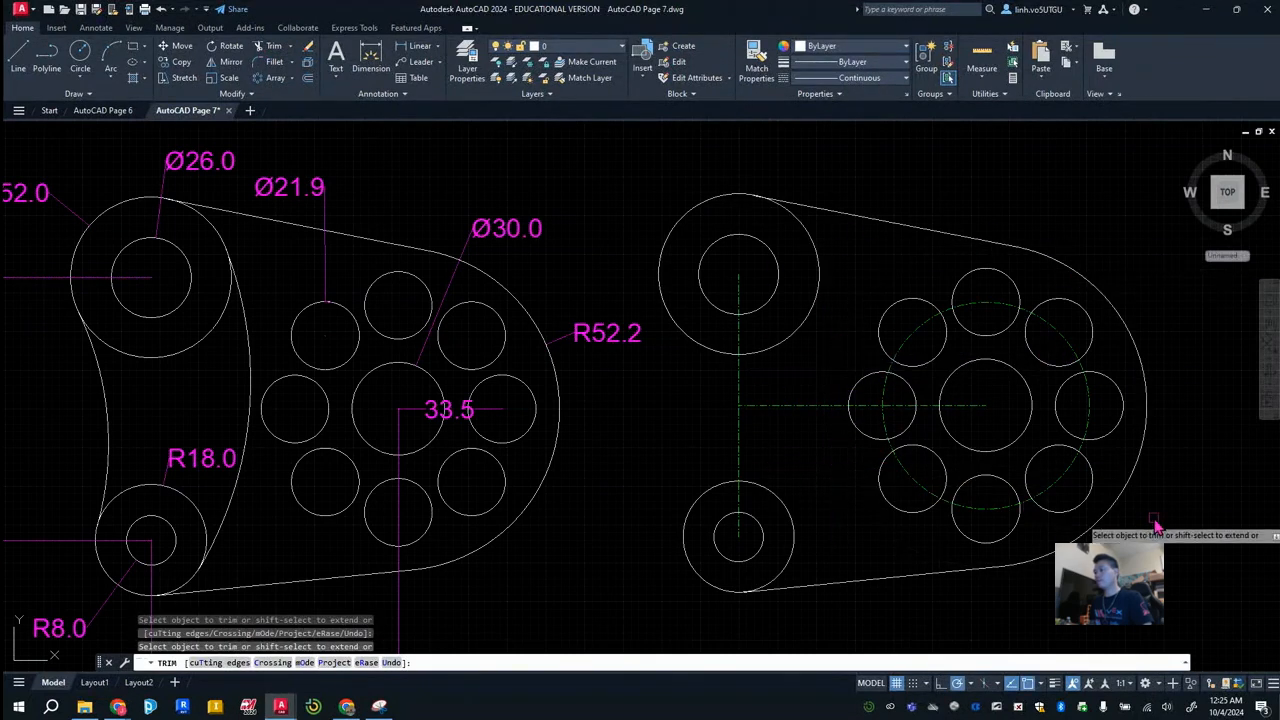
middle_click_drag(1145, 554, 1171, 514)
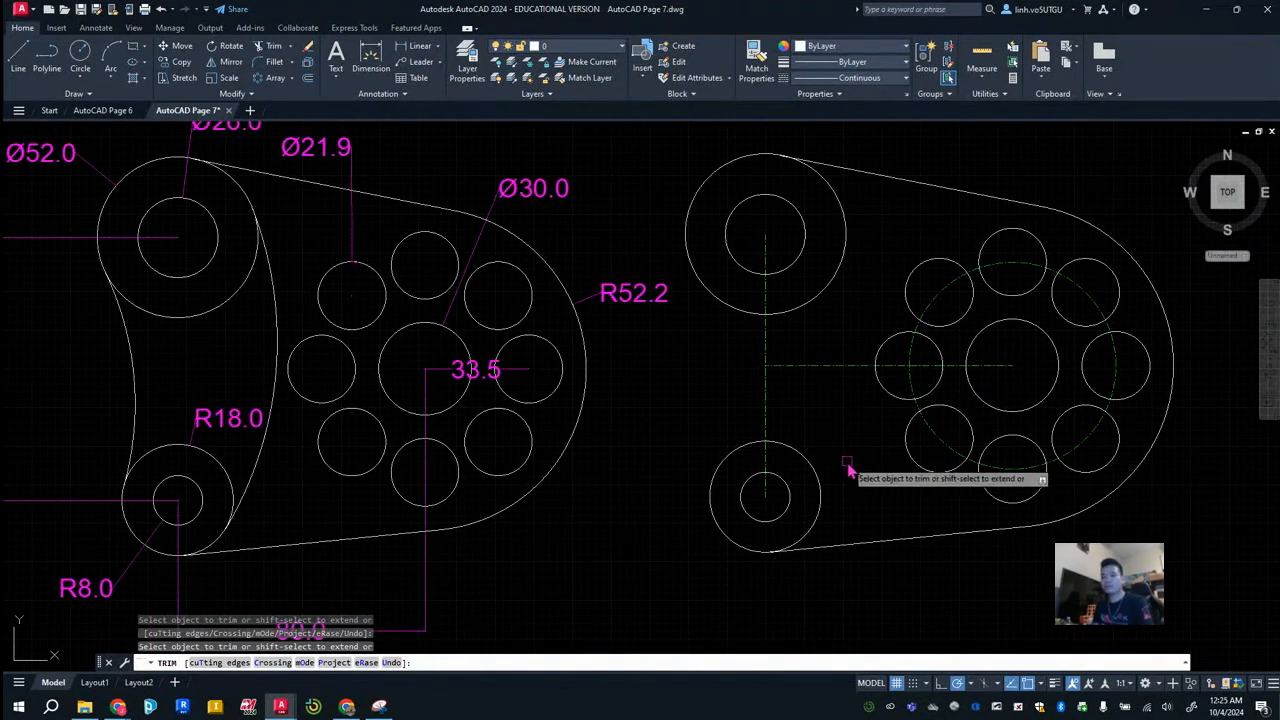
key("Escape")
left_click(838, 365)
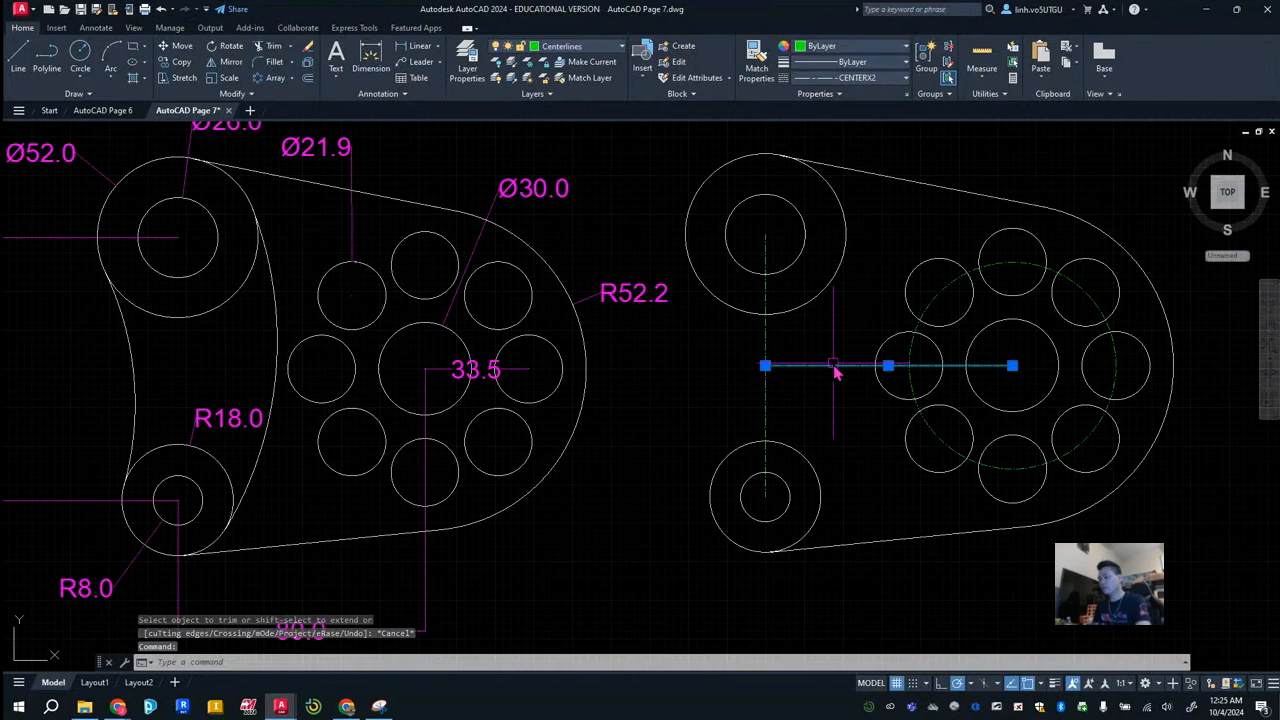
key("Delete")
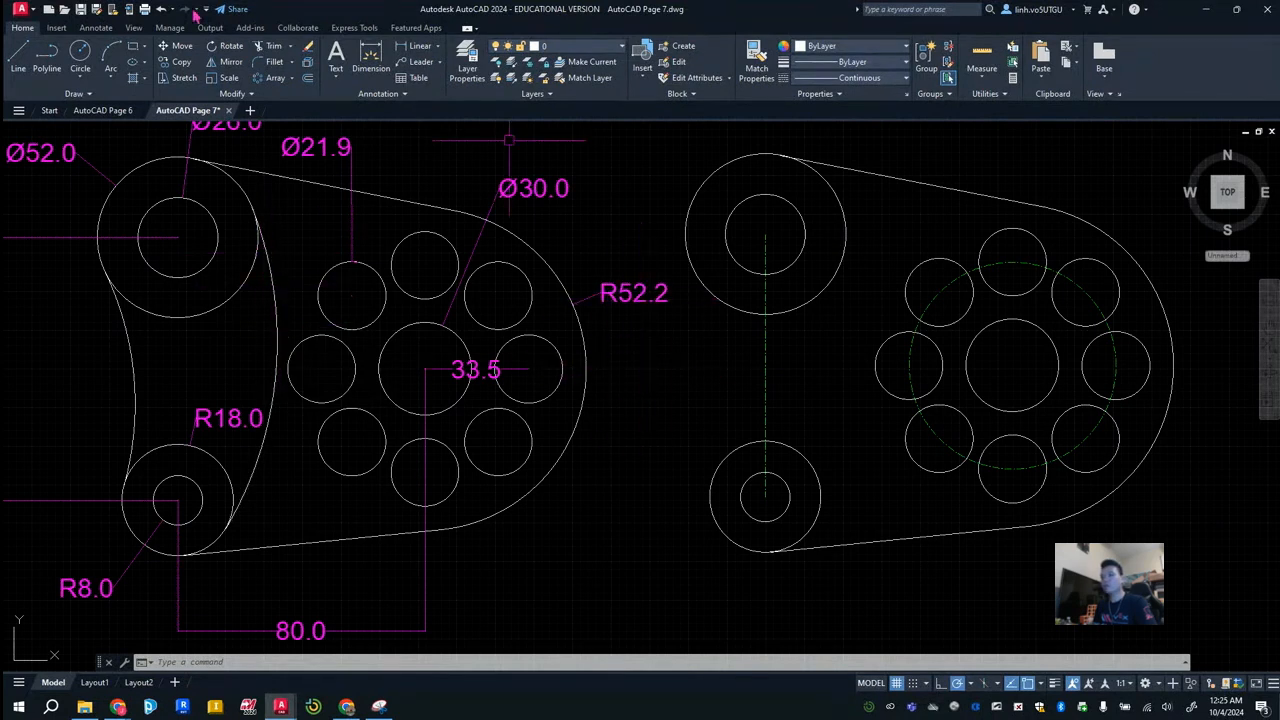
left_click(82, 62)
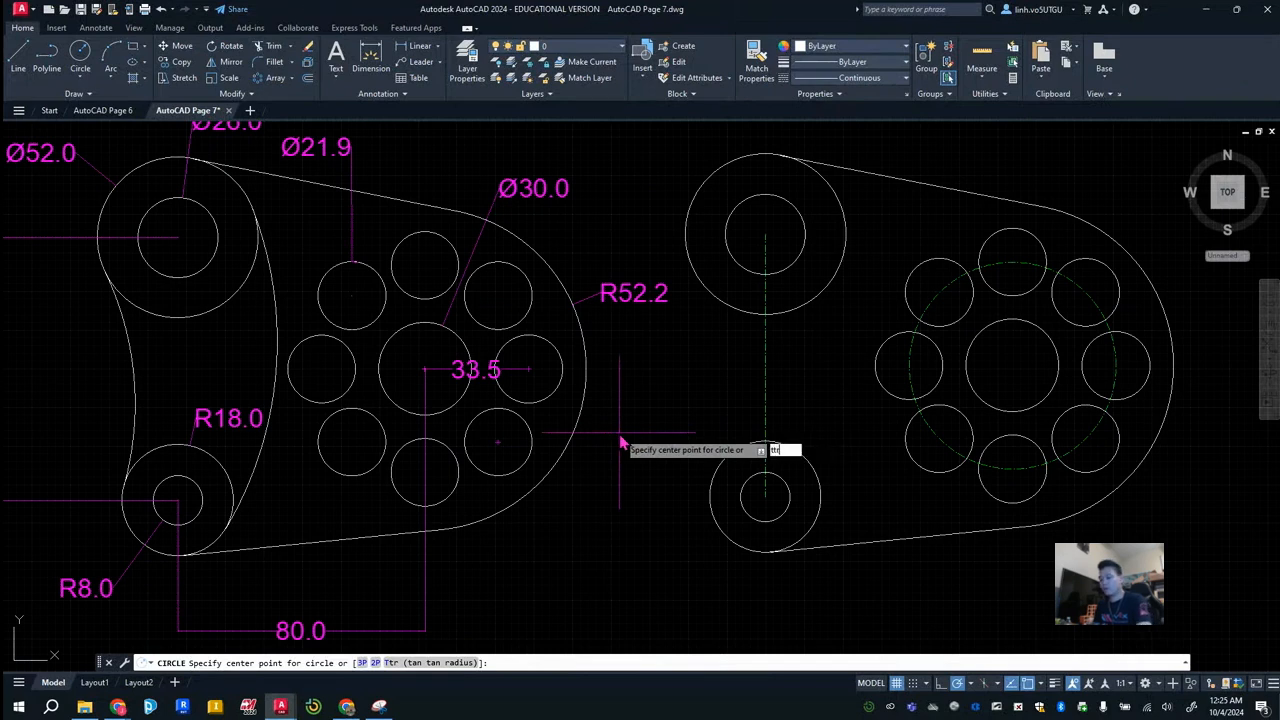
key("Return")
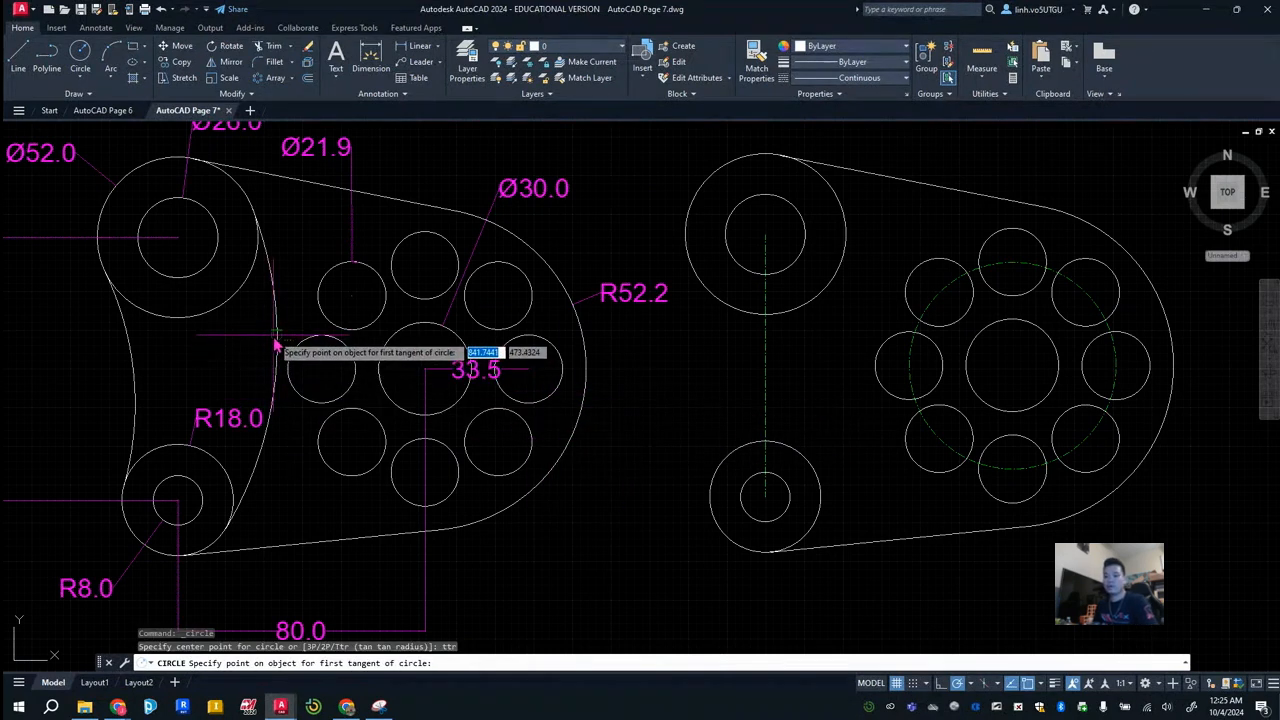
key("Escape")
left_click(371, 62)
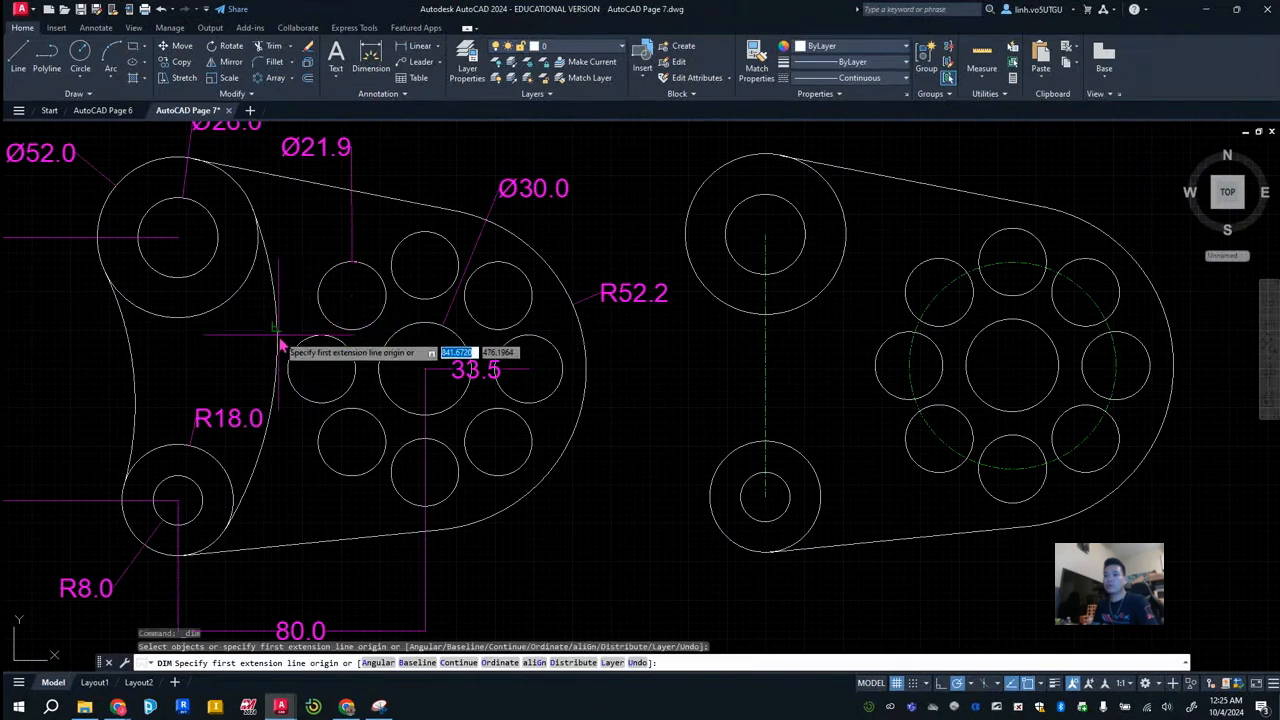
key("Escape")
Step: Quick-measure the radii of the arcs joining the 52-diameter and radius 18 circles on the reference part
left_click(982, 80)
left_click(985, 115)
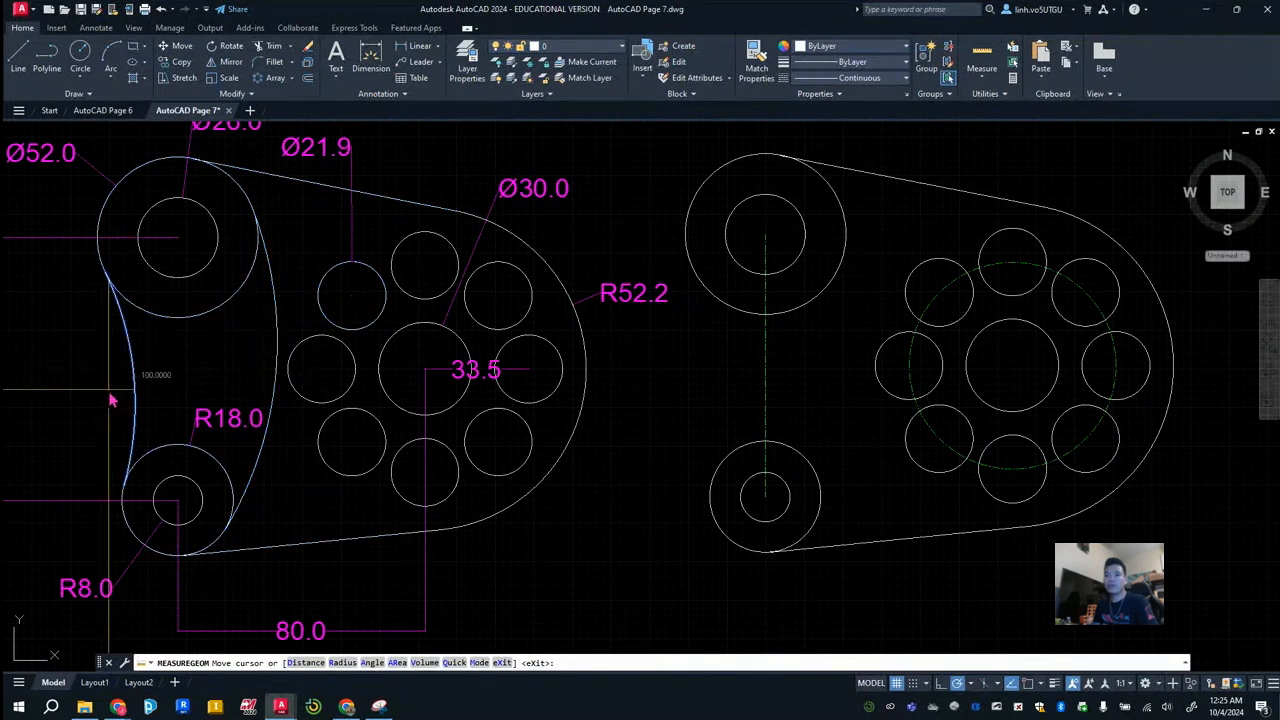
key("Escape")
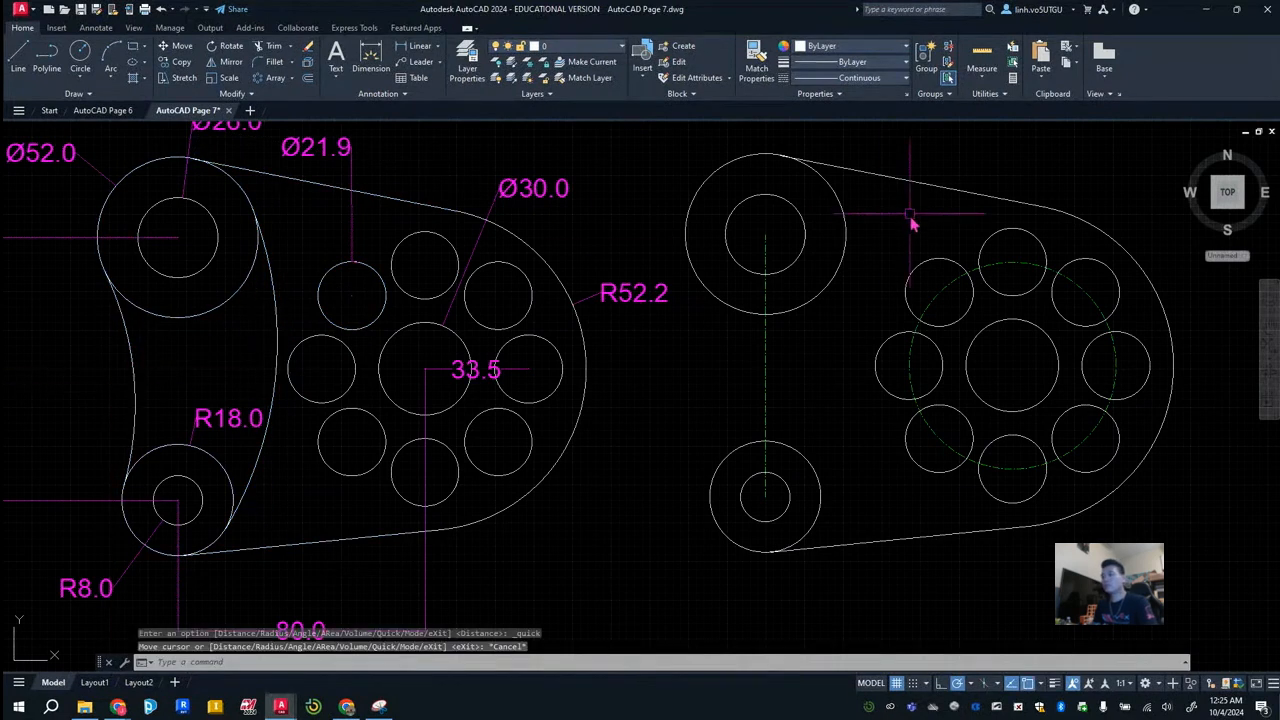
left_click(368, 66)
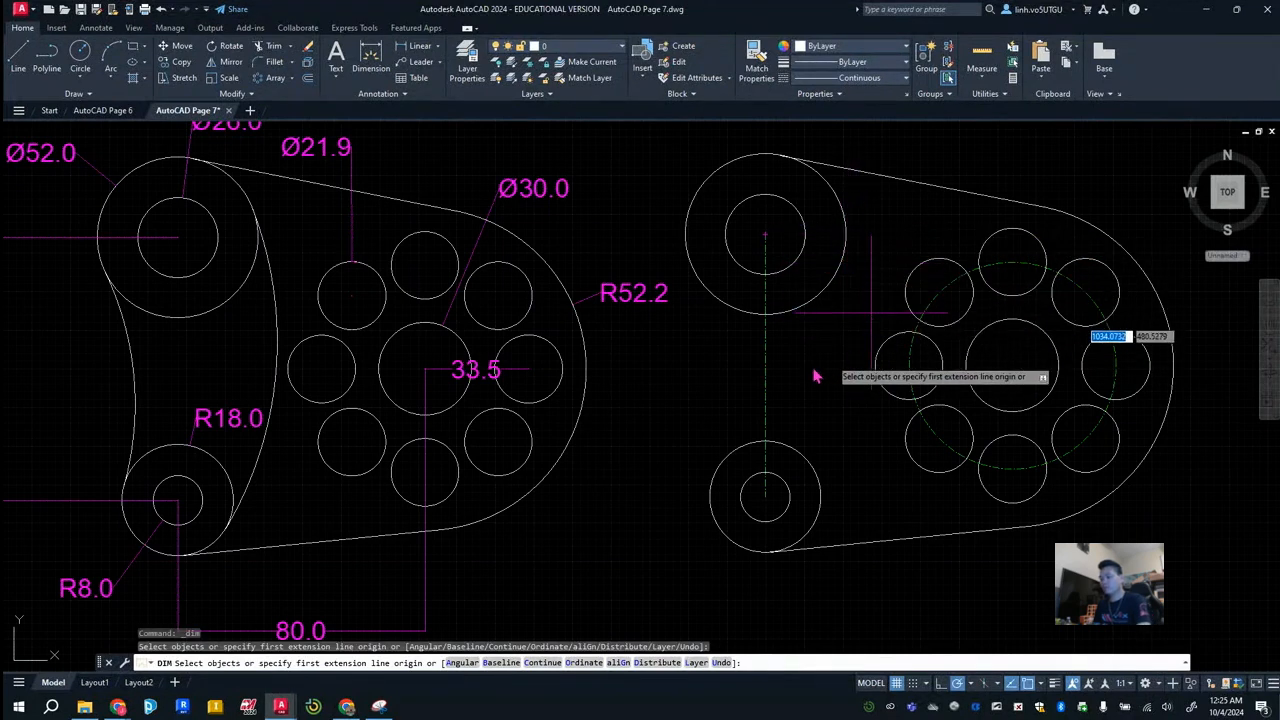
key("Escape")
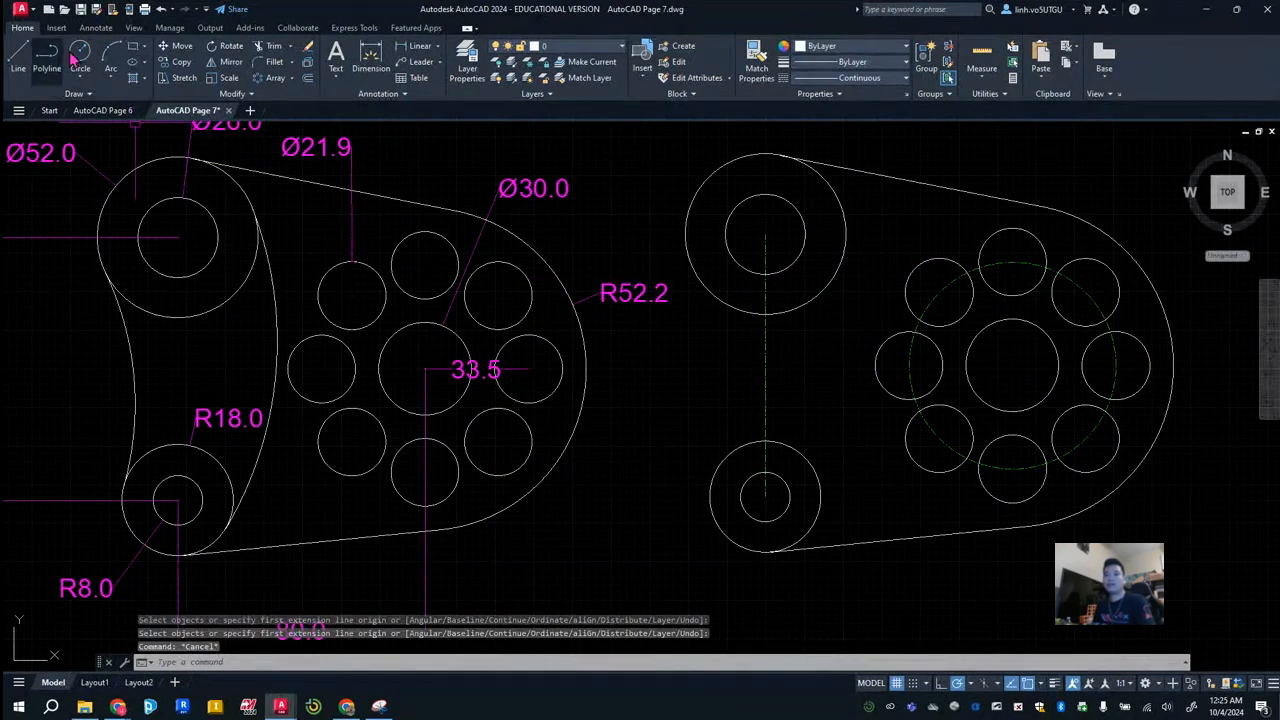
Step: Draw a tangent-tangent-radius circle of radius 120 touching the right sides of the new part's 52-diameter and radius 18 circles
left_click(78, 56)
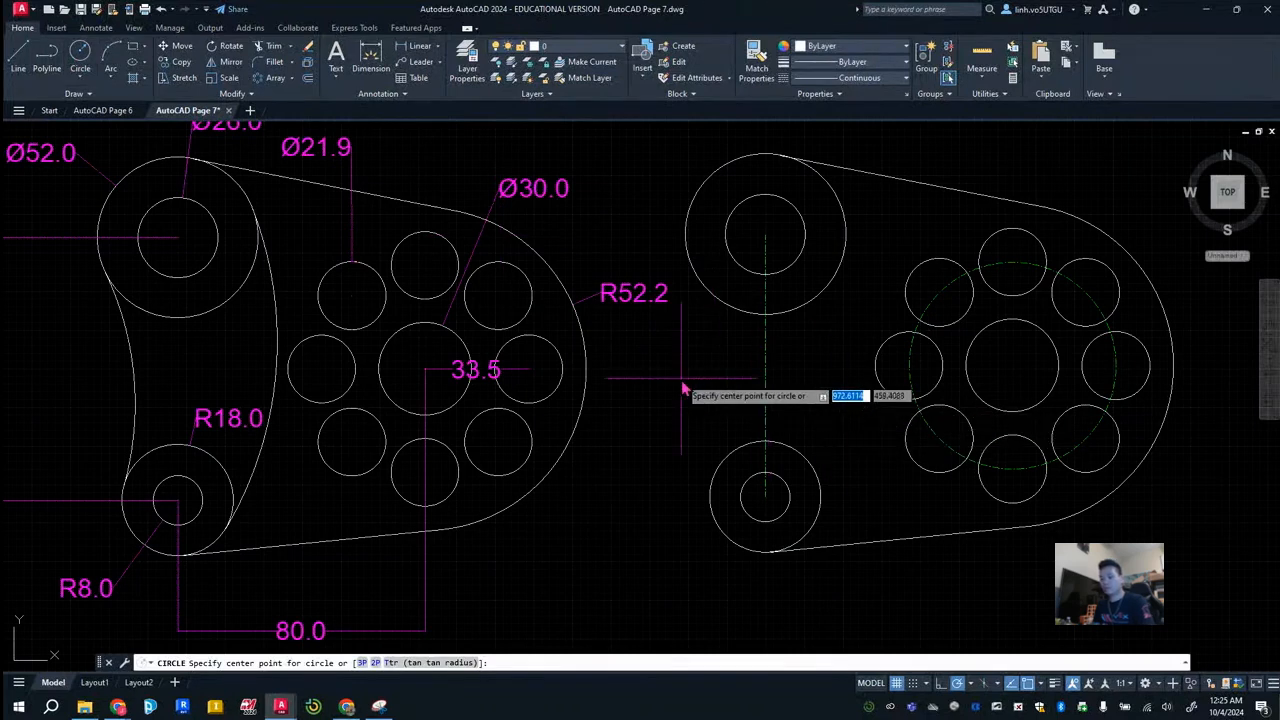
type("ttr")
key("Return")
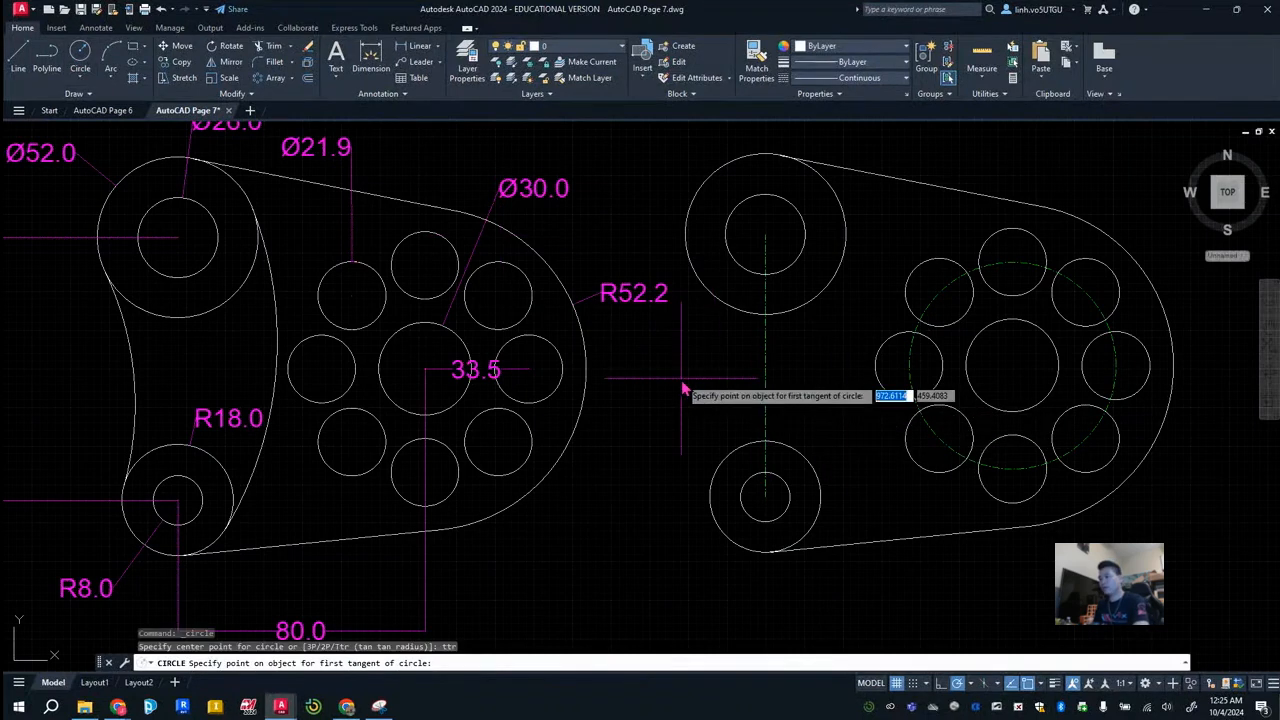
left_click(838, 208)
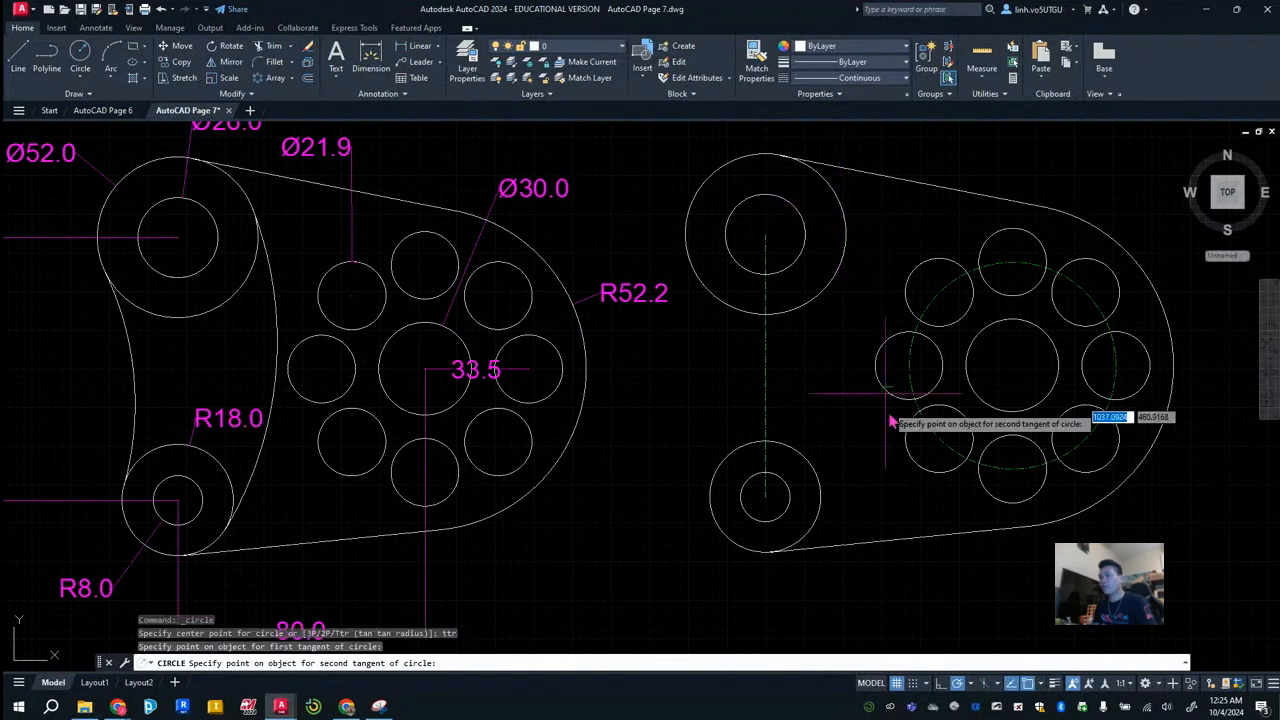
left_click(817, 538)
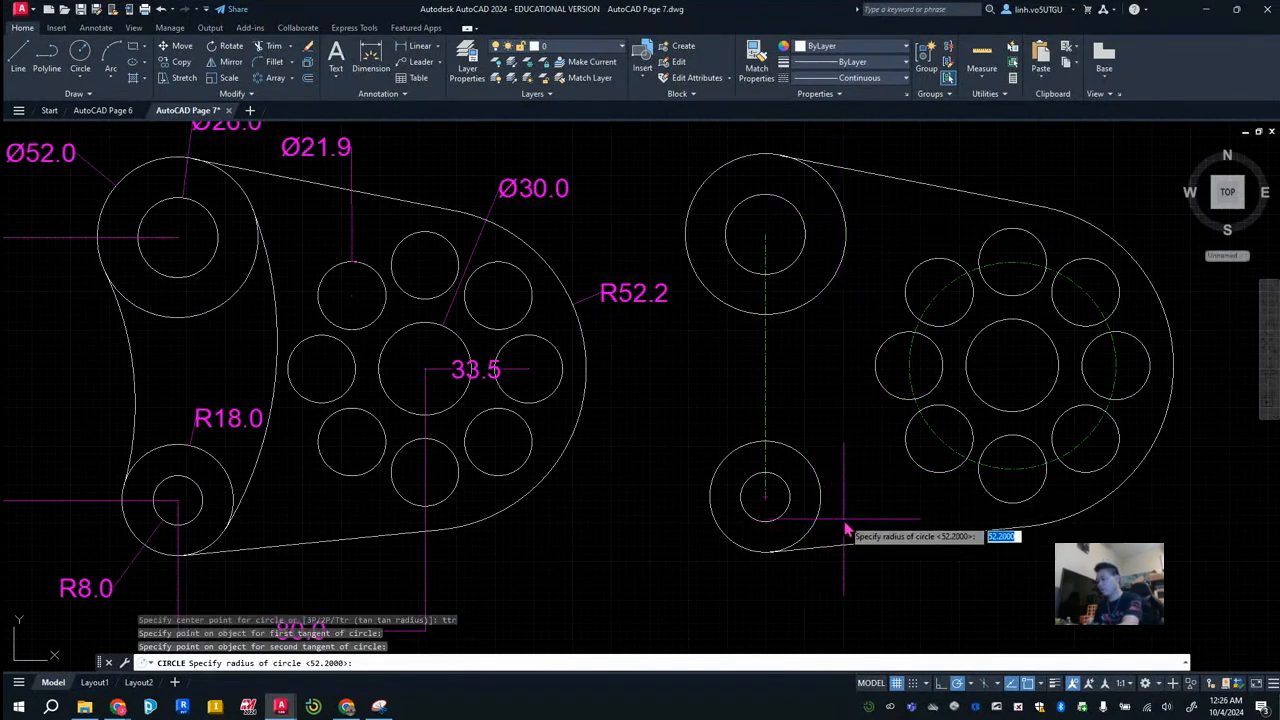
key("Return")
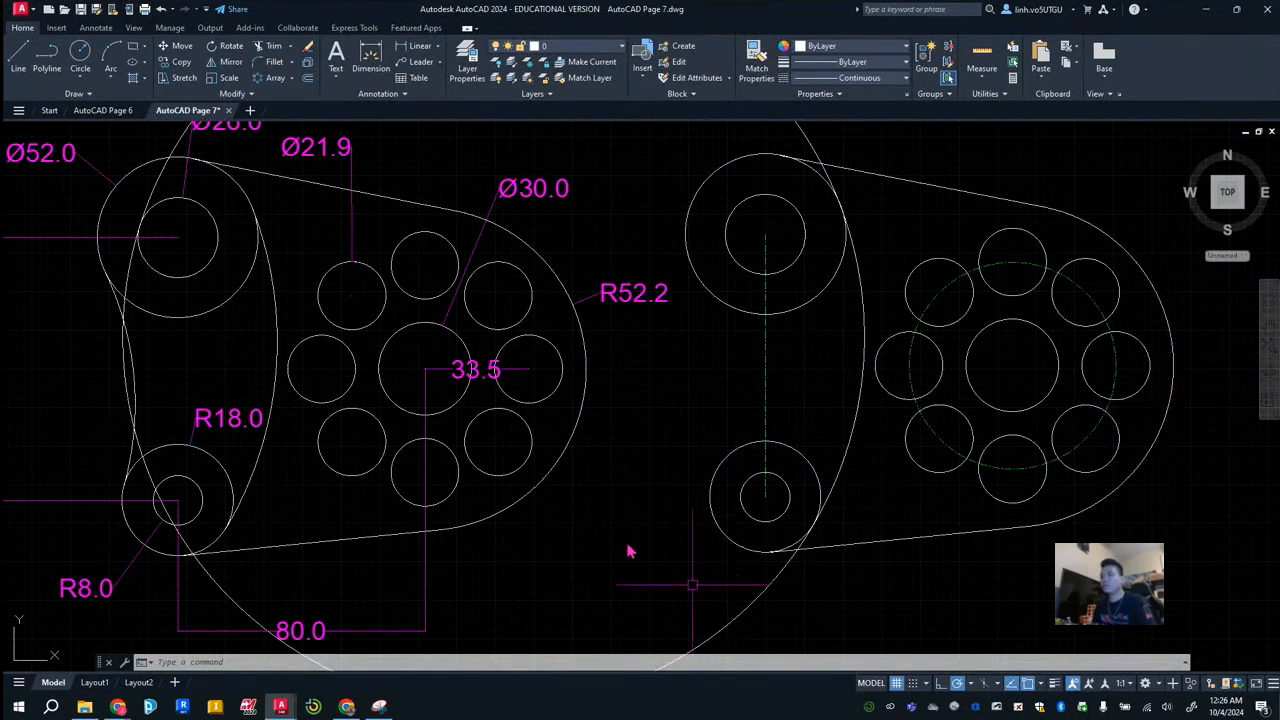
scroll(632, 366, "down", 4)
scroll(686, 411, "up", 2)
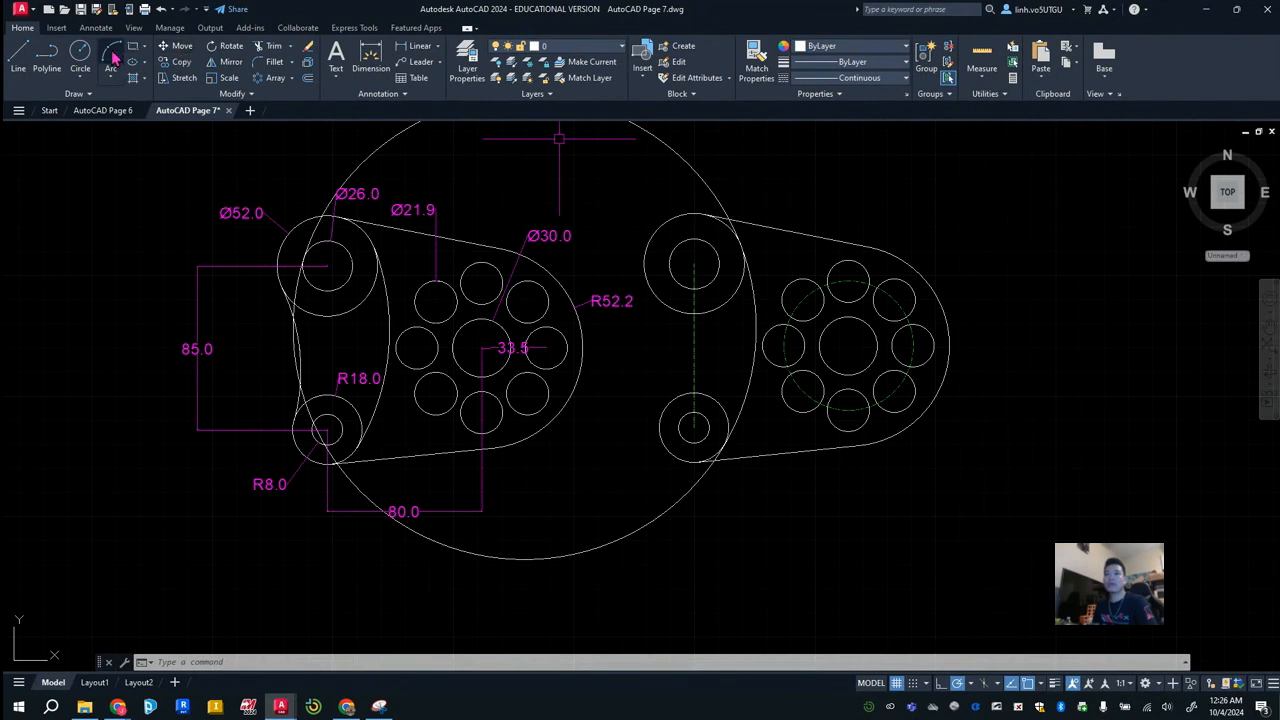
Step: Draw a tangent-tangent-radius circle of radius 100 touching the left sides of the new part's 52-diameter and radius 18 circles
left_click(80, 52)
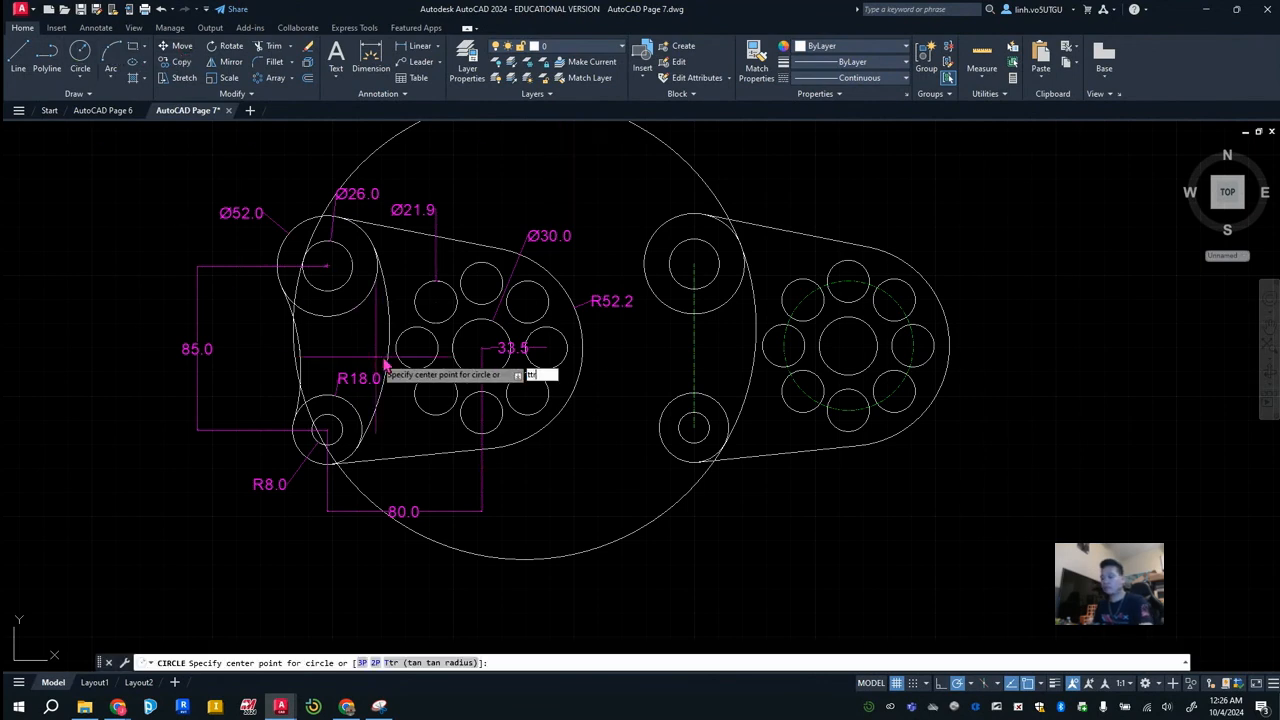
key("Return")
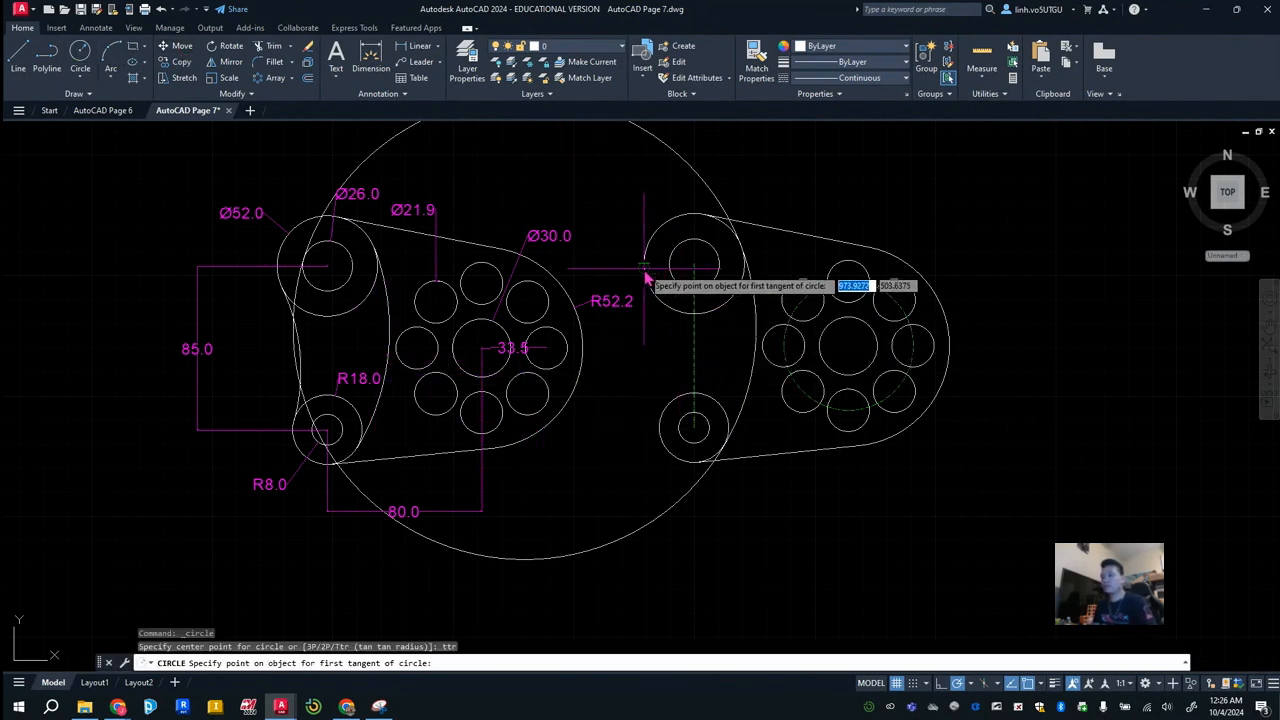
left_click(645, 278)
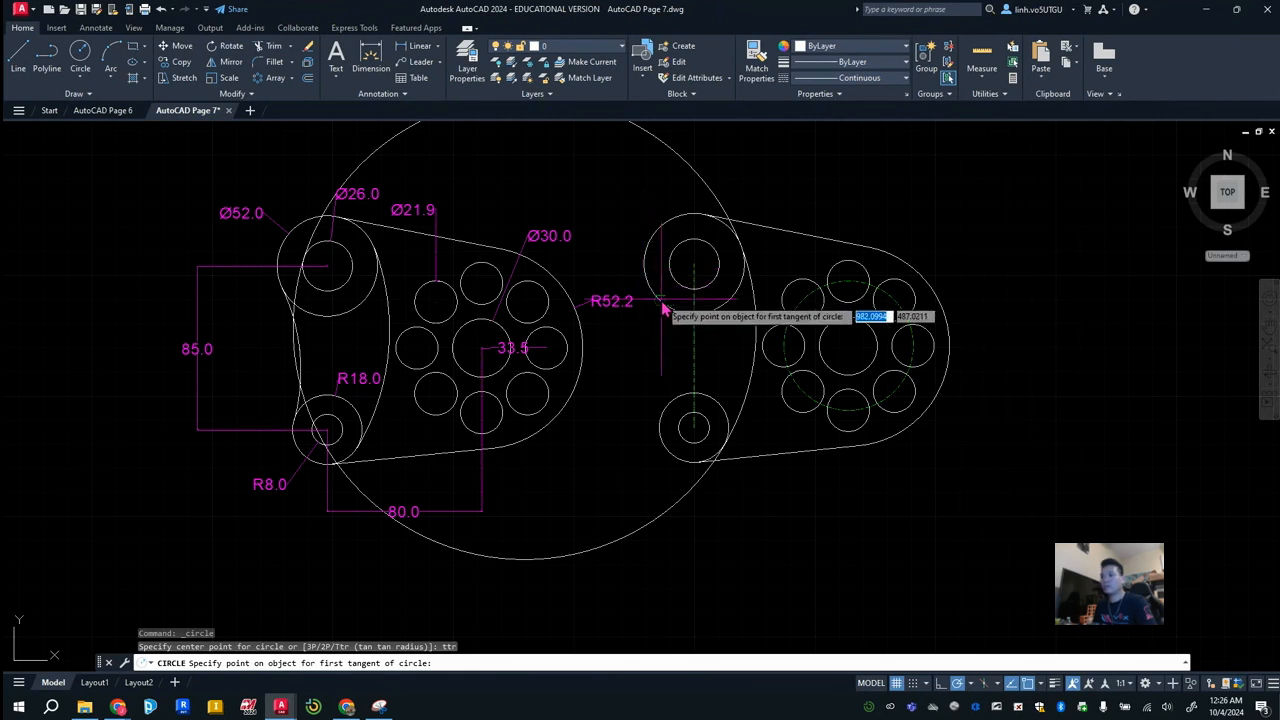
left_click(676, 407)
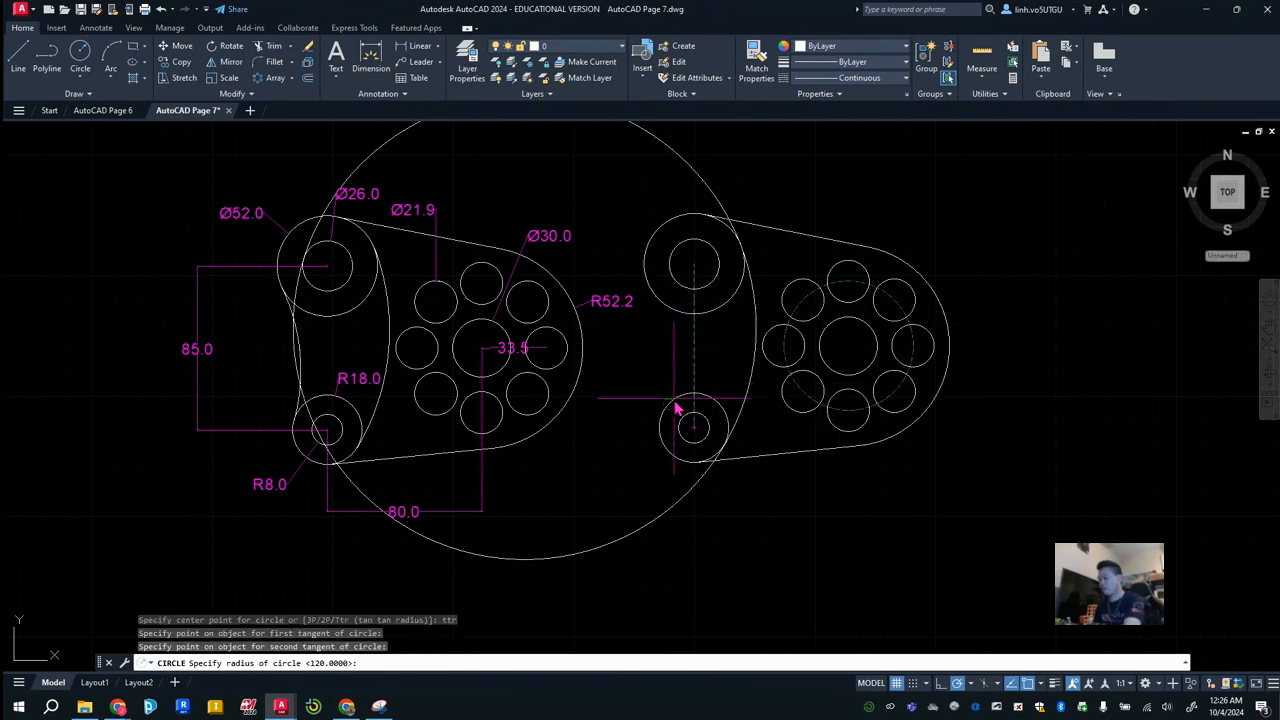
key("Return")
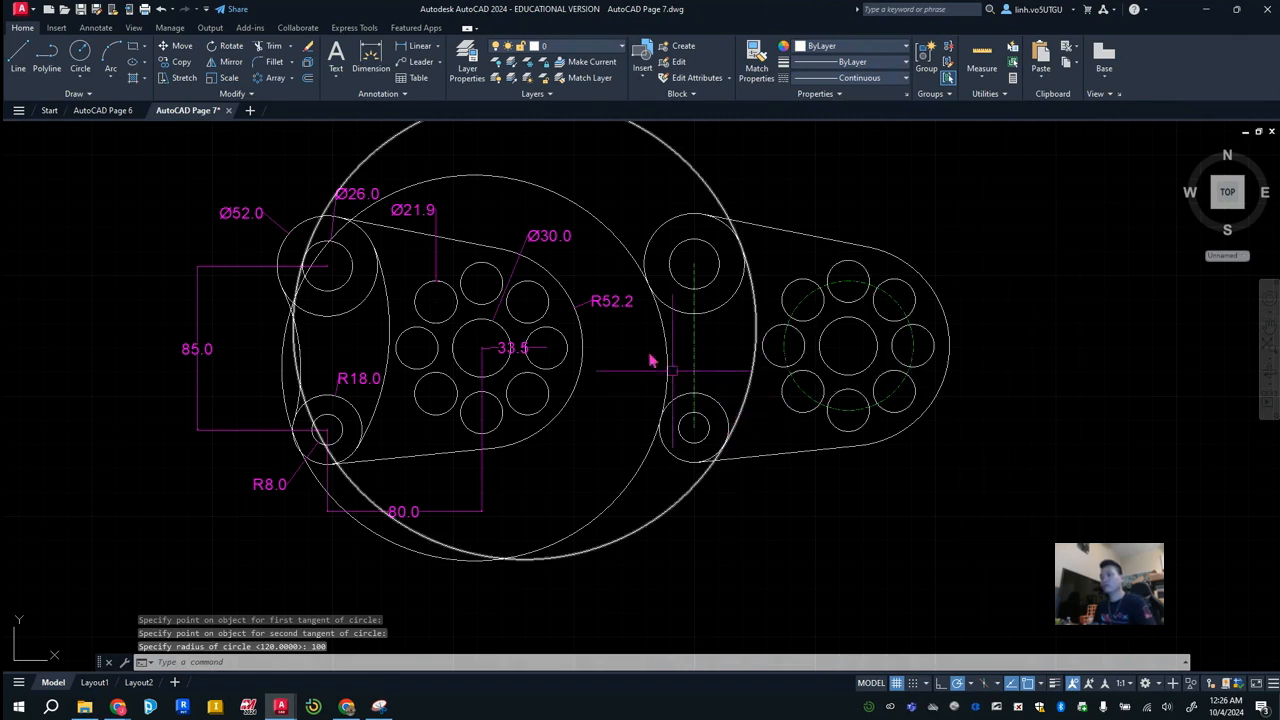
Step: Trim the radius 120 and radius 100 circles so only their connecting arcs between the new part's two left bosses remain on it
left_click(258, 48)
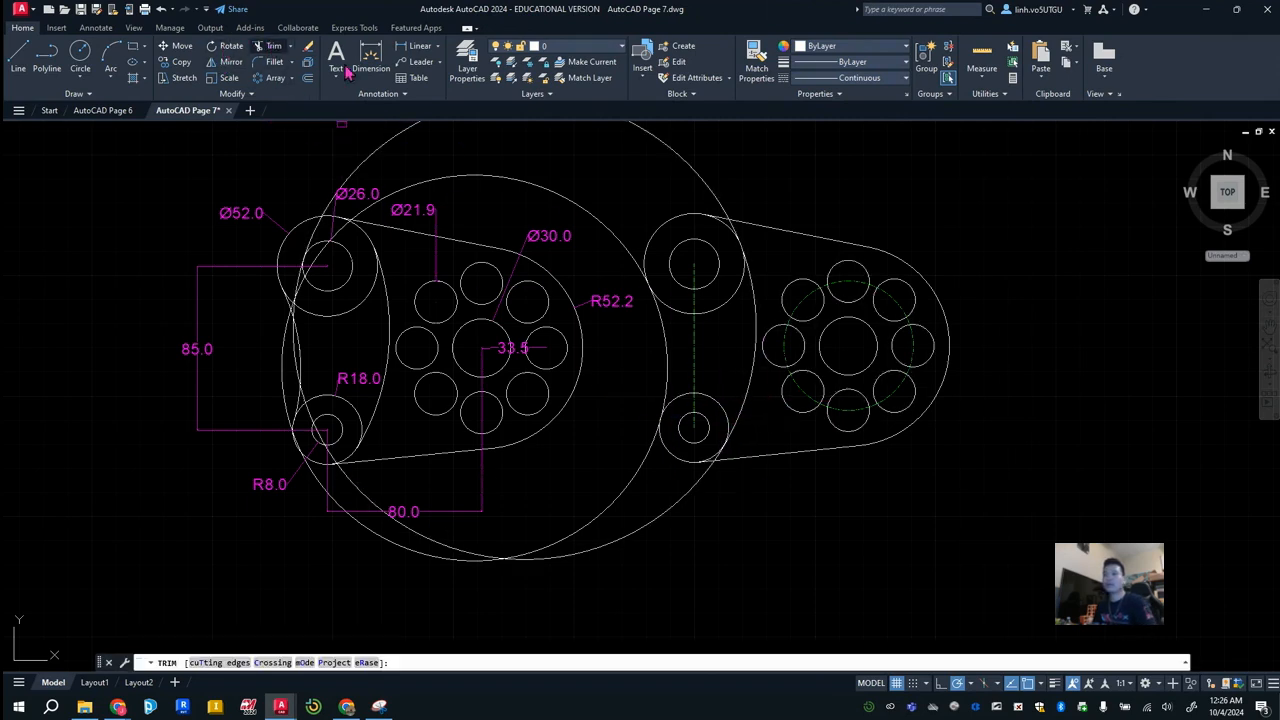
left_click(533, 187)
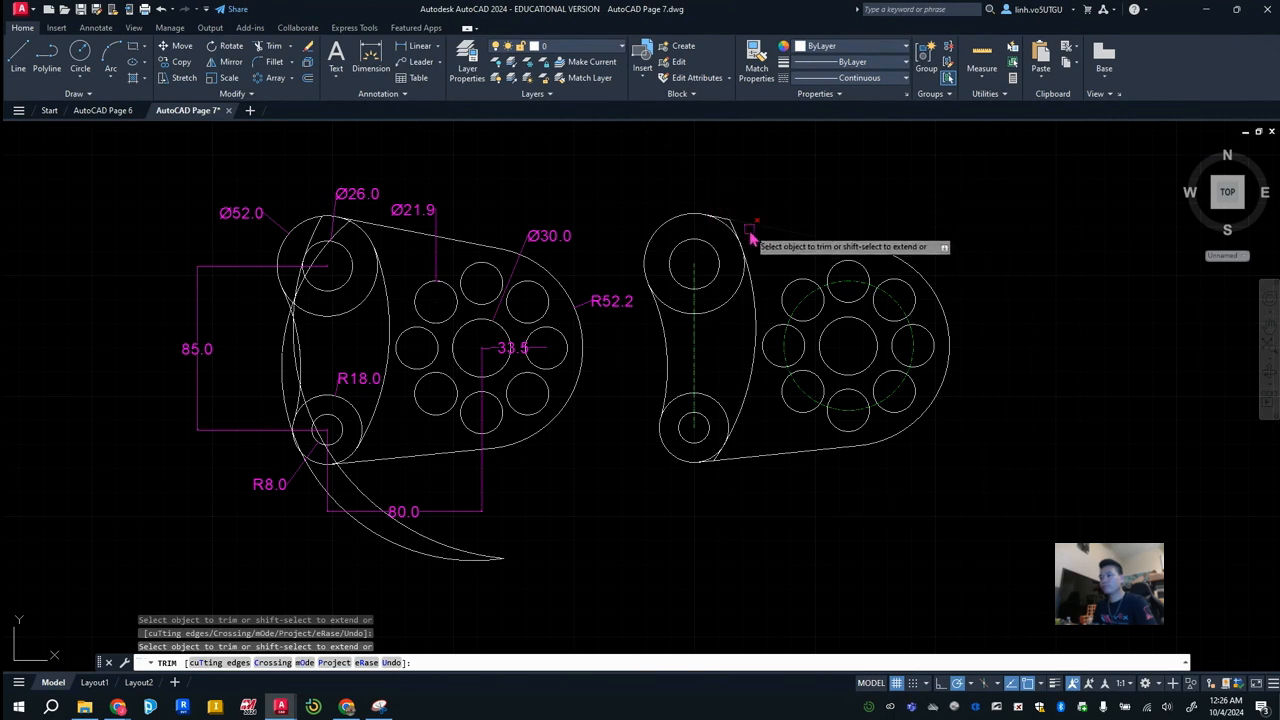
scroll(702, 220, "up", 5)
scroll(750, 448, "down", 5)
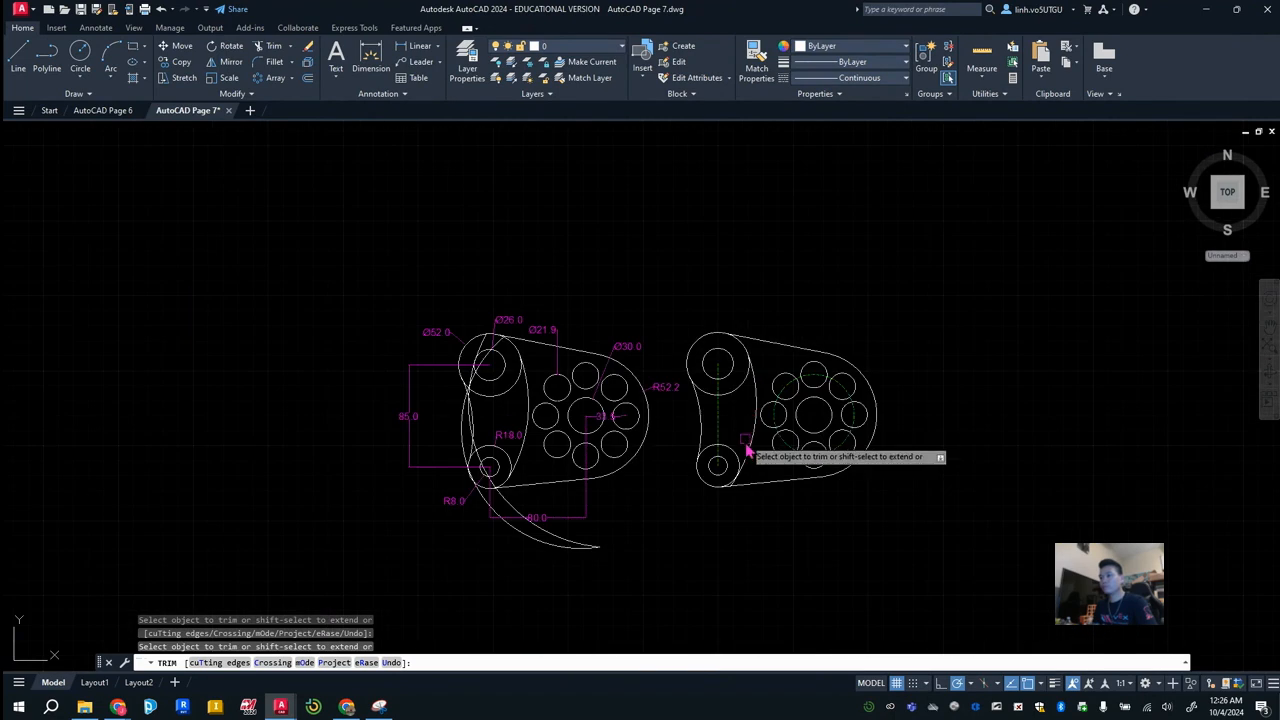
scroll(765, 515, "up", 5)
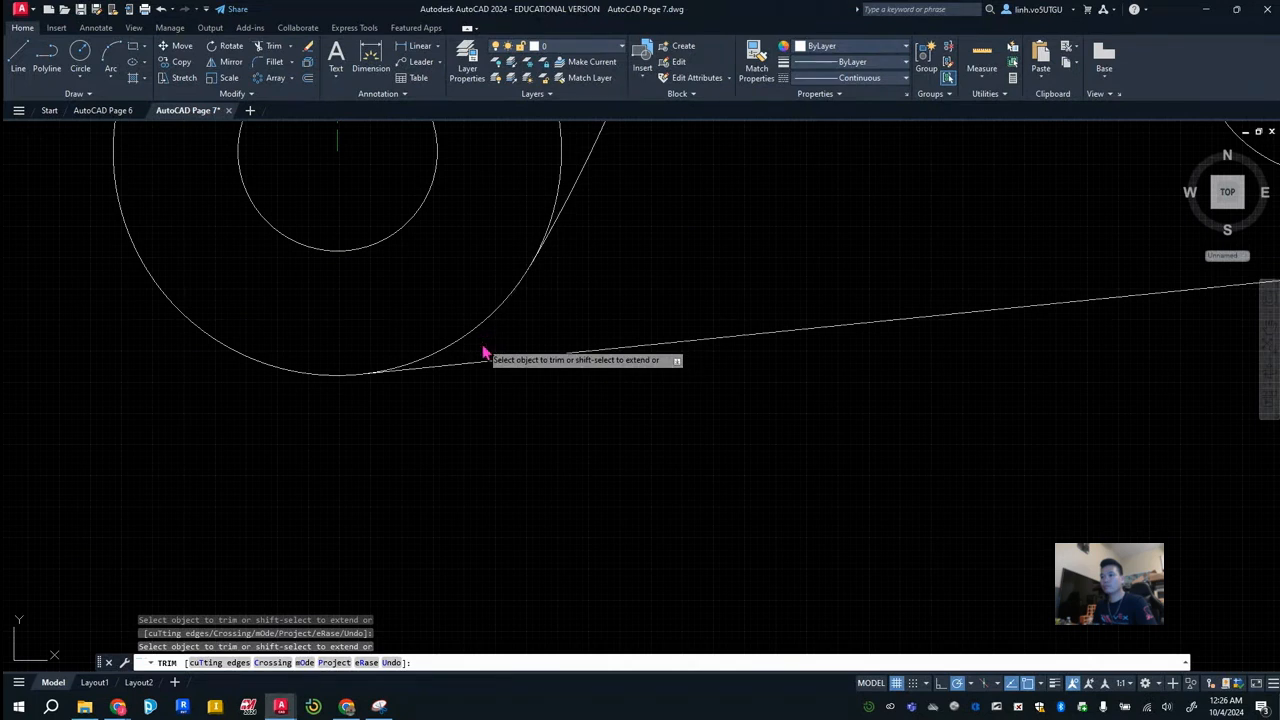
scroll(490, 360, "down", 5)
key("Escape")
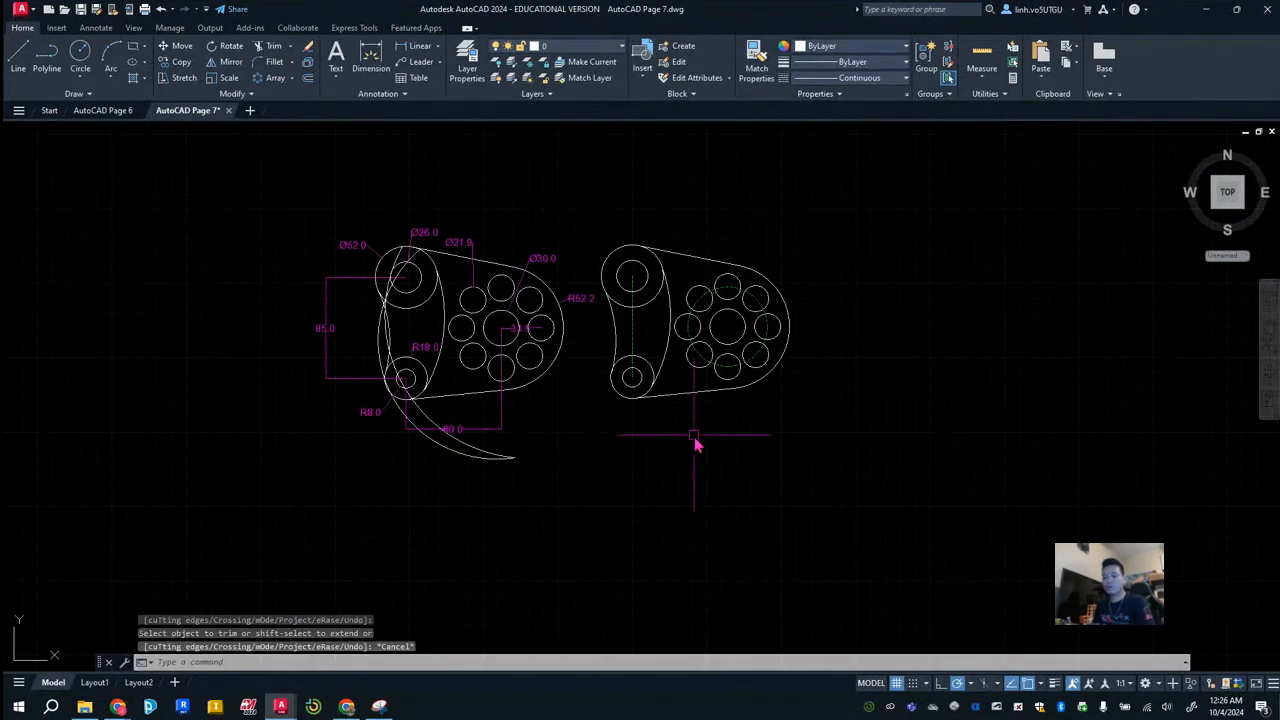
Step: Delete the two leftover arc pieces of the trimmed large circles that cross the reference part
left_click(485, 458)
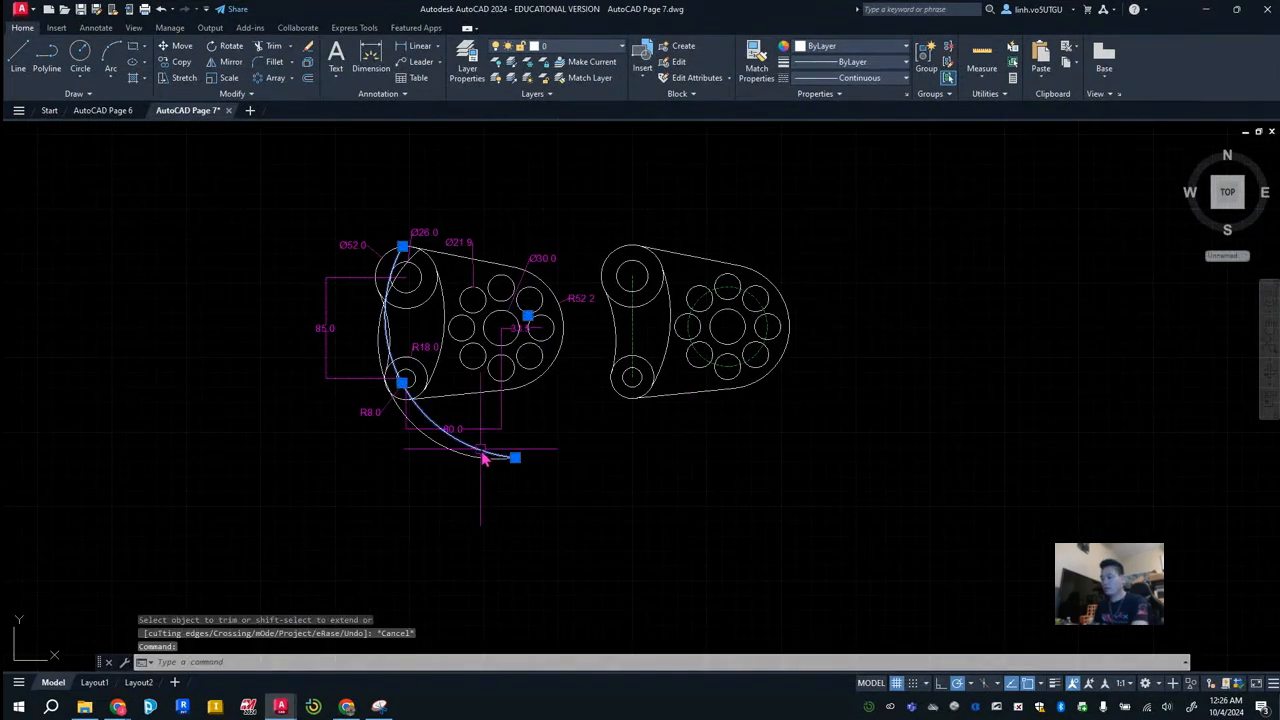
key("Delete")
left_click(481, 458)
key("Delete")
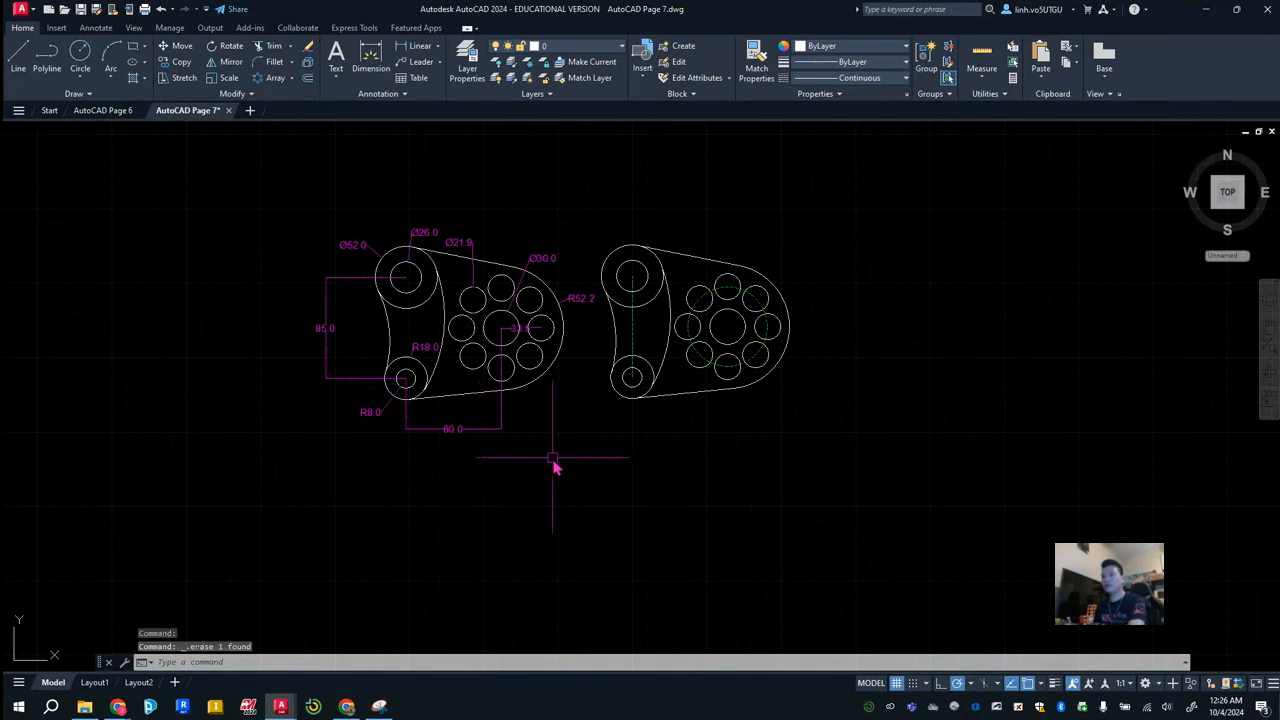
Step: Make the Dimension layer current
middle_click(587, 443)
middle_click(587, 443)
scroll(708, 418, "down", 2)
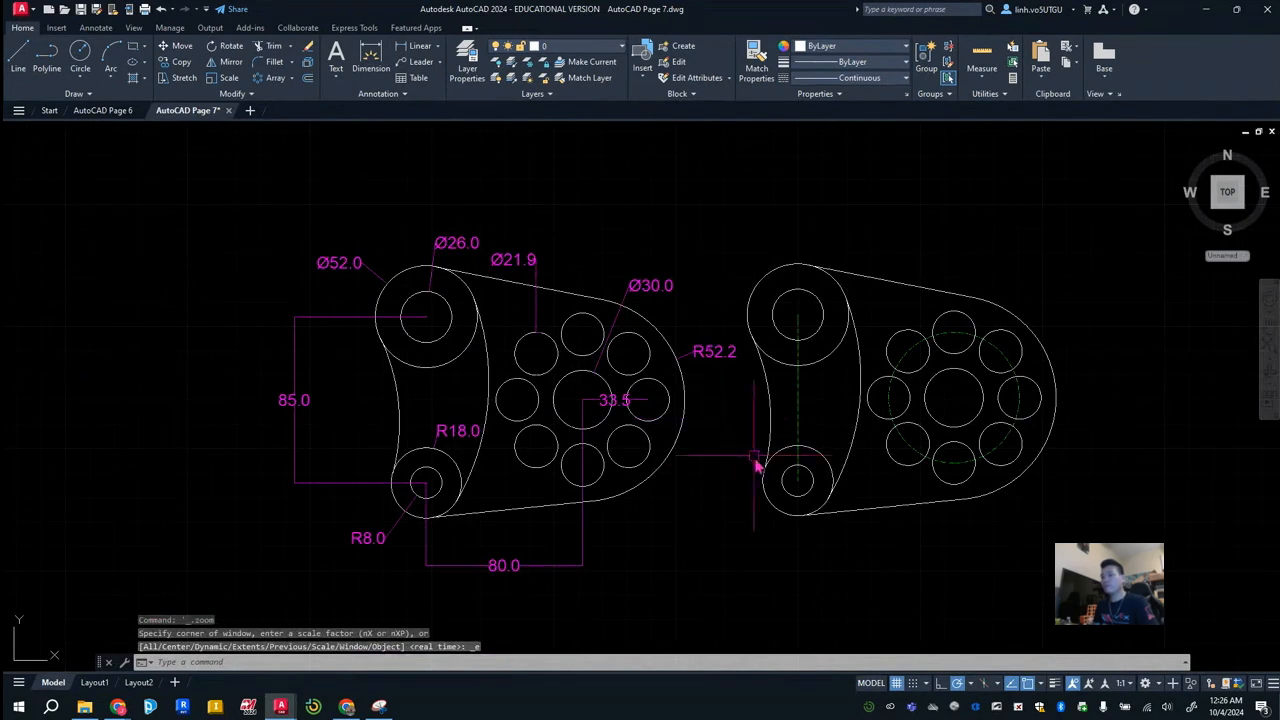
middle_click_drag(723, 471, 716, 431)
middle_click_drag(716, 367, 729, 393)
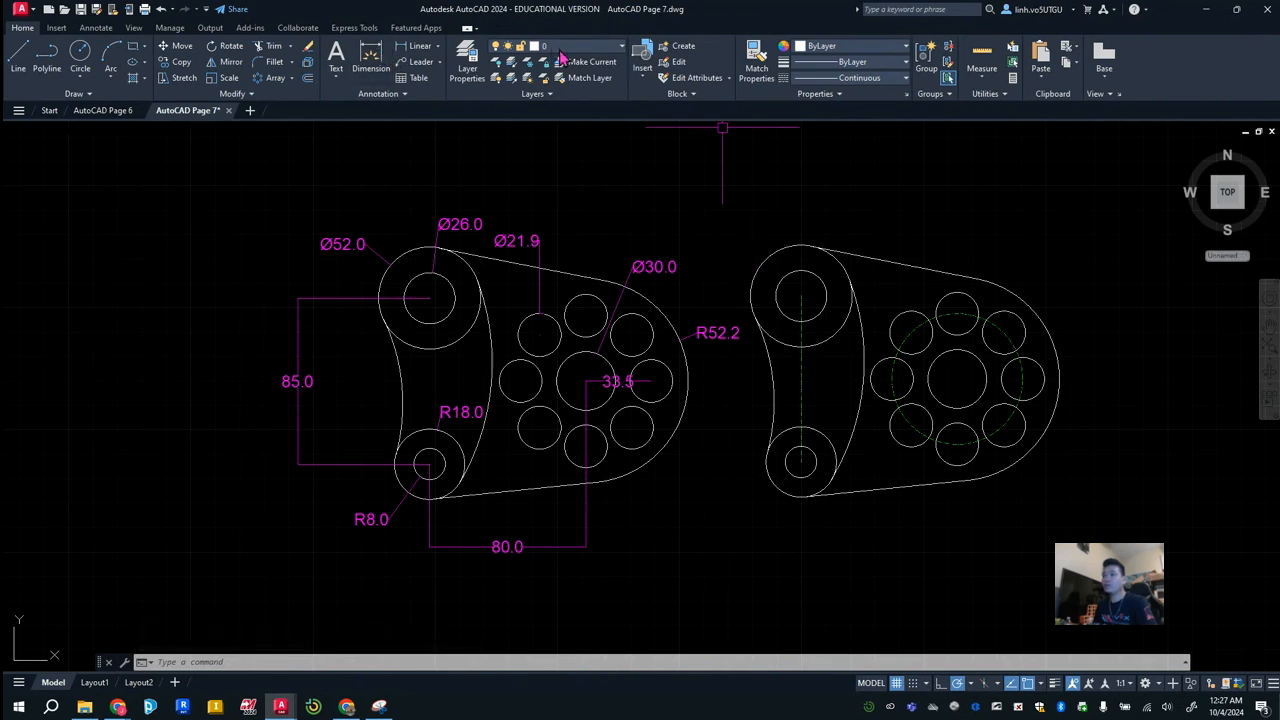
left_click(590, 48)
left_click(571, 108)
left_click(573, 50)
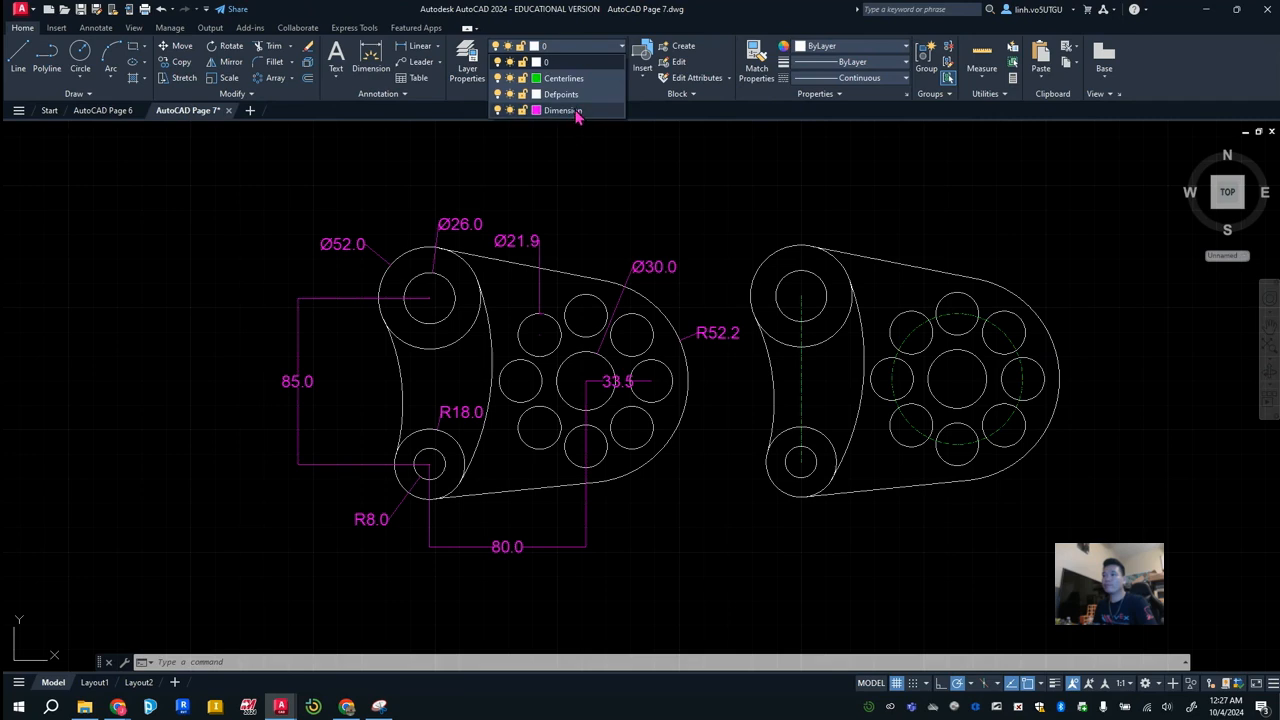
left_click(565, 110)
Step: Add radius dimensions to the left and right arcs joining the new part's two bosses, placing each text left of its arc
left_click(366, 58)
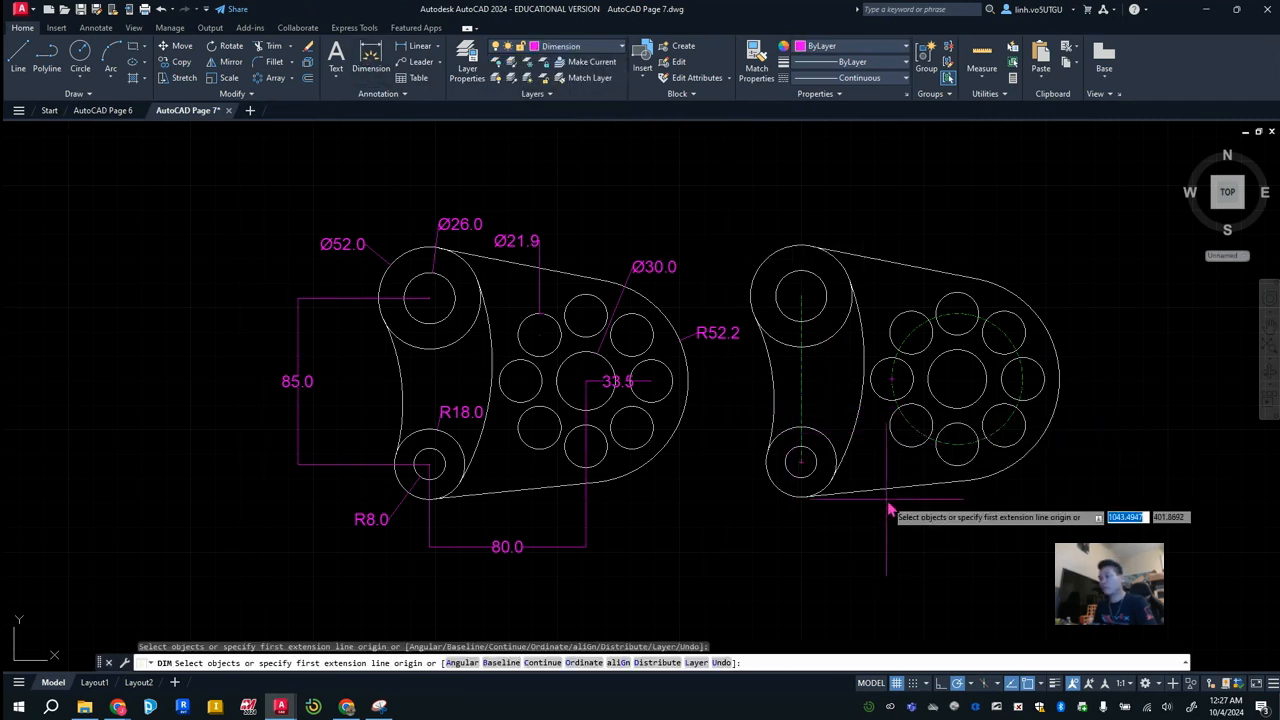
scroll(772, 392, "up", 5)
left_click(781, 393)
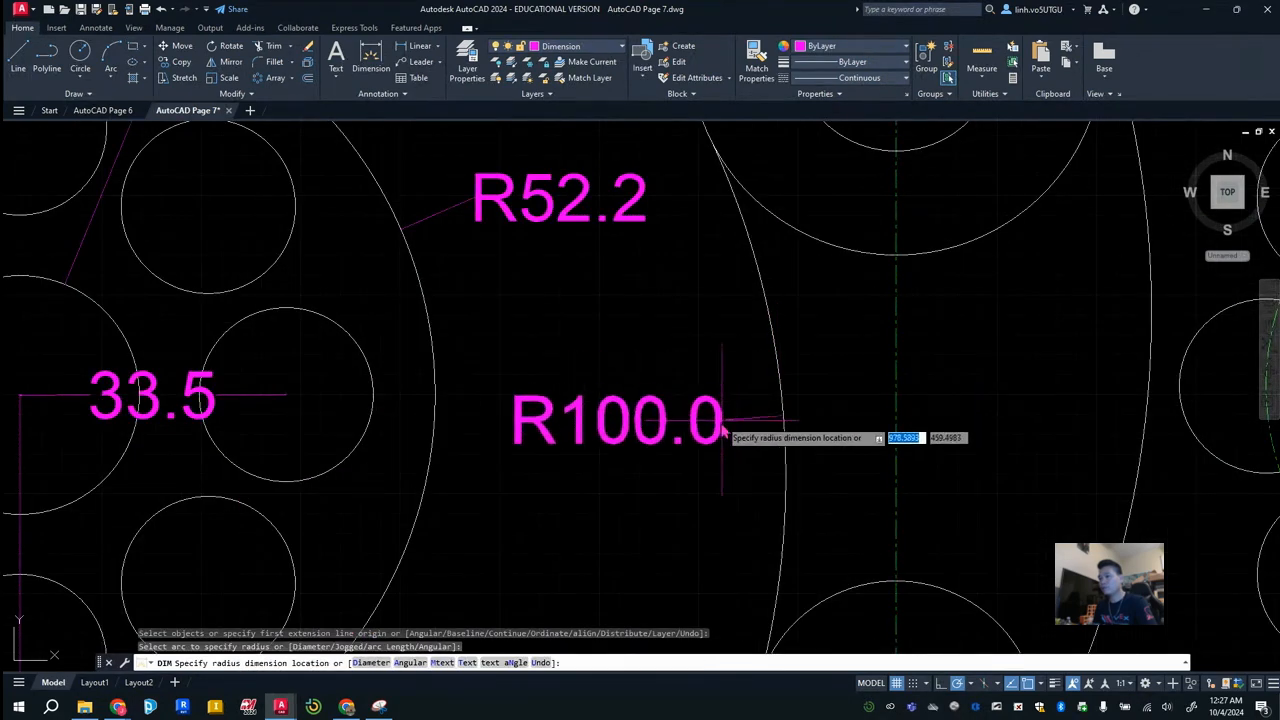
left_click(722, 428)
left_click(1143, 455)
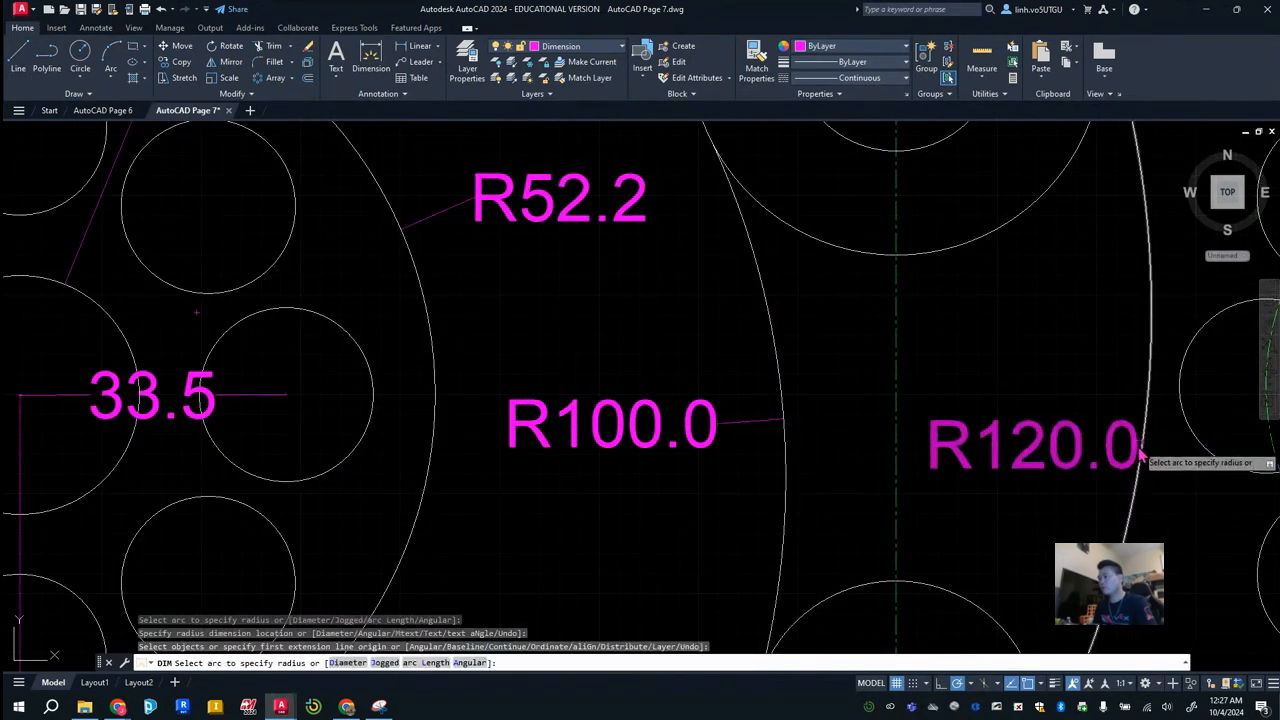
scroll(1145, 445, "up", 4)
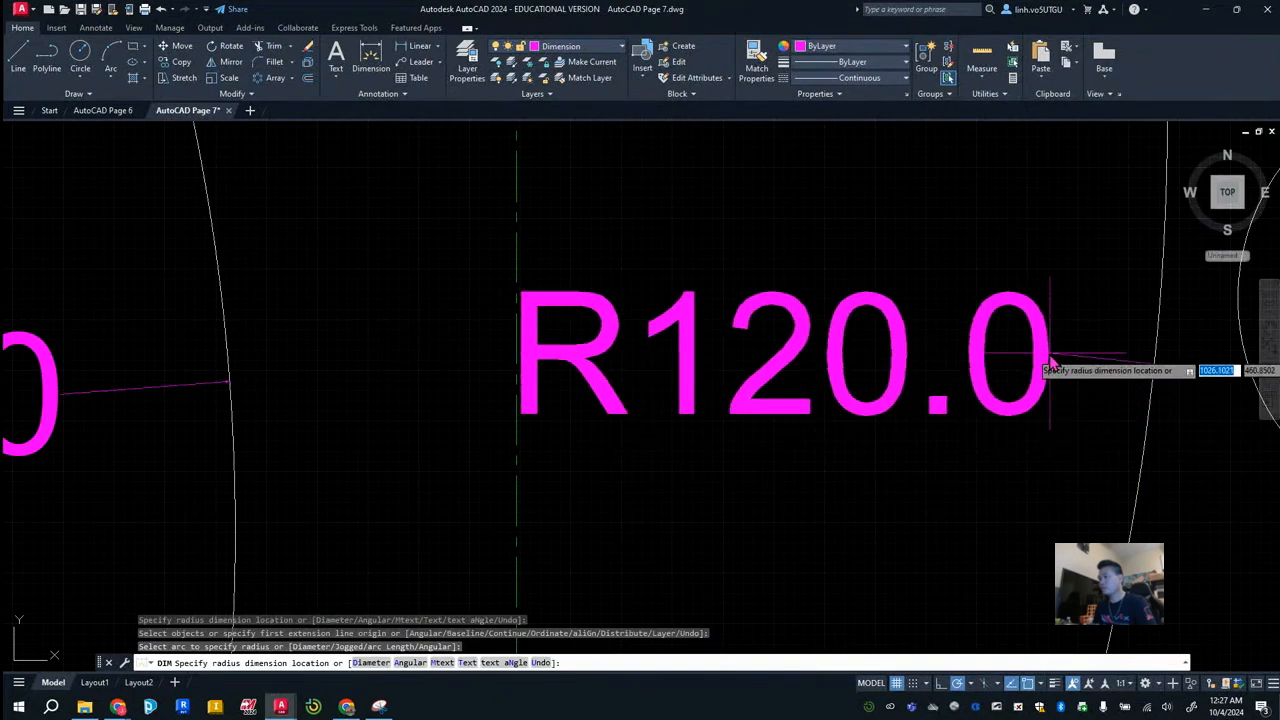
scroll(1148, 438, "down", 6)
middle_click_drag(1040, 455, 820, 451)
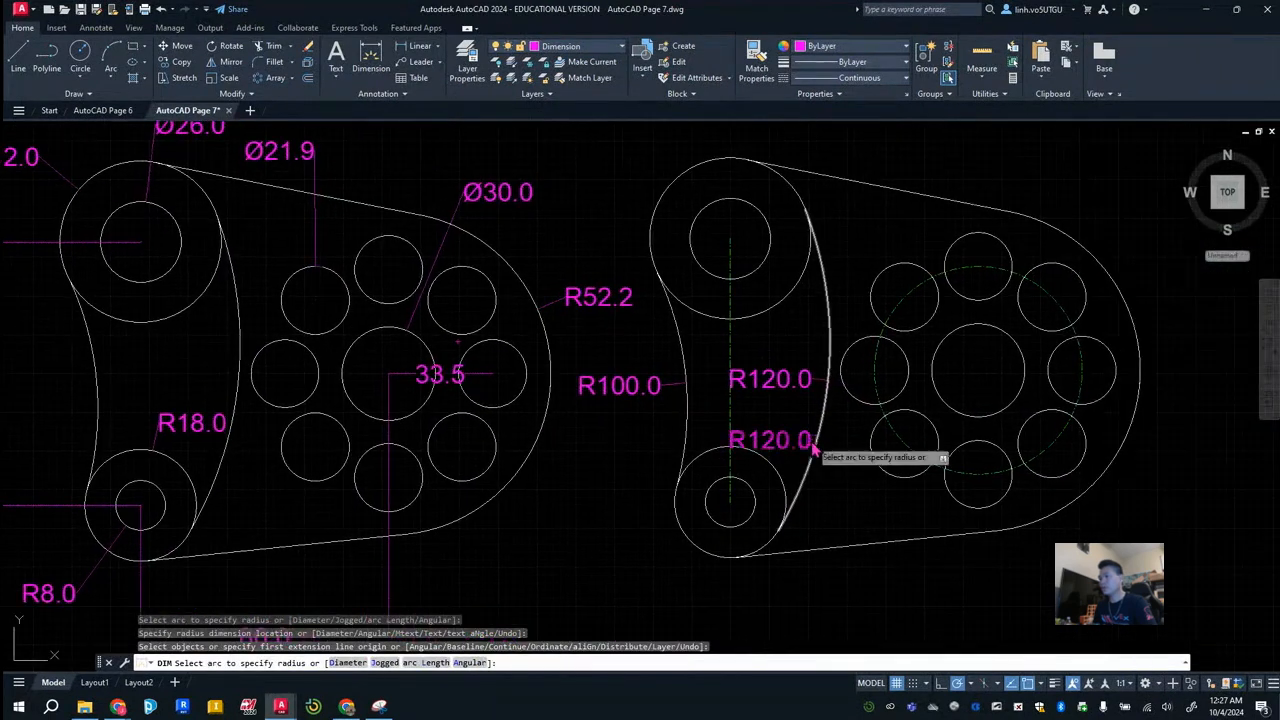
key("Escape")
scroll(790, 440, "down", 4)
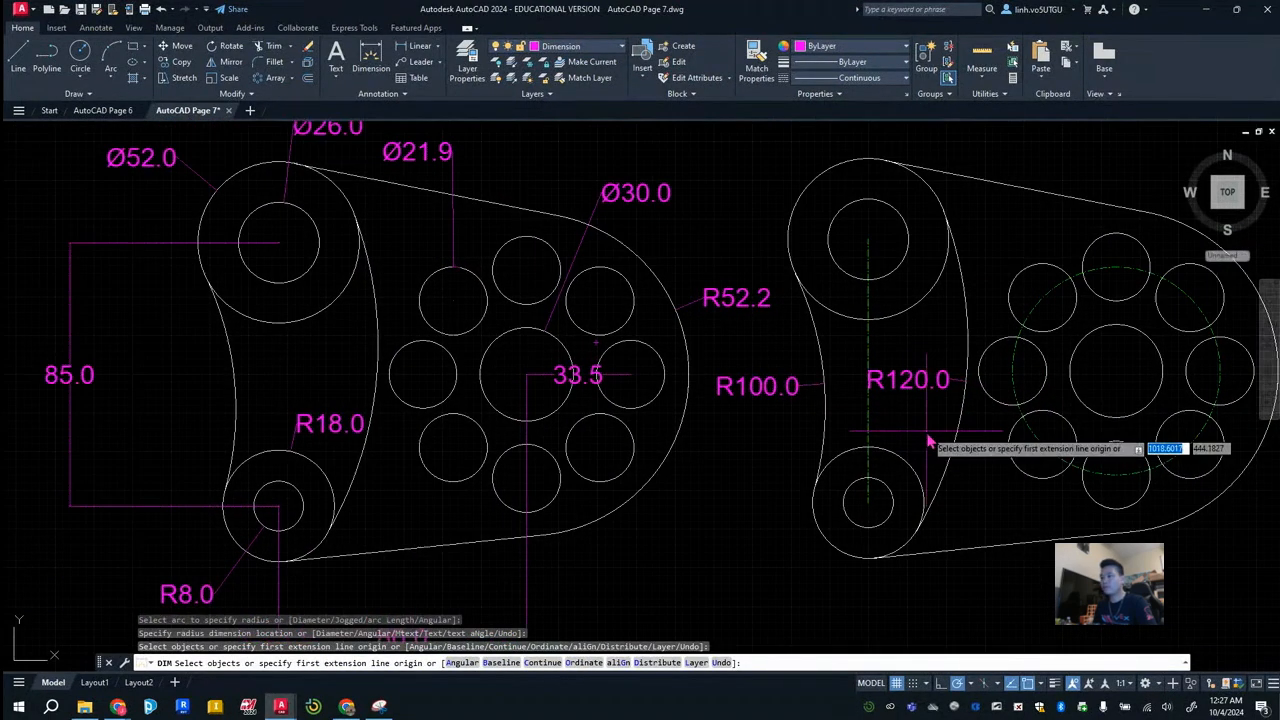
scroll(955, 453, "up", 3)
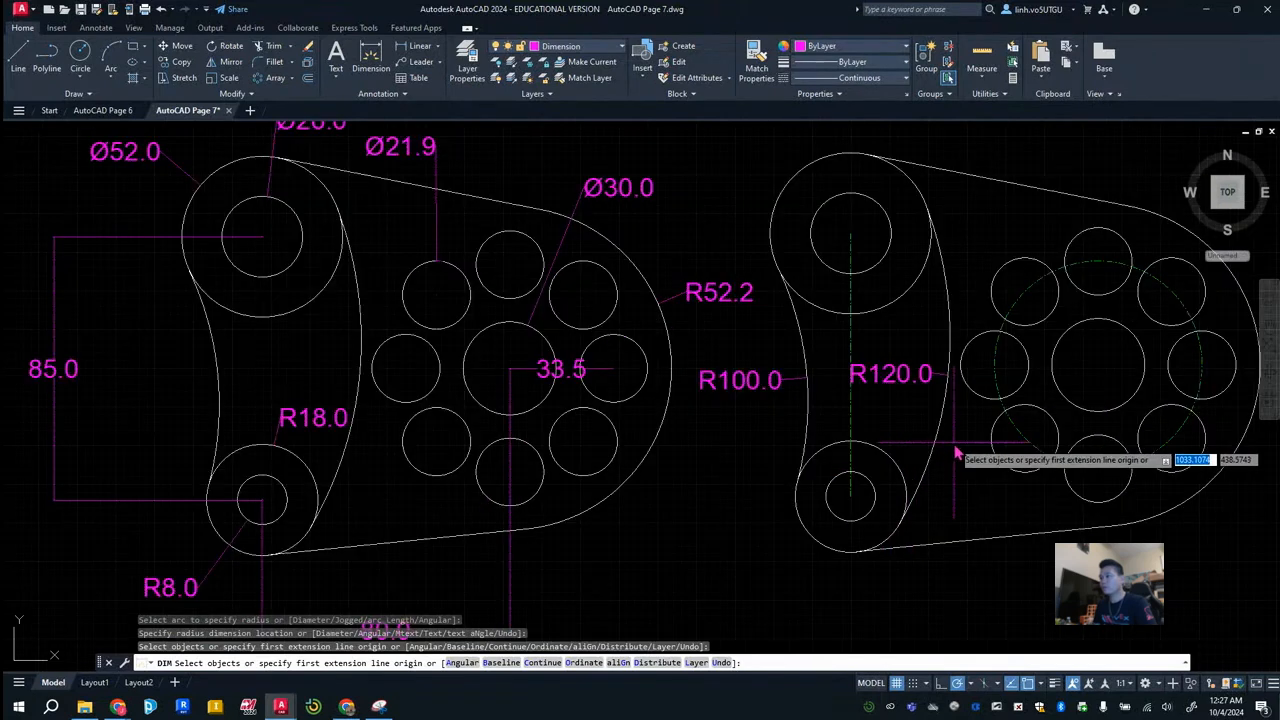
scroll(955, 453, "down", 3)
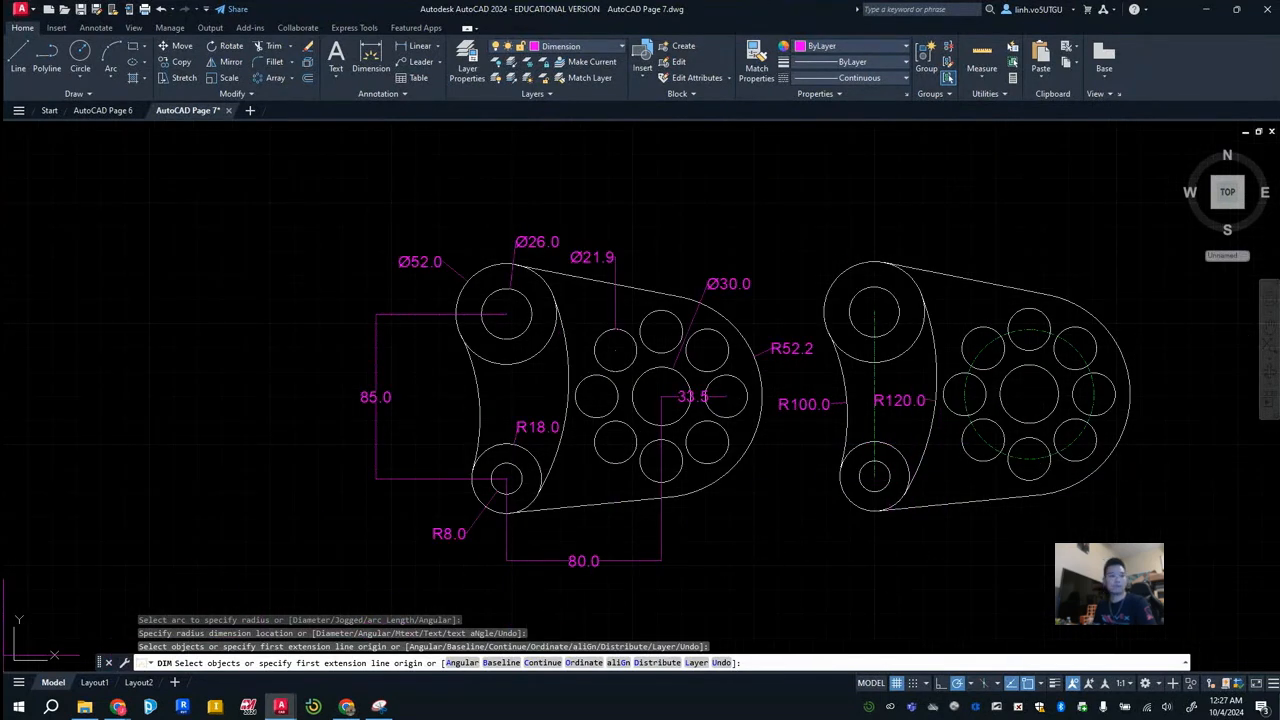
Step: Turn off the current Dimension layer to show only the geometry of both parts, and turn it back on
left_click(587, 47)
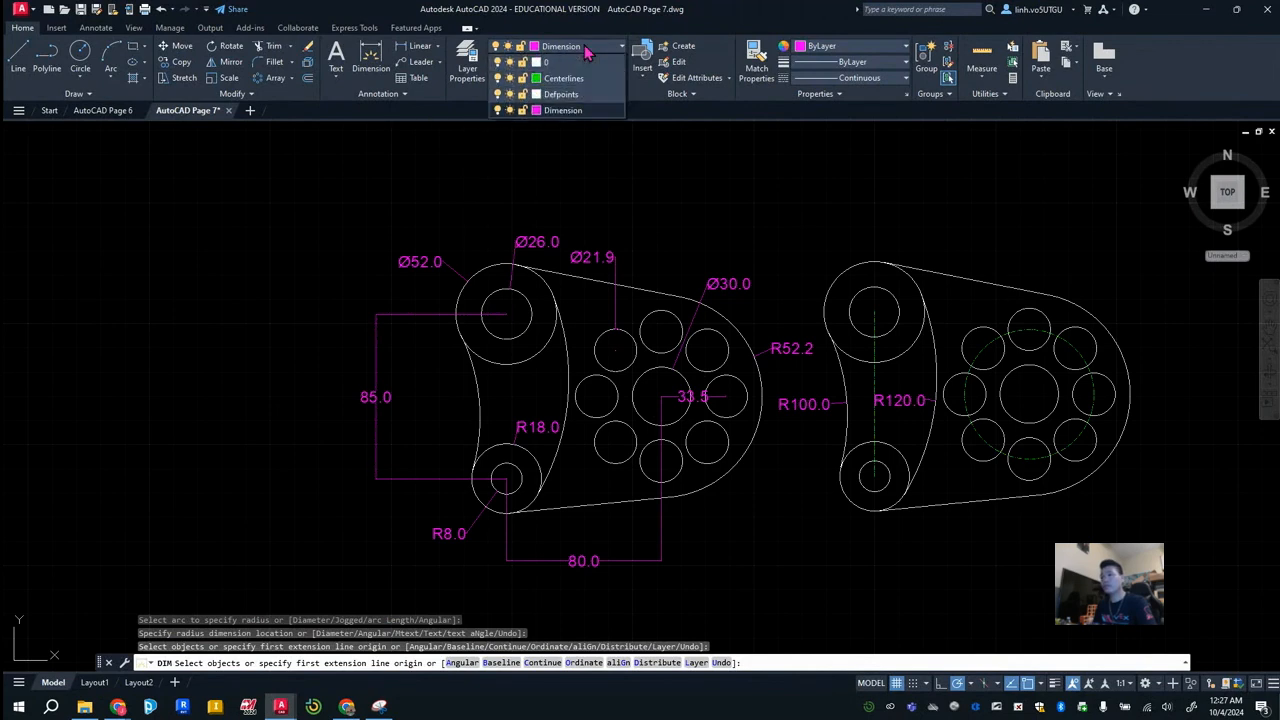
left_click(499, 112)
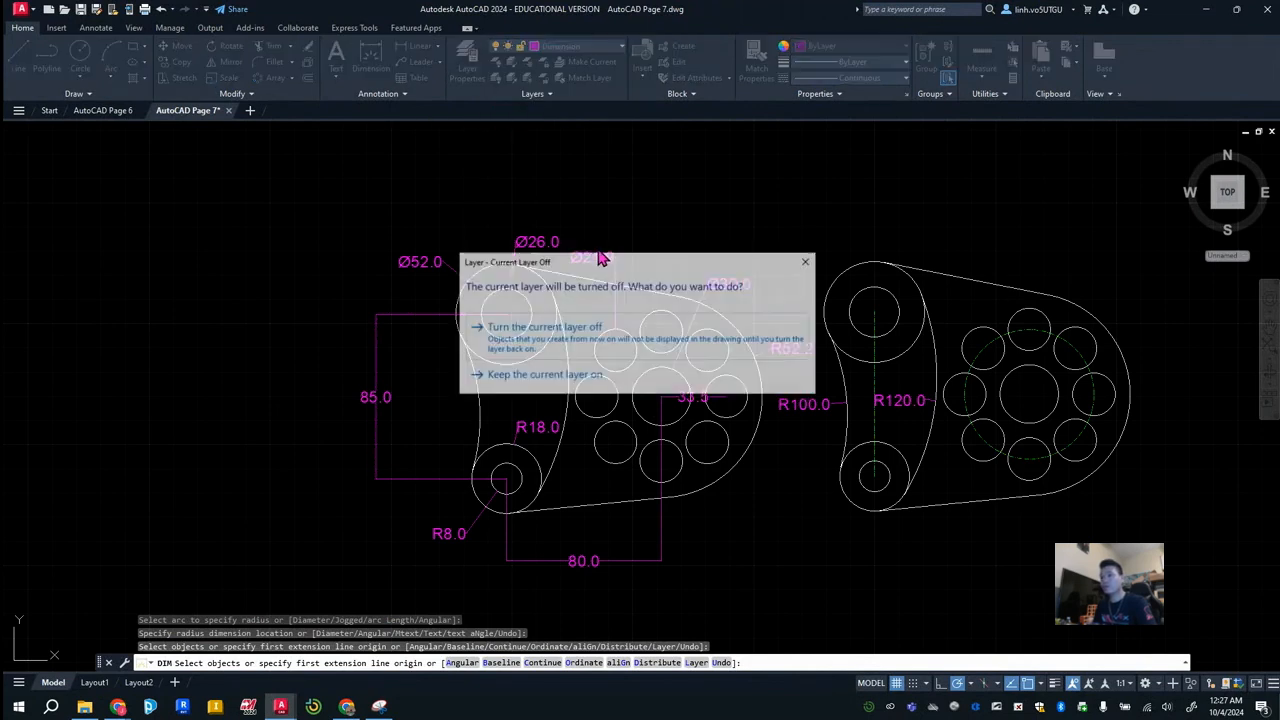
left_click(552, 330)
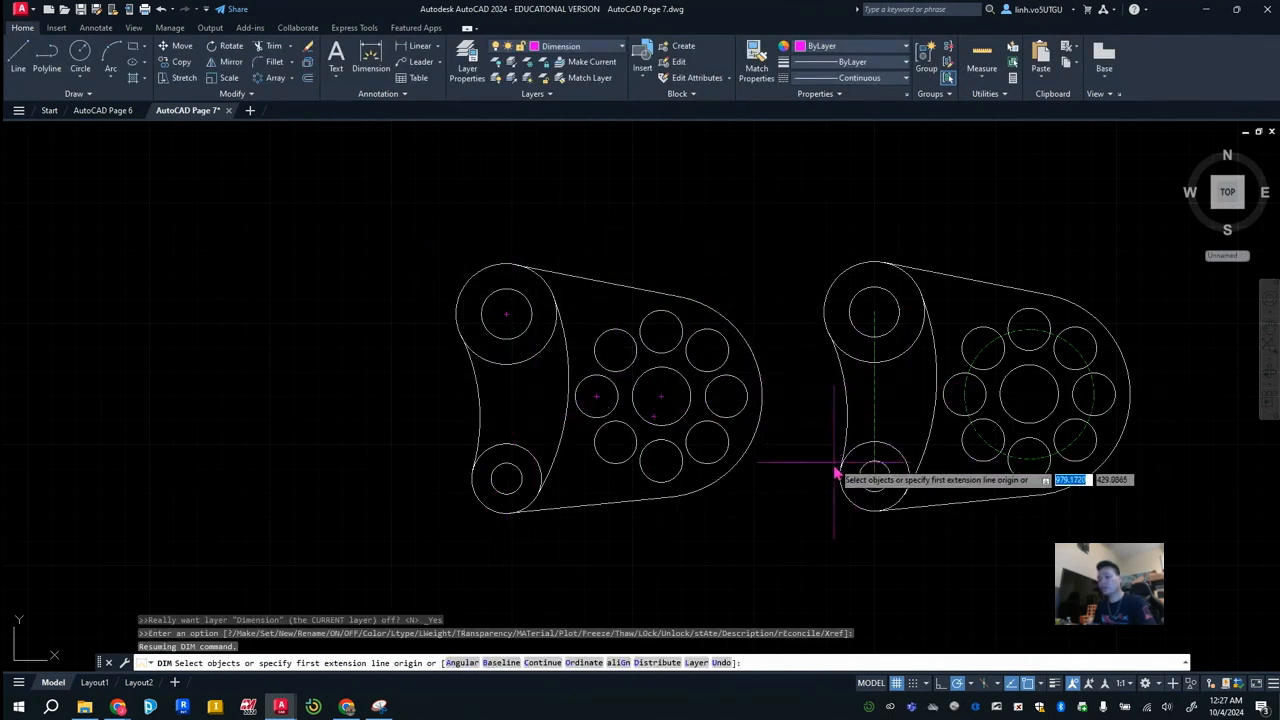
key("Escape")
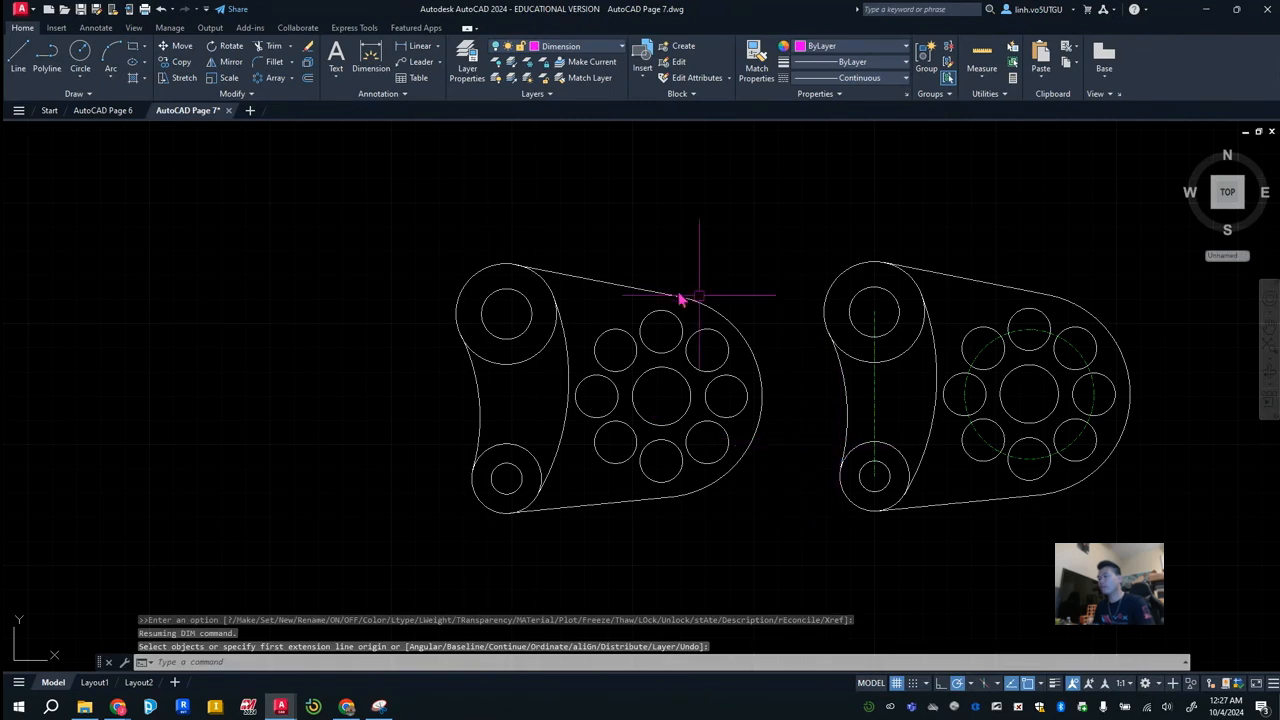
left_click(612, 52)
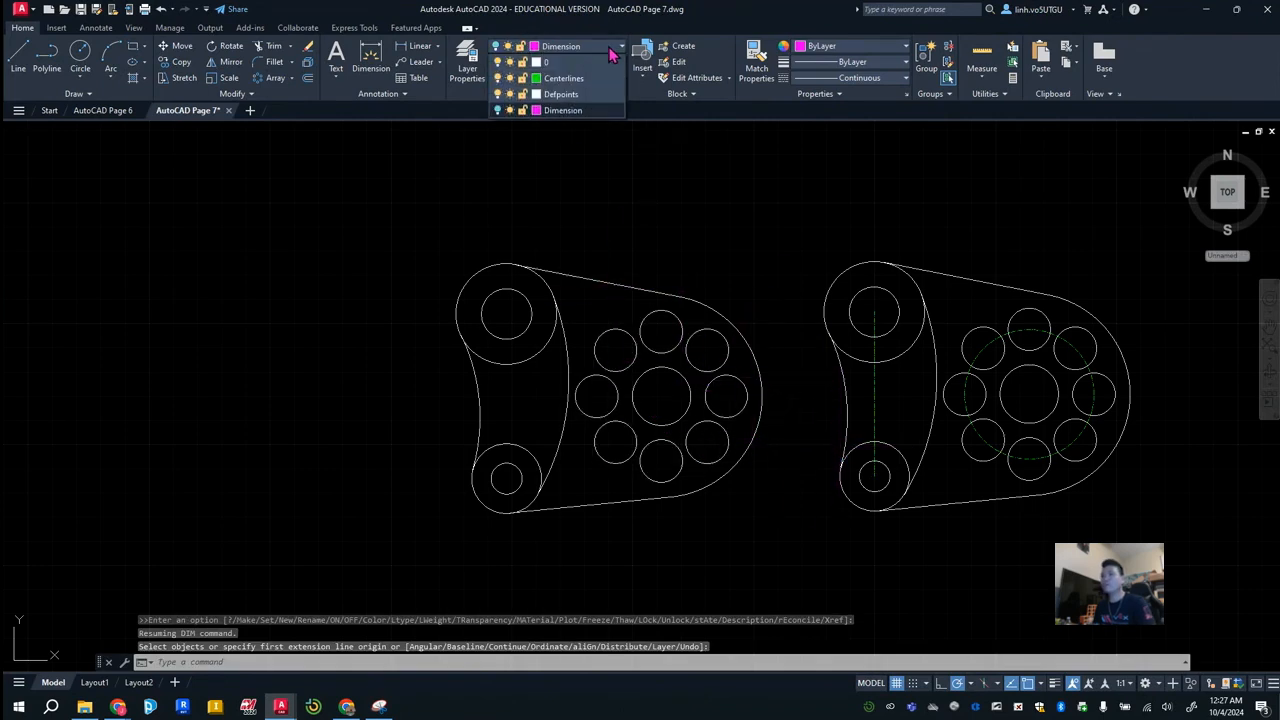
left_click(498, 110)
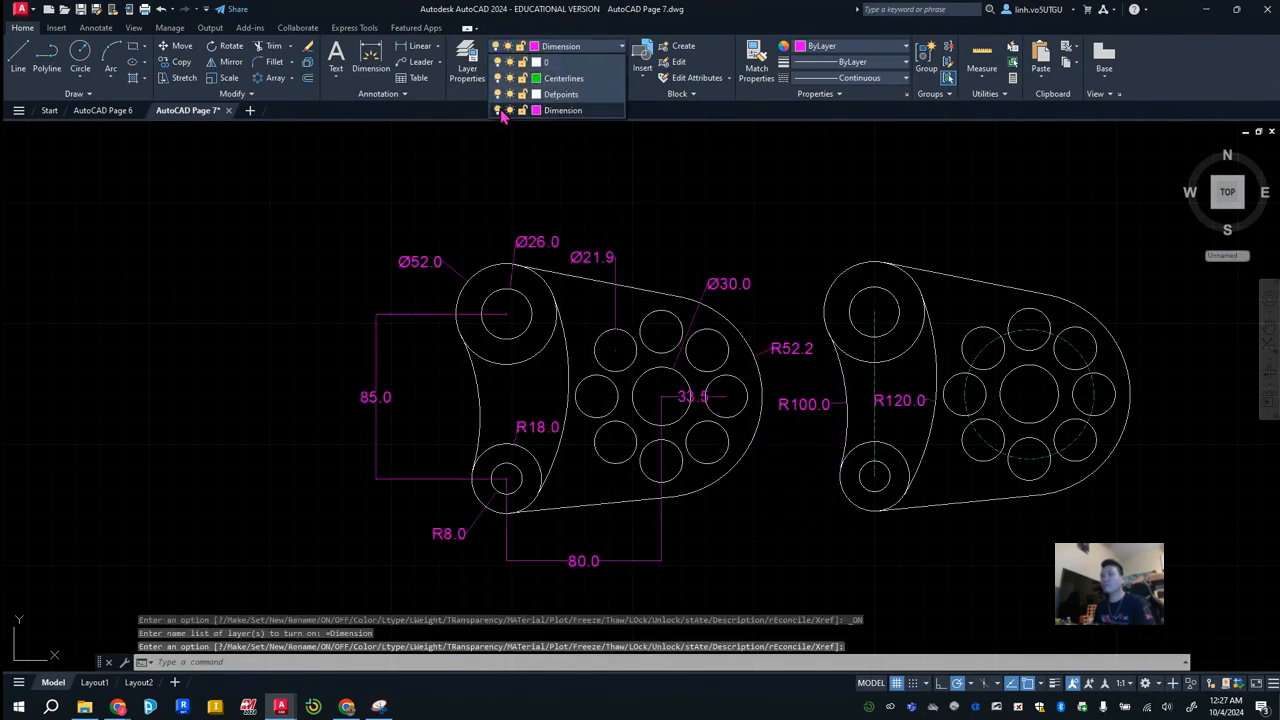